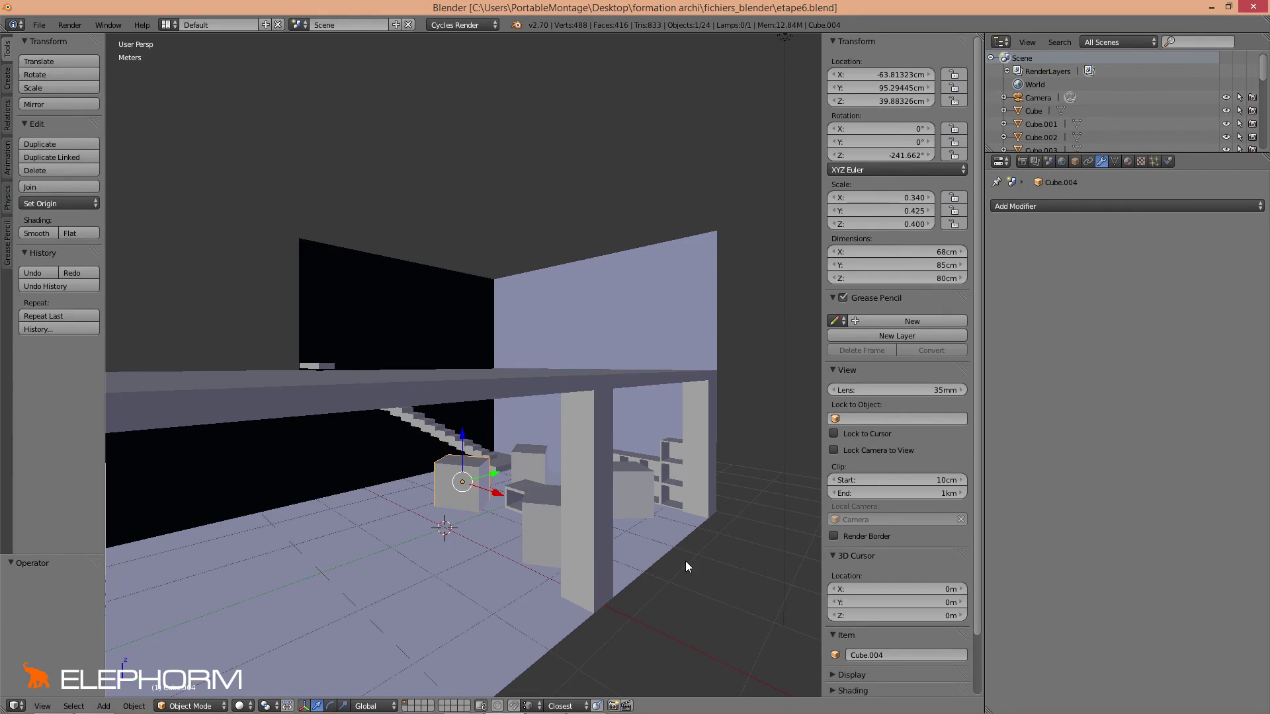
Search the add-ons in the user preferences for "wind" and make sure Window Generator 2 is enabled.
{"action": "left_click", "coordinate": [41, 26]}
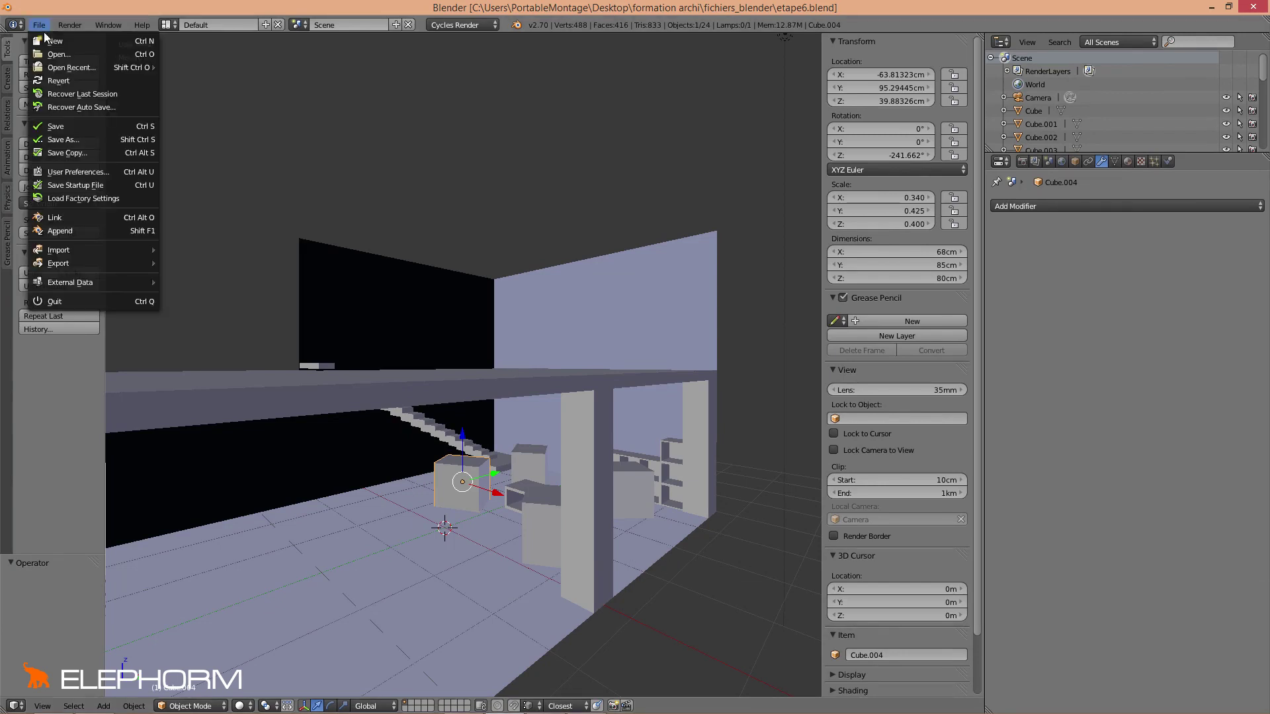
{"action": "left_click", "coordinate": [71, 172]}
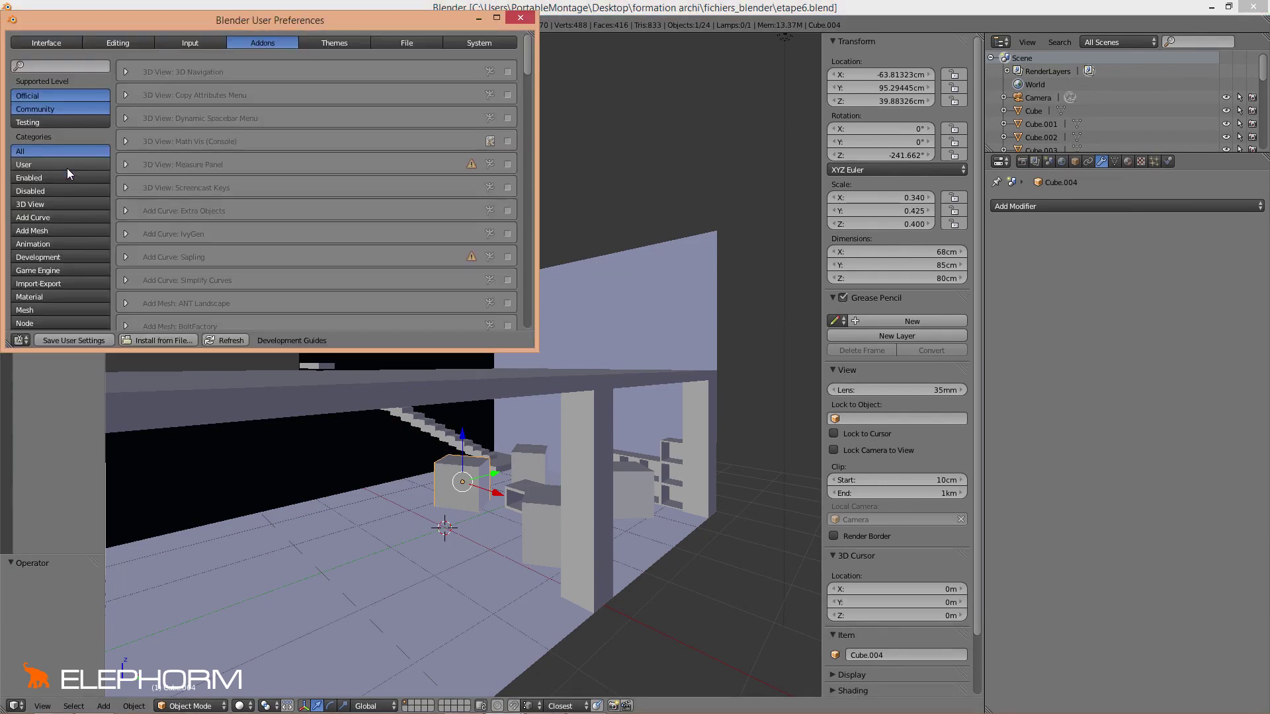
{"action": "left_click_drag", "start_coordinate": [301, 21], "coordinate": [633, 181]}
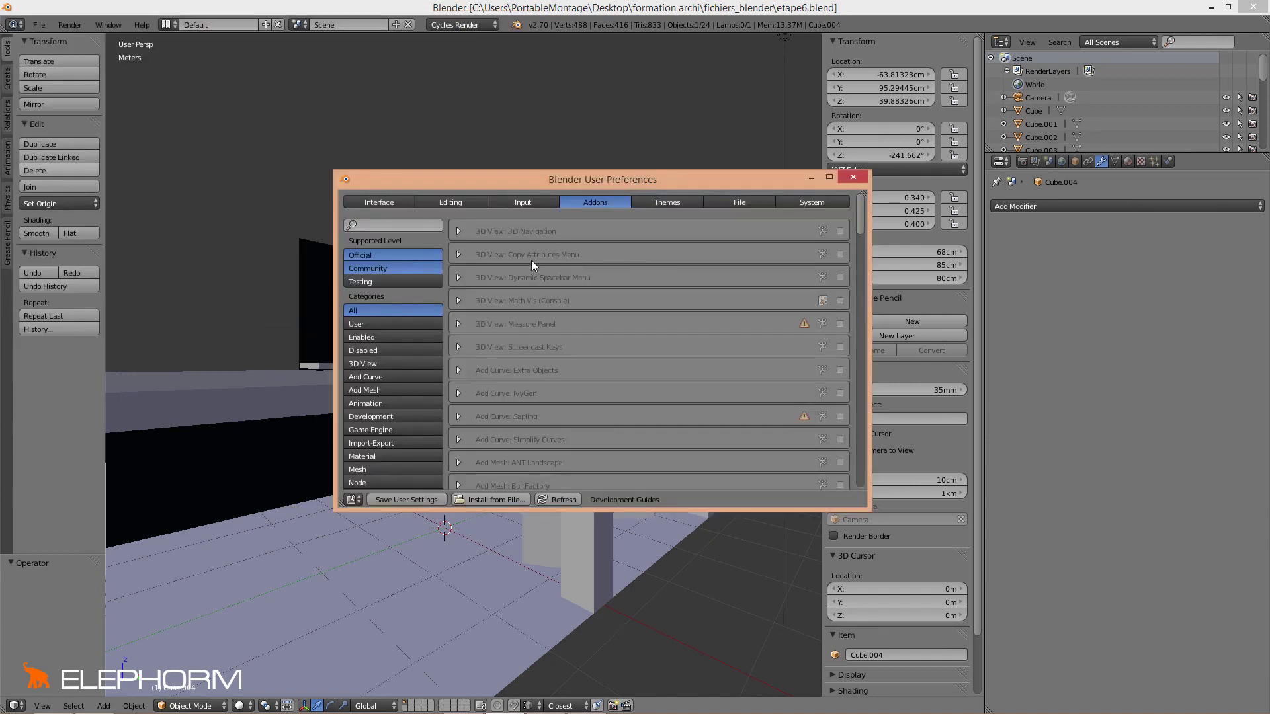
{"action": "left_click", "coordinate": [408, 226]}
{"action": "type", "text": "wind"}
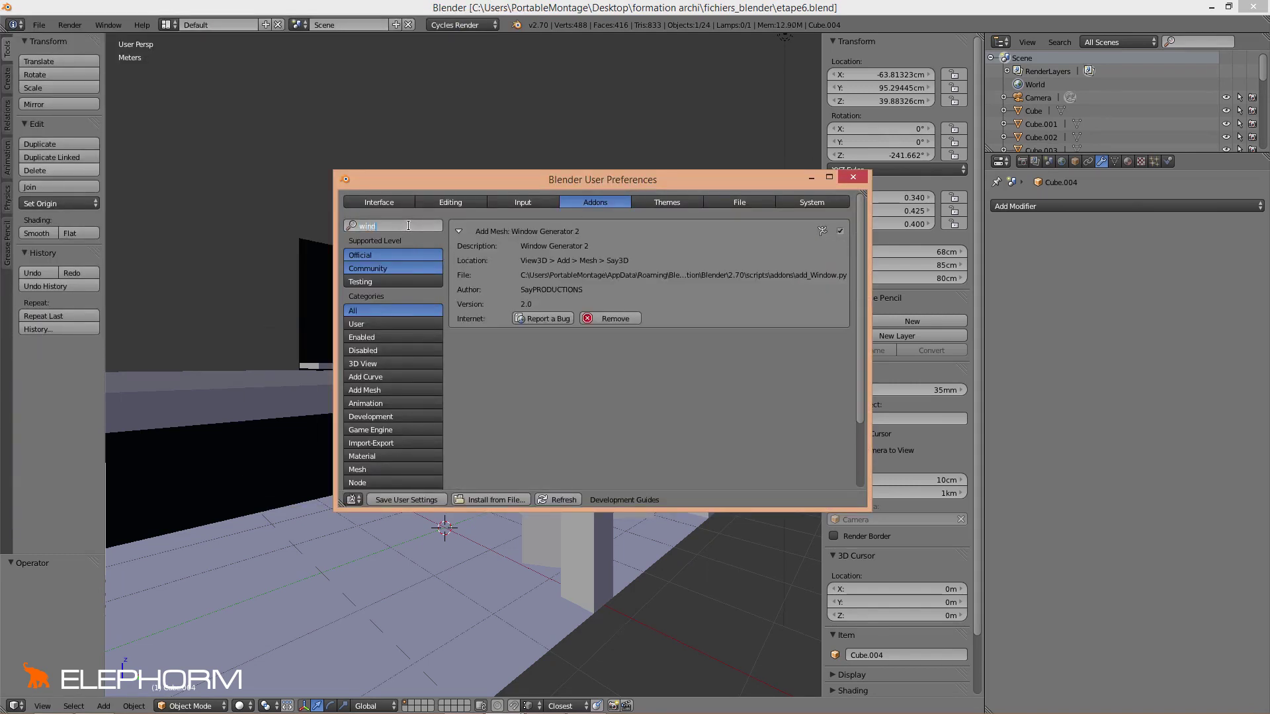
{"action": "key", "text": "Return"}
{"action": "left_click", "coordinate": [840, 233]}
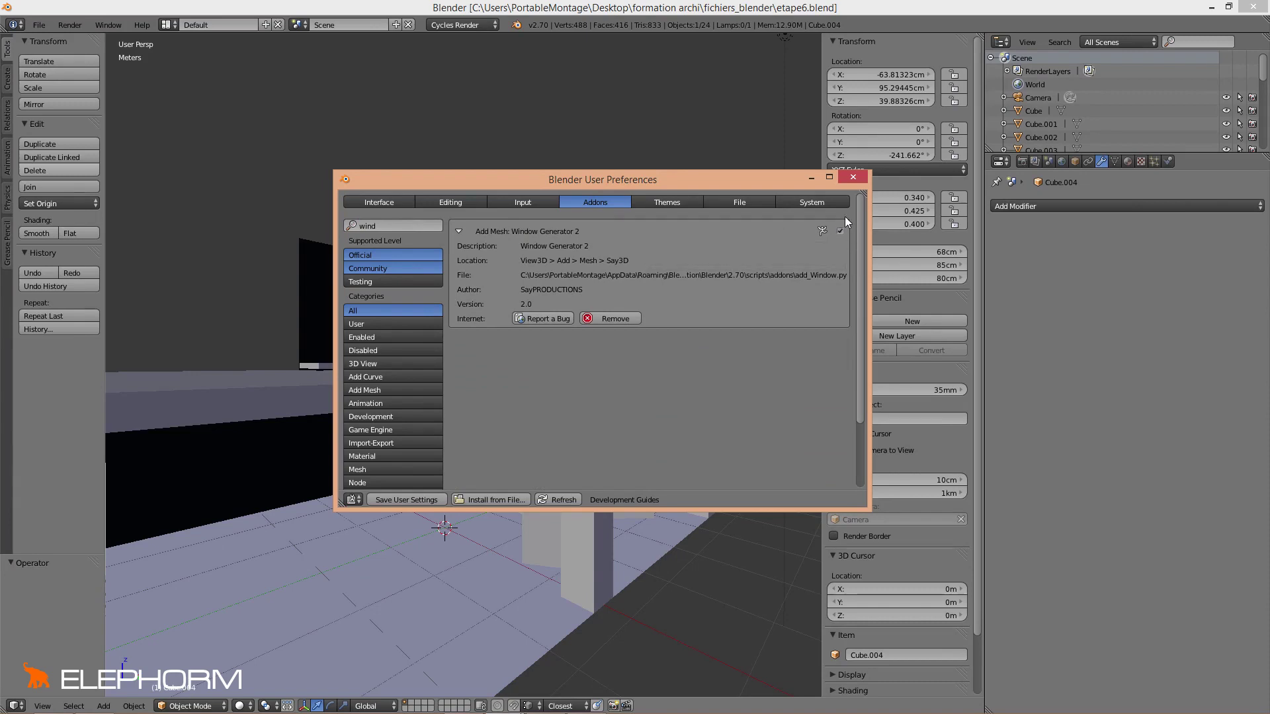
{"action": "left_click", "coordinate": [853, 178]}
Add a Window mesh object at the 3D cursor inside the house.
{"action": "middle_click_drag", "start_coordinate": [388, 591], "coordinate": [407, 546]}
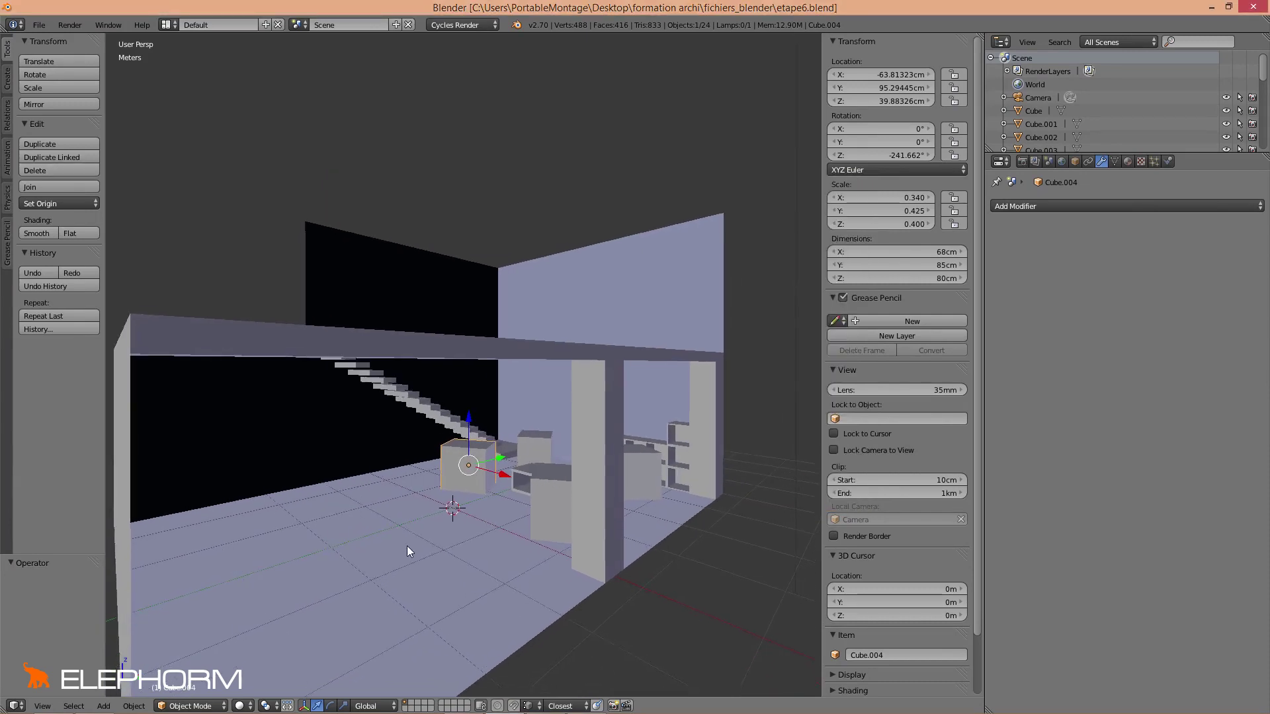
{"action": "key", "text": "shift+a"}
{"action": "mouse_move", "coordinate": [406, 509]}
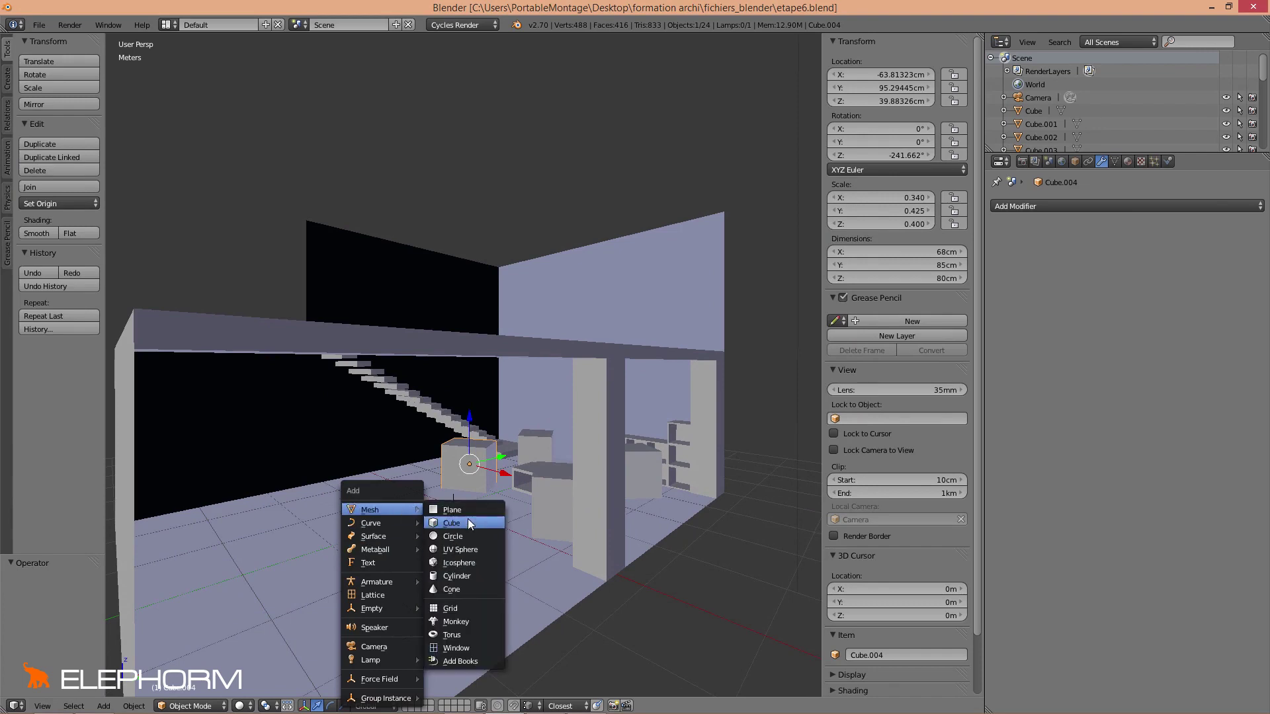
{"action": "left_click", "coordinate": [453, 649]}
{"action": "middle_click_drag", "start_coordinate": [367, 534], "coordinate": [413, 482]}
{"action": "scroll", "coordinate": [412, 483], "scroll_direction": "up", "scroll_amount": 2}
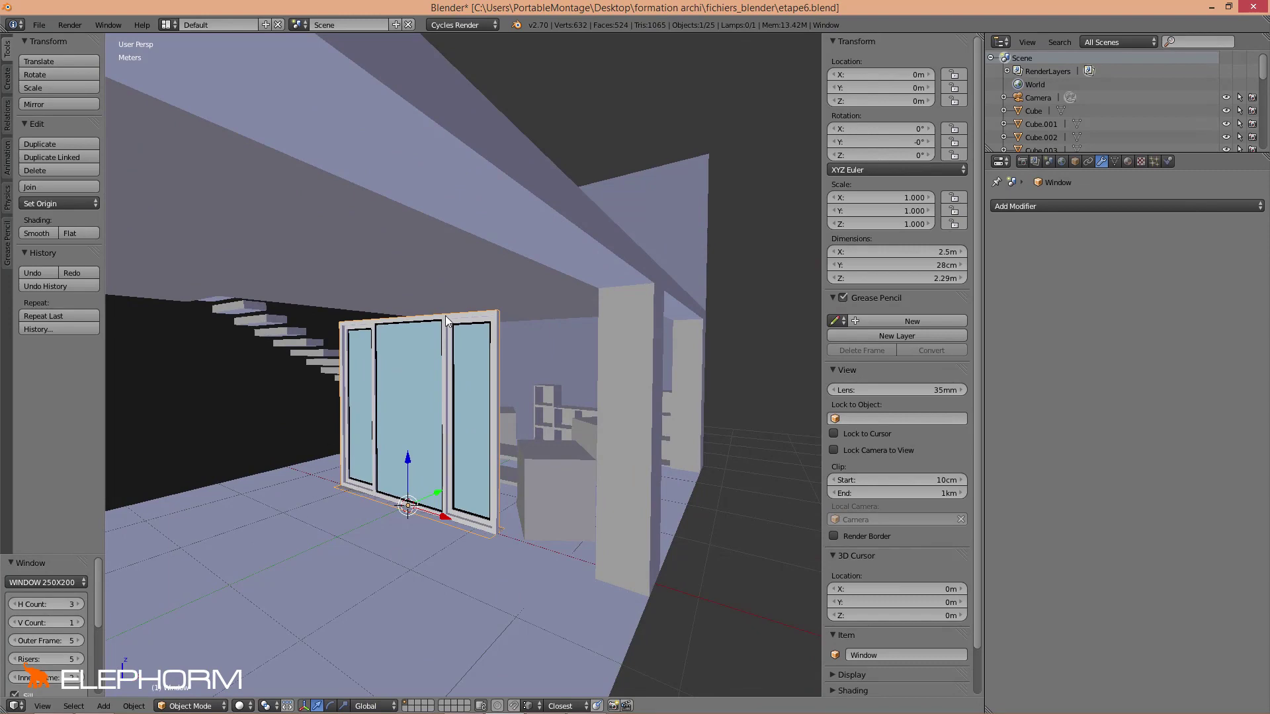
{"action": "middle_click_drag", "start_coordinate": [445, 315], "coordinate": [506, 510]}
{"action": "middle_click_drag", "start_coordinate": [666, 570], "coordinate": [695, 521]}
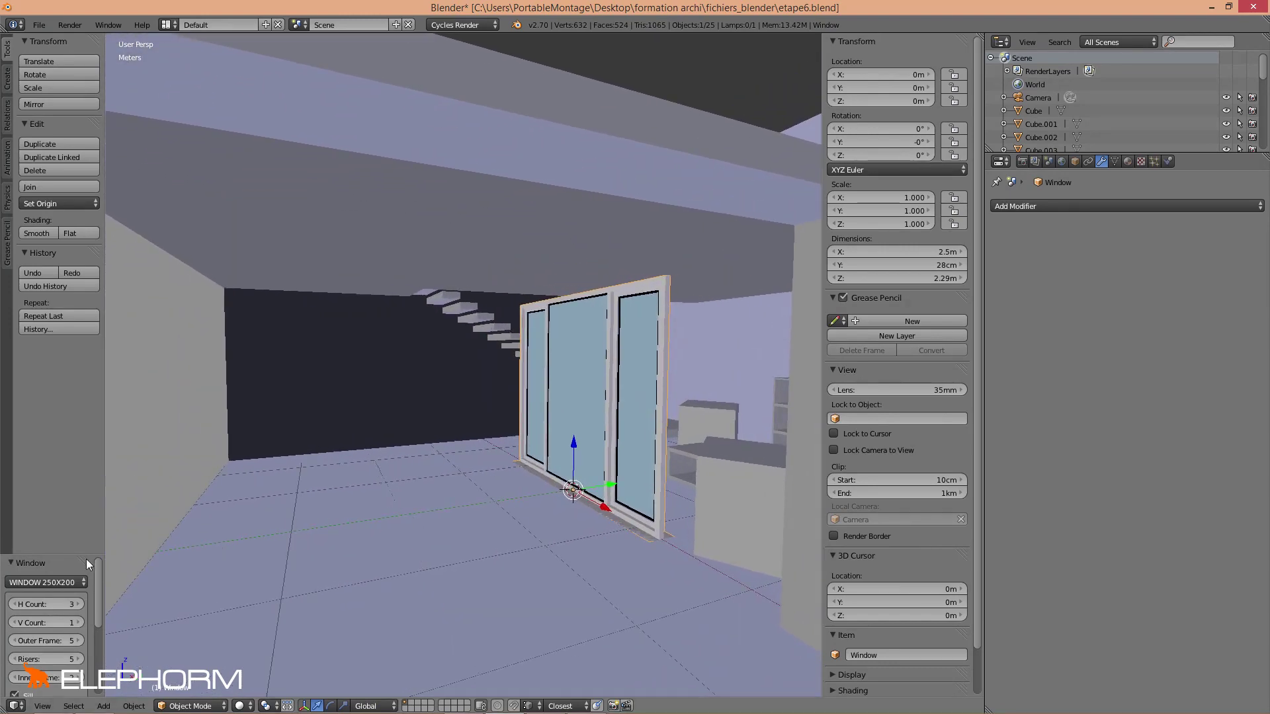
Enlarge the Window operator settings area so that all of its generator options are displayed.
{"action": "left_click_drag", "start_coordinate": [72, 562], "coordinate": [184, 353]}
{"action": "scroll", "coordinate": [612, 423], "scroll_direction": "up", "scroll_amount": 6}
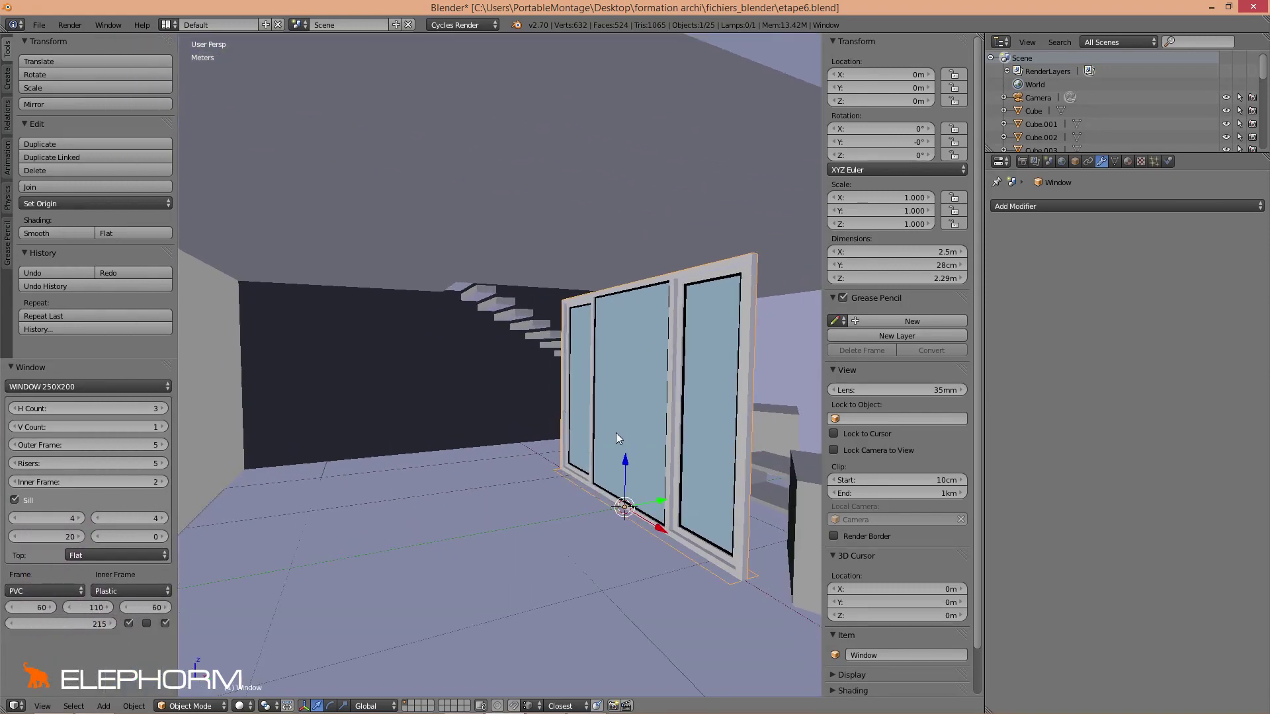
{"action": "scroll", "coordinate": [518, 428], "scroll_direction": "down", "scroll_amount": 5}
{"action": "middle_click_drag", "start_coordinate": [455, 438], "coordinate": [393, 452]}
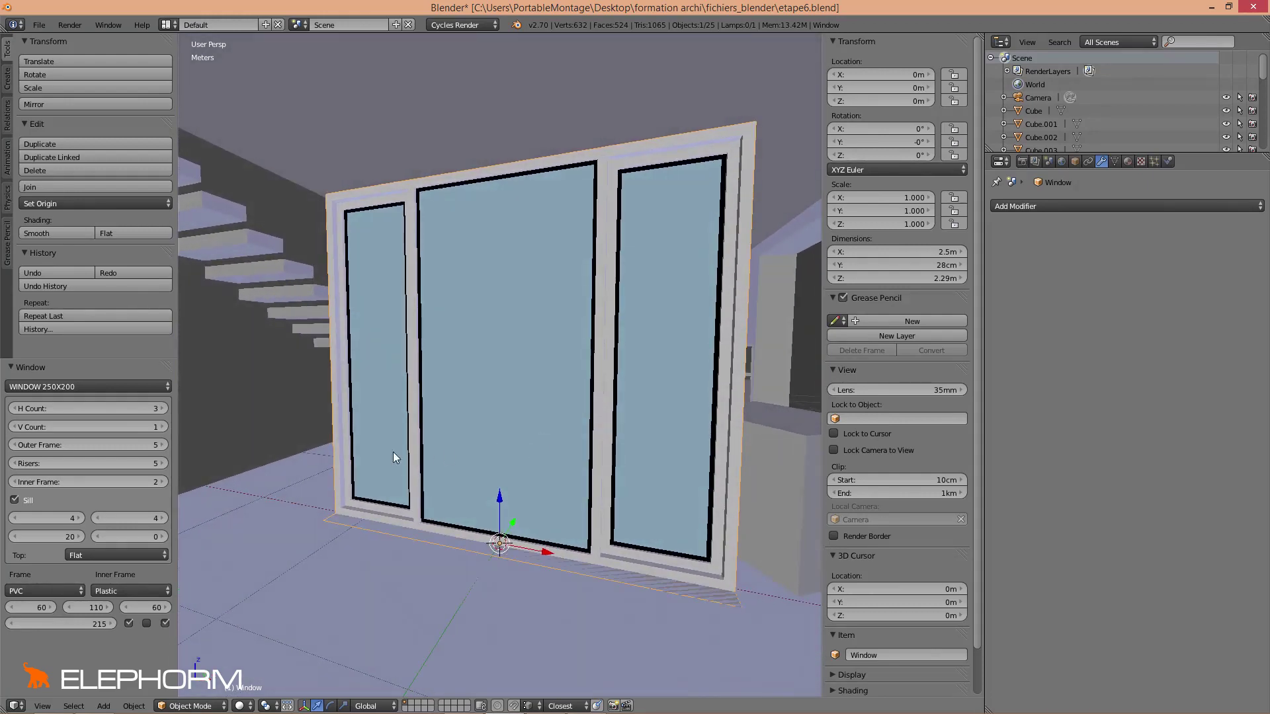
Try the DOOR 80X250 preset on the window object, and return it to the WINDOW 250X200 preset.
{"action": "left_click", "coordinate": [106, 387]}
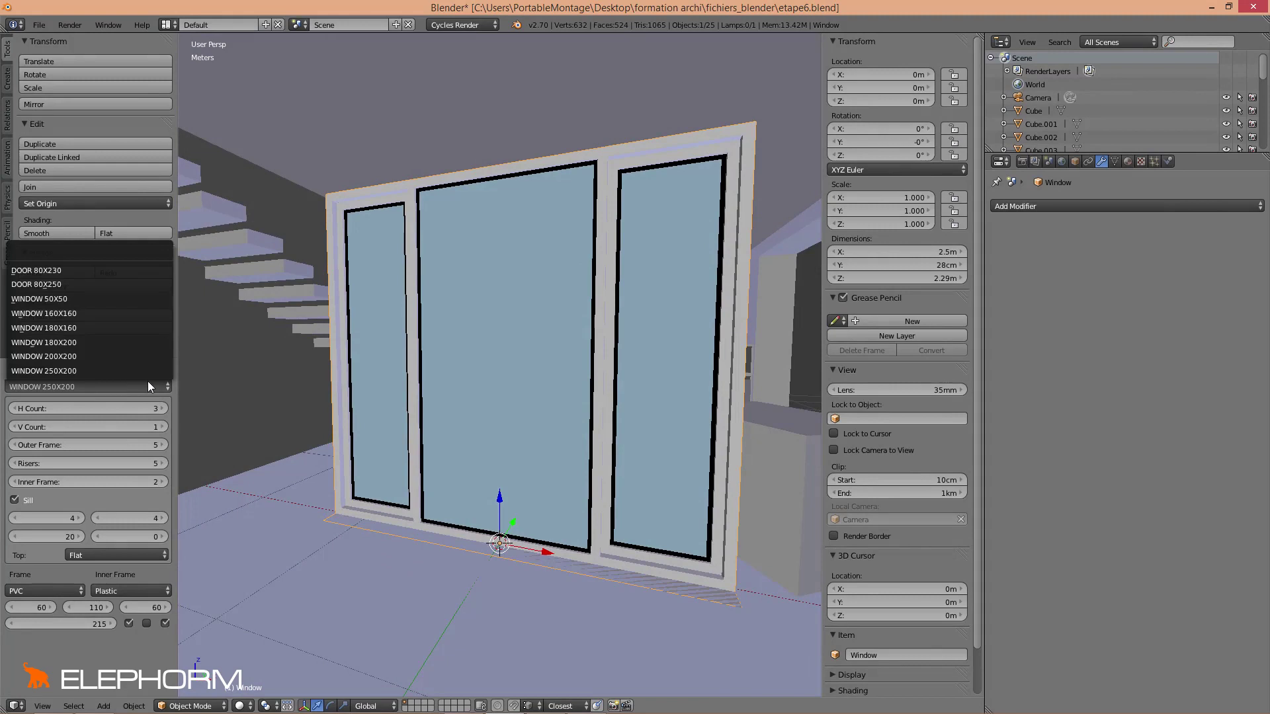
{"action": "left_click", "coordinate": [82, 284]}
{"action": "middle_click_drag", "start_coordinate": [492, 431], "coordinate": [468, 433]}
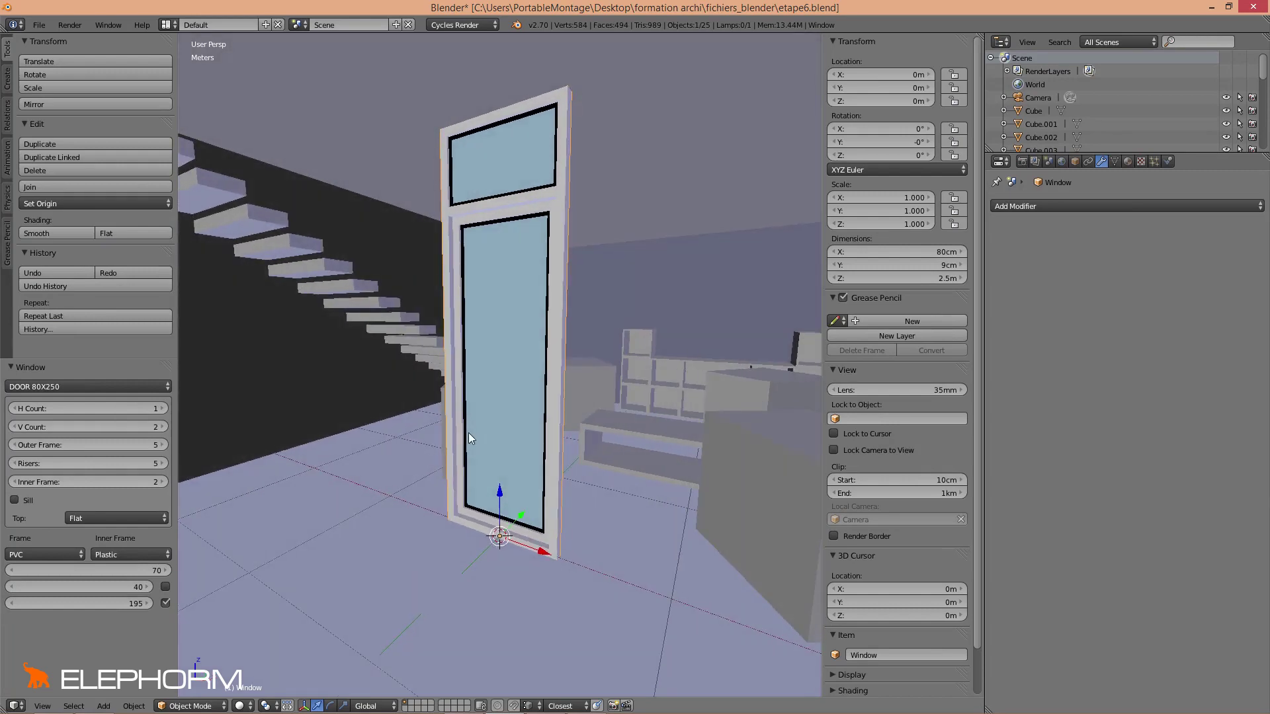
{"action": "left_click", "coordinate": [34, 389]}
{"action": "left_click", "coordinate": [42, 371]}
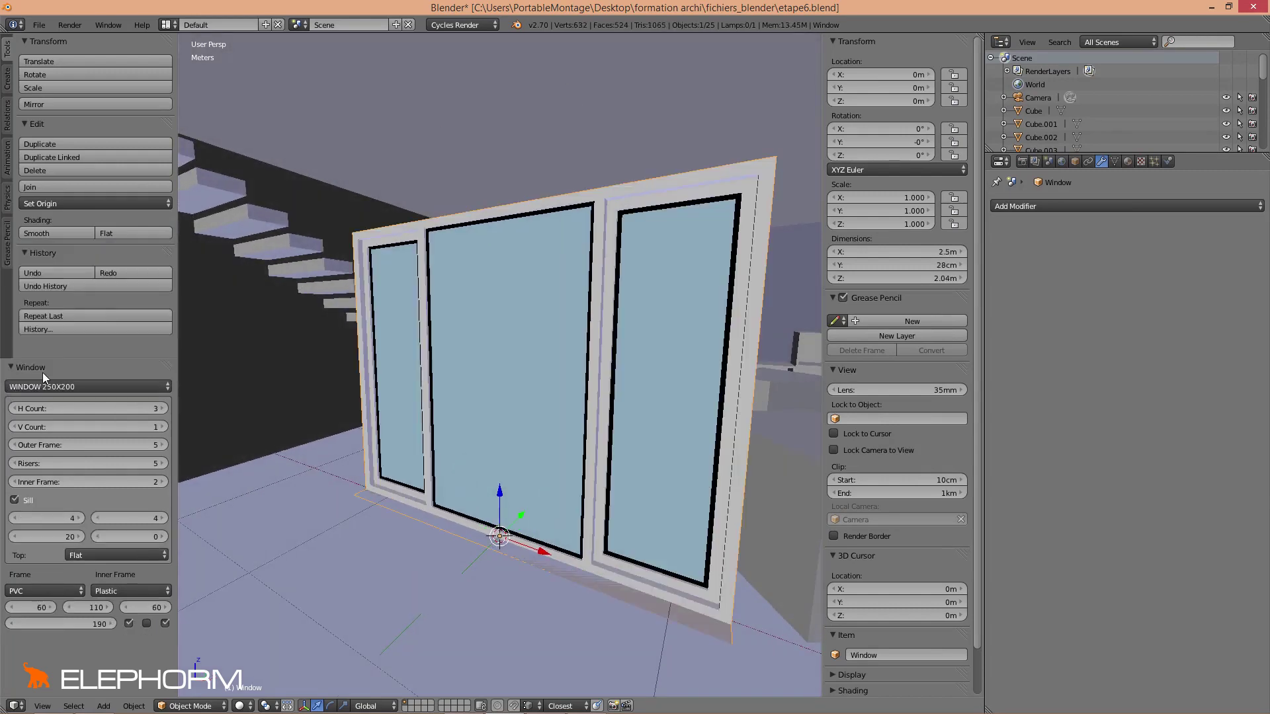
Try a horizontal pane count of 4 on the window and return it to 3.
{"action": "left_click", "coordinate": [162, 409]}
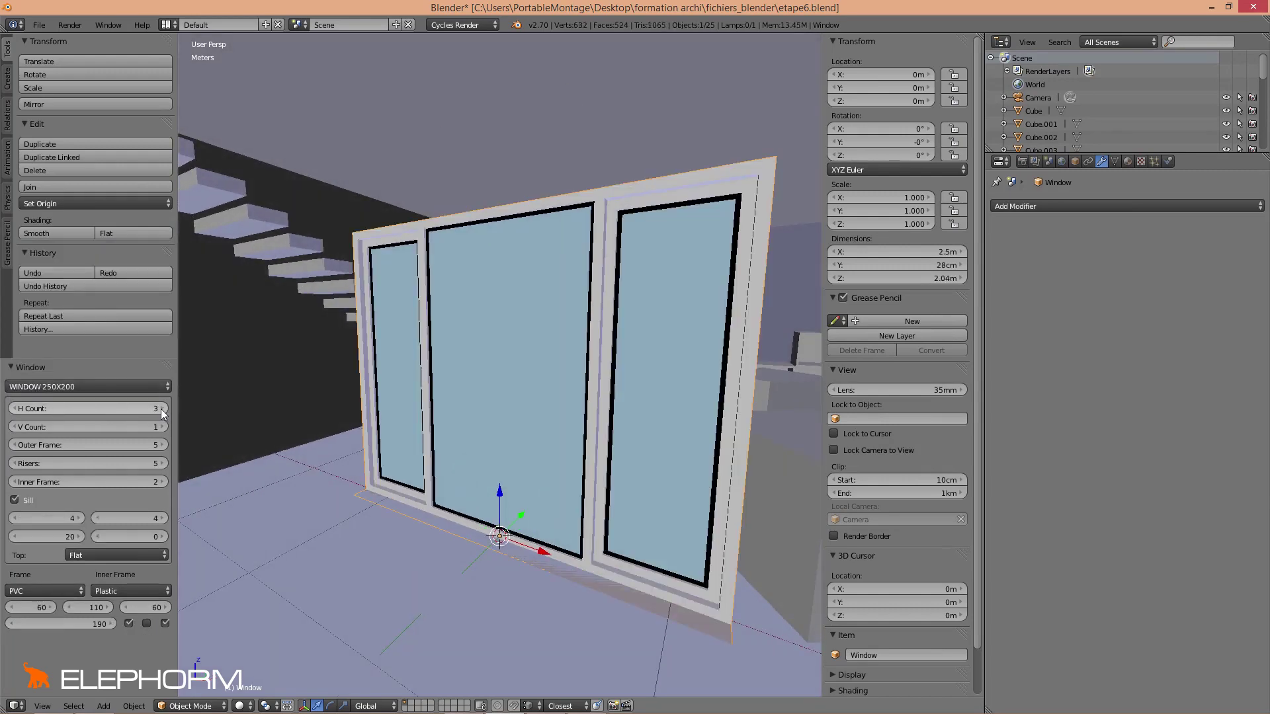
{"action": "scroll", "coordinate": [408, 427], "scroll_direction": "down", "scroll_amount": 3}
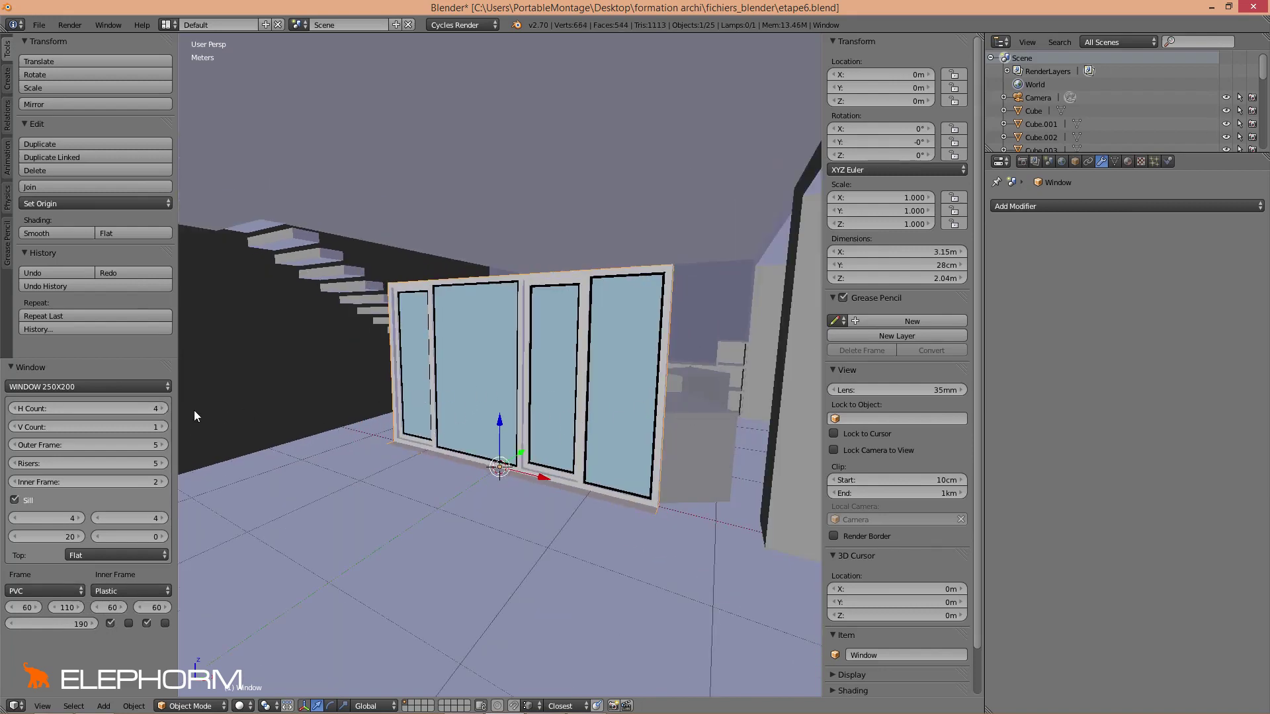
{"action": "left_click", "coordinate": [20, 409]}
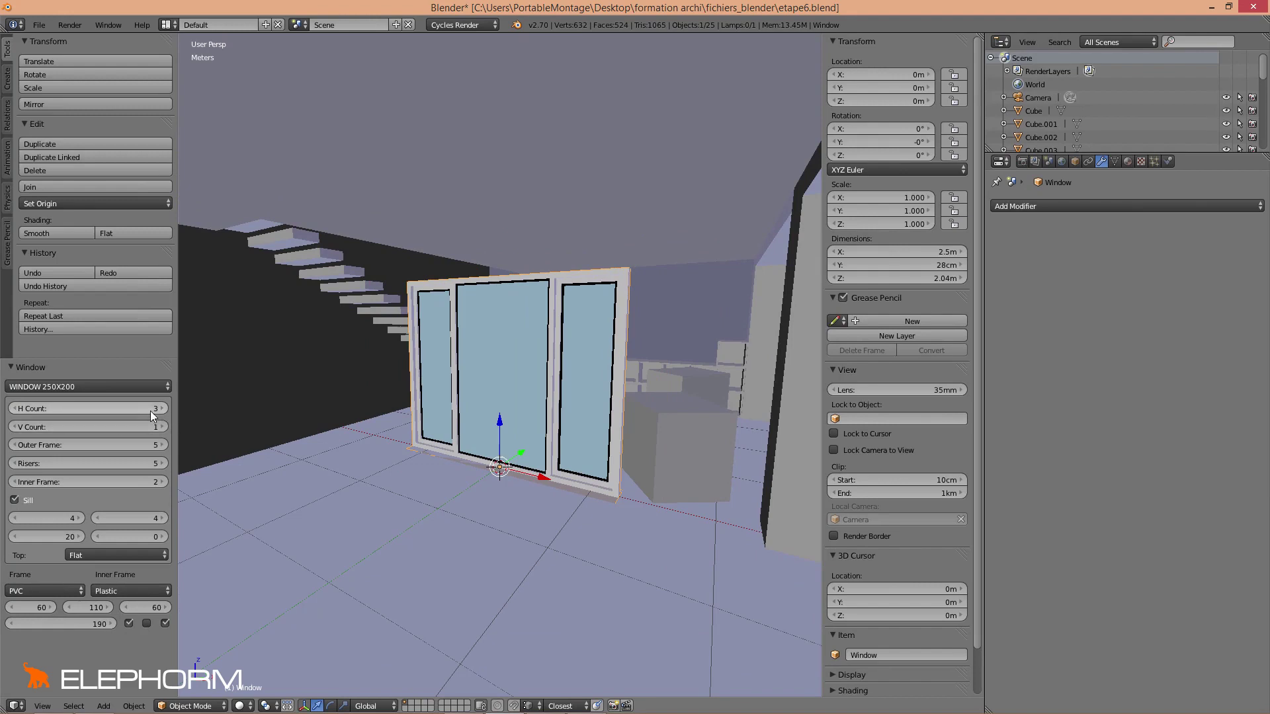
Set the window's vertical pane count (V Count) to 2.
{"action": "left_click", "coordinate": [165, 425]}
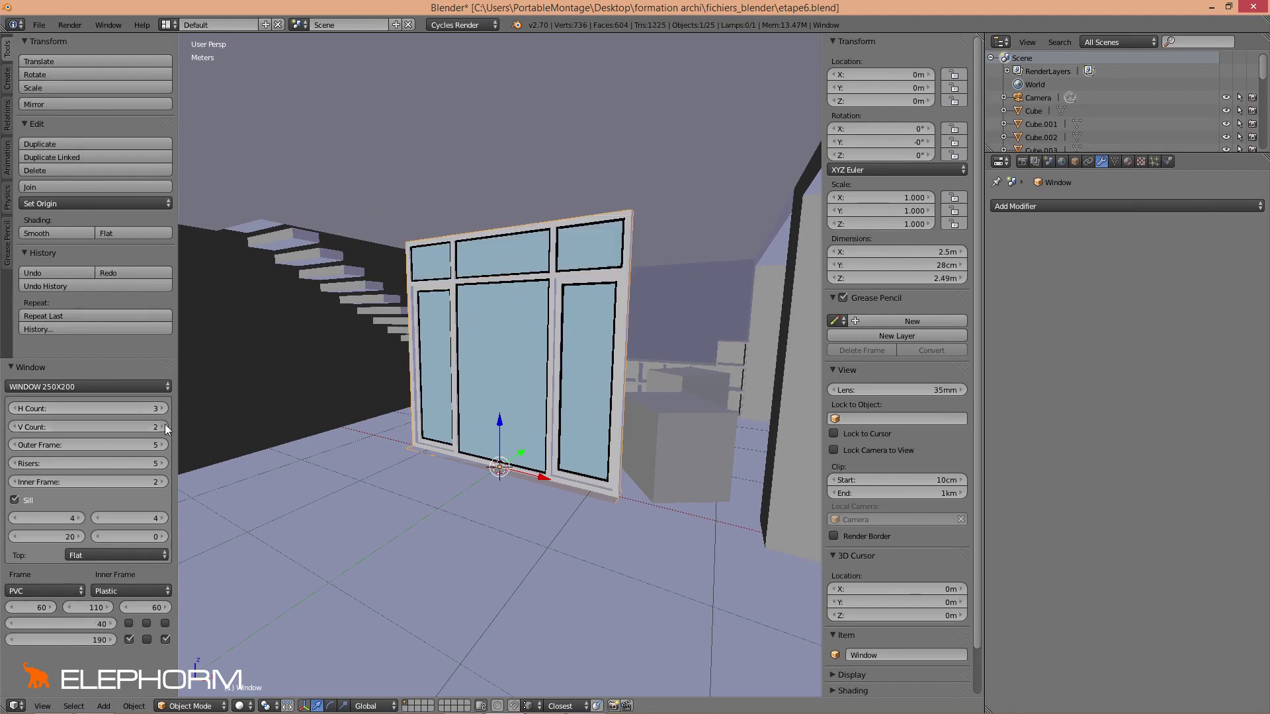
{"action": "middle_click_drag", "start_coordinate": [542, 420], "coordinate": [501, 339]}
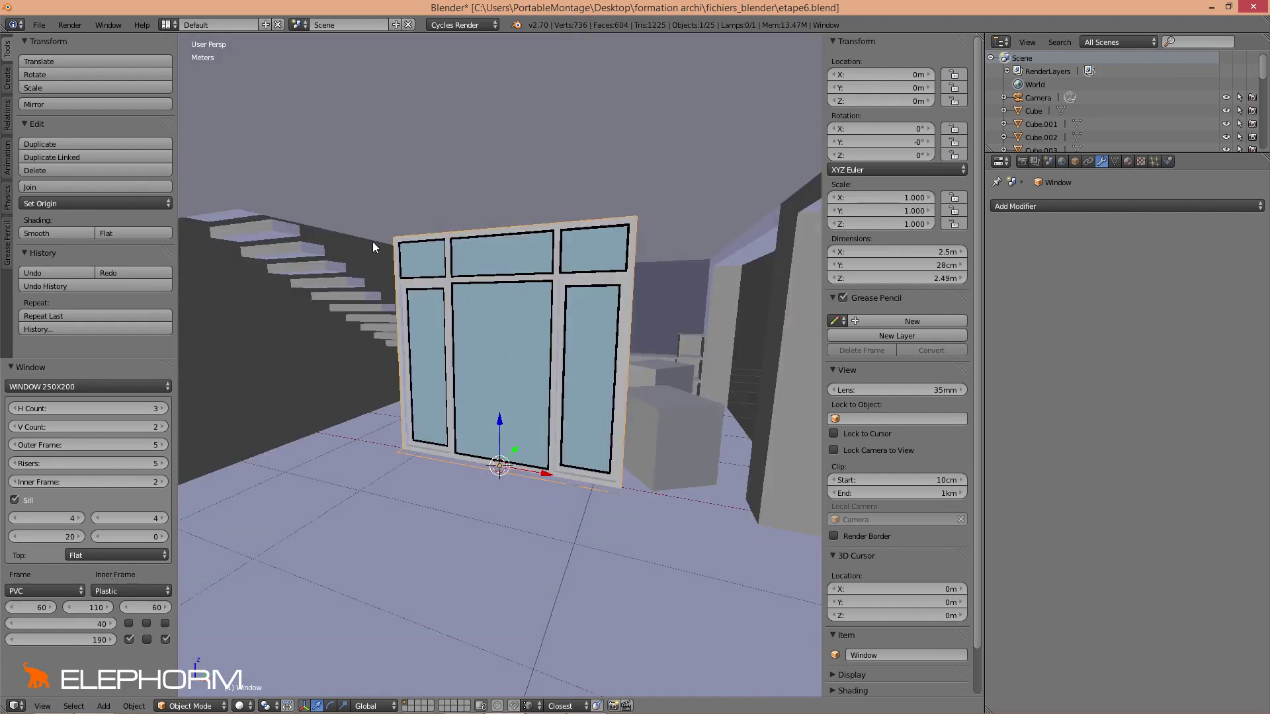
{"action": "middle_click_drag", "start_coordinate": [575, 273], "coordinate": [249, 348]}
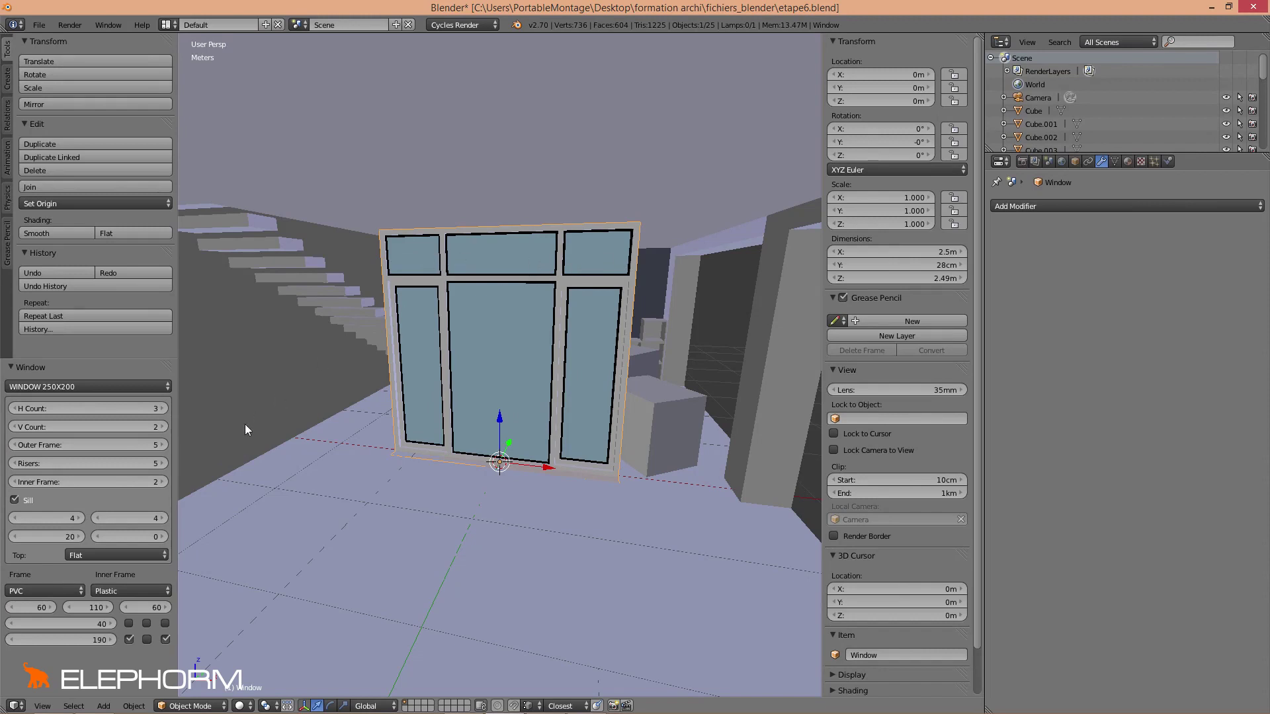
Switch the window's Sill option off and back on to compare the base of the frame.
{"action": "left_click_drag", "start_coordinate": [86, 444], "coordinate": [99, 482]}
{"action": "middle_click_drag", "start_coordinate": [602, 468], "coordinate": [506, 537]}
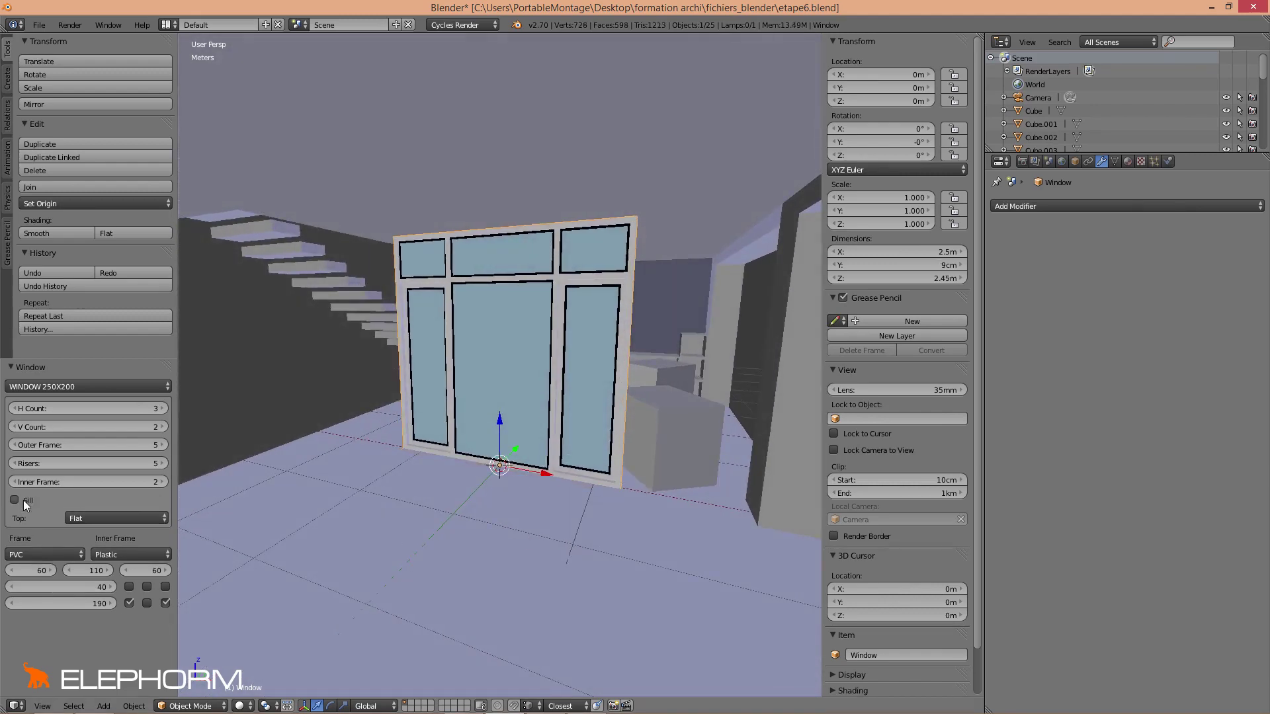
{"action": "middle_click_drag", "start_coordinate": [637, 541], "coordinate": [594, 482]}
{"action": "scroll", "coordinate": [517, 455], "scroll_direction": "up", "scroll_amount": 5}
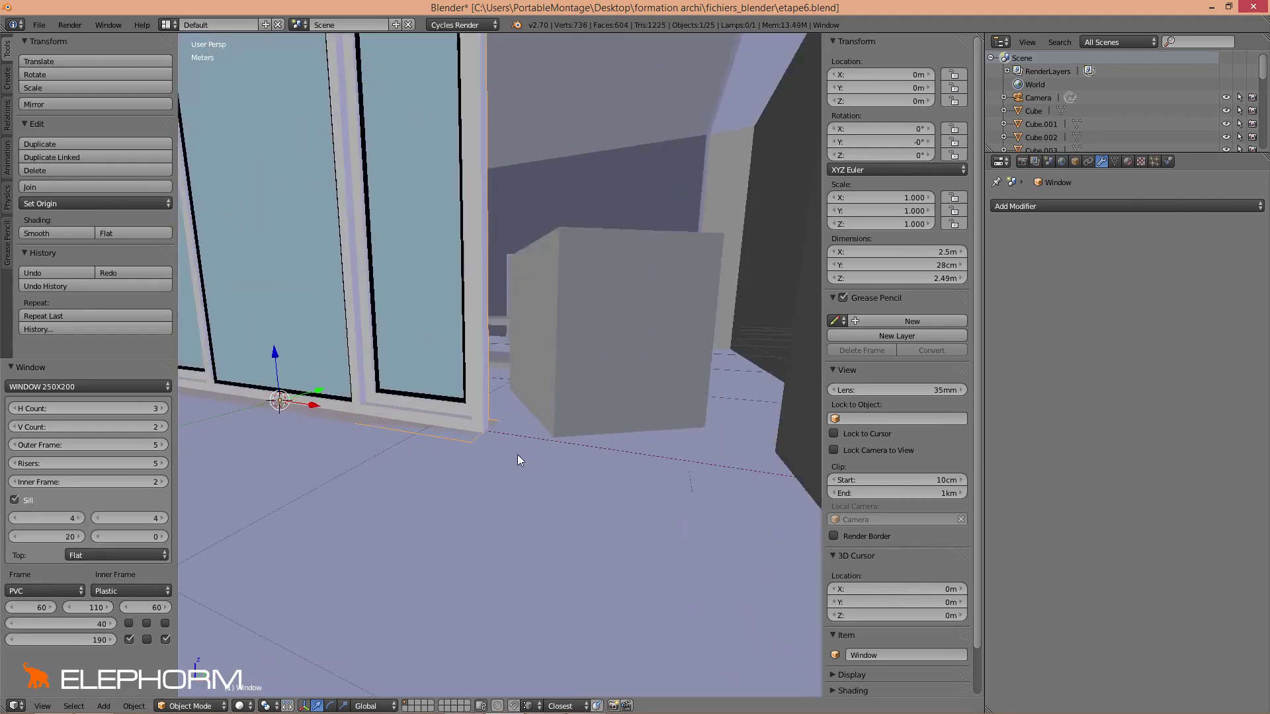
{"action": "middle_click_drag", "start_coordinate": [454, 465], "coordinate": [518, 419]}
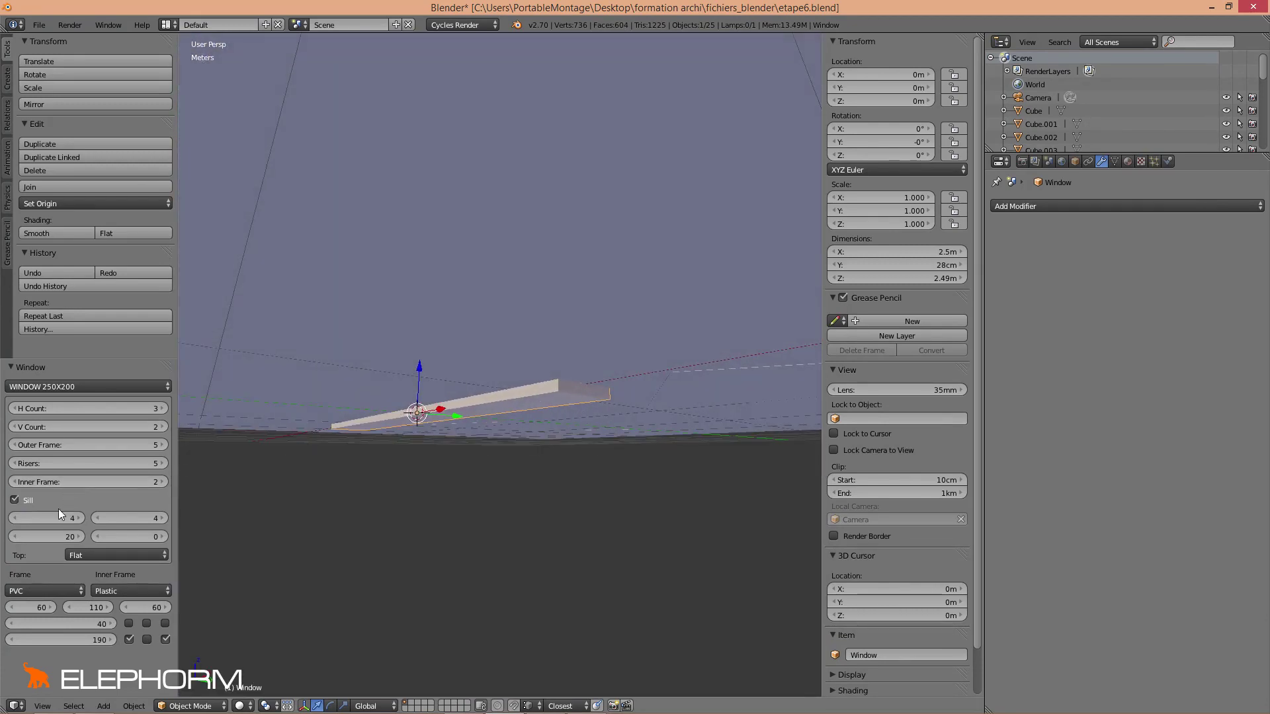
{"action": "left_click", "coordinate": [15, 500]}
{"action": "left_click", "coordinate": [15, 500]}
{"action": "middle_click_drag", "start_coordinate": [398, 482], "coordinate": [482, 556]}
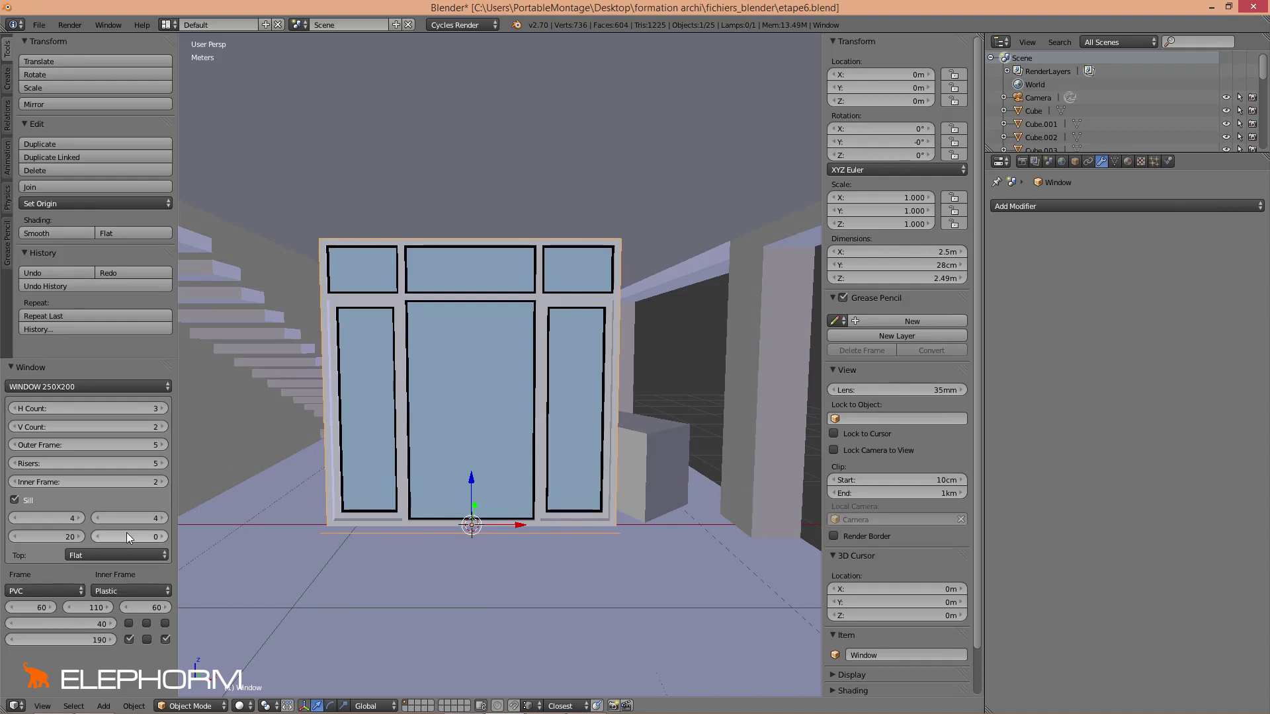
Try the Arch, Inclined and Triangle top shapes on the window, and return the top to Flat.
{"action": "left_click", "coordinate": [116, 554]}
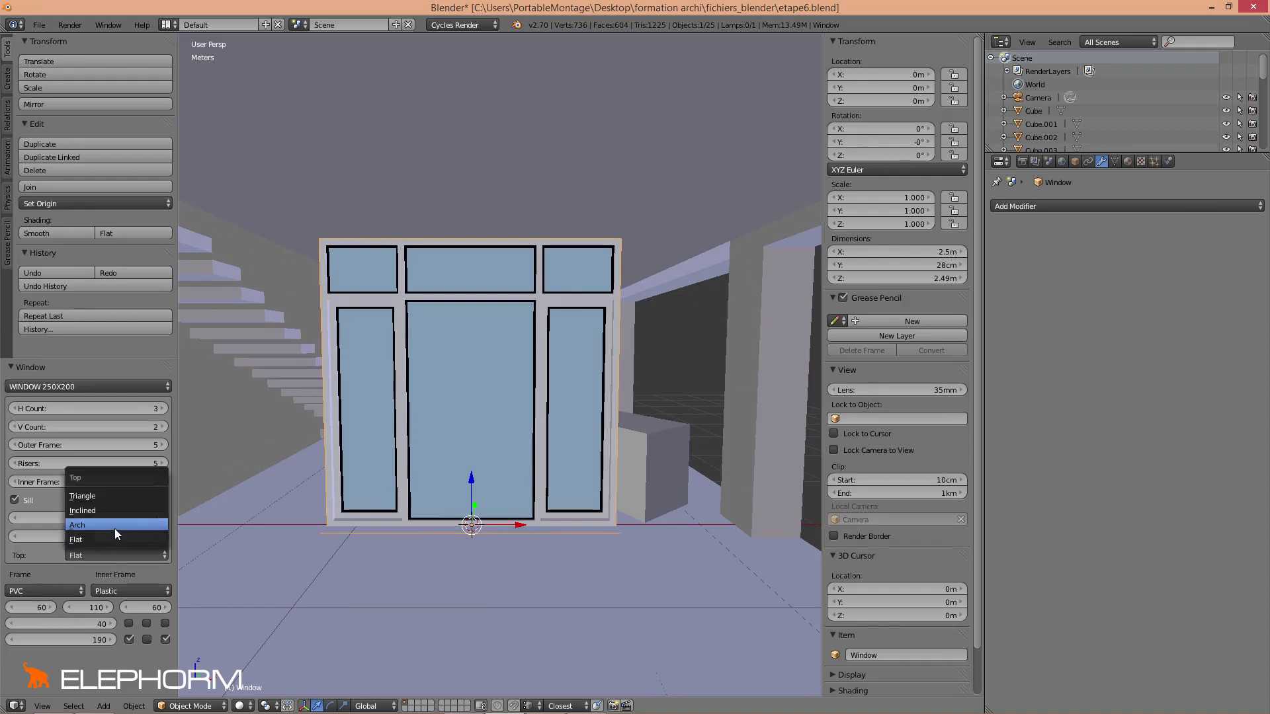
{"action": "left_click", "coordinate": [114, 523]}
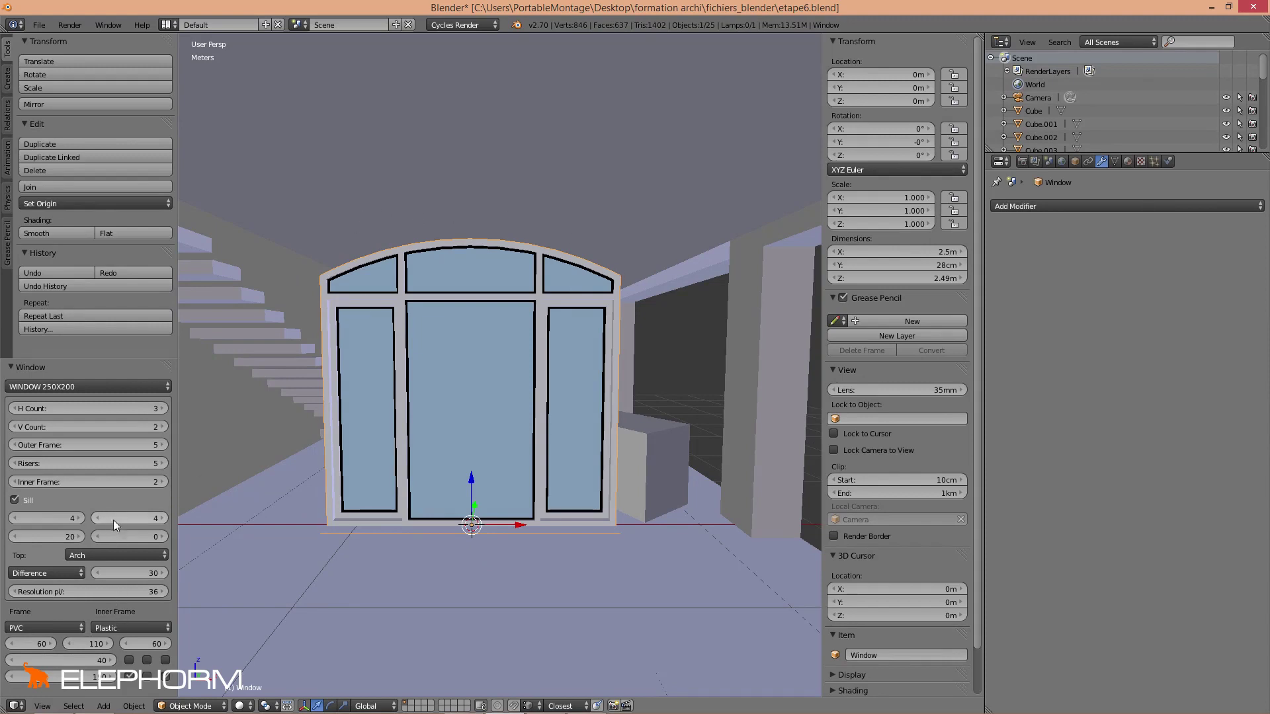
{"action": "left_click", "coordinate": [117, 554]}
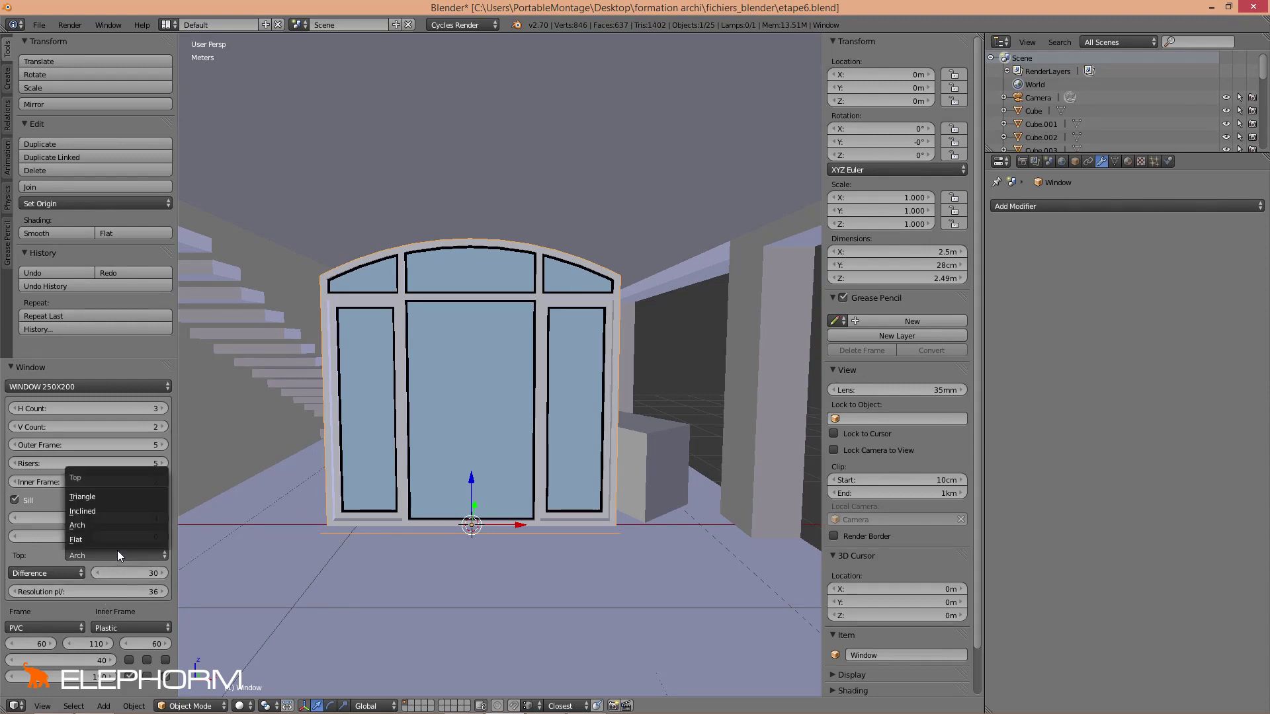
{"action": "left_click", "coordinate": [118, 510]}
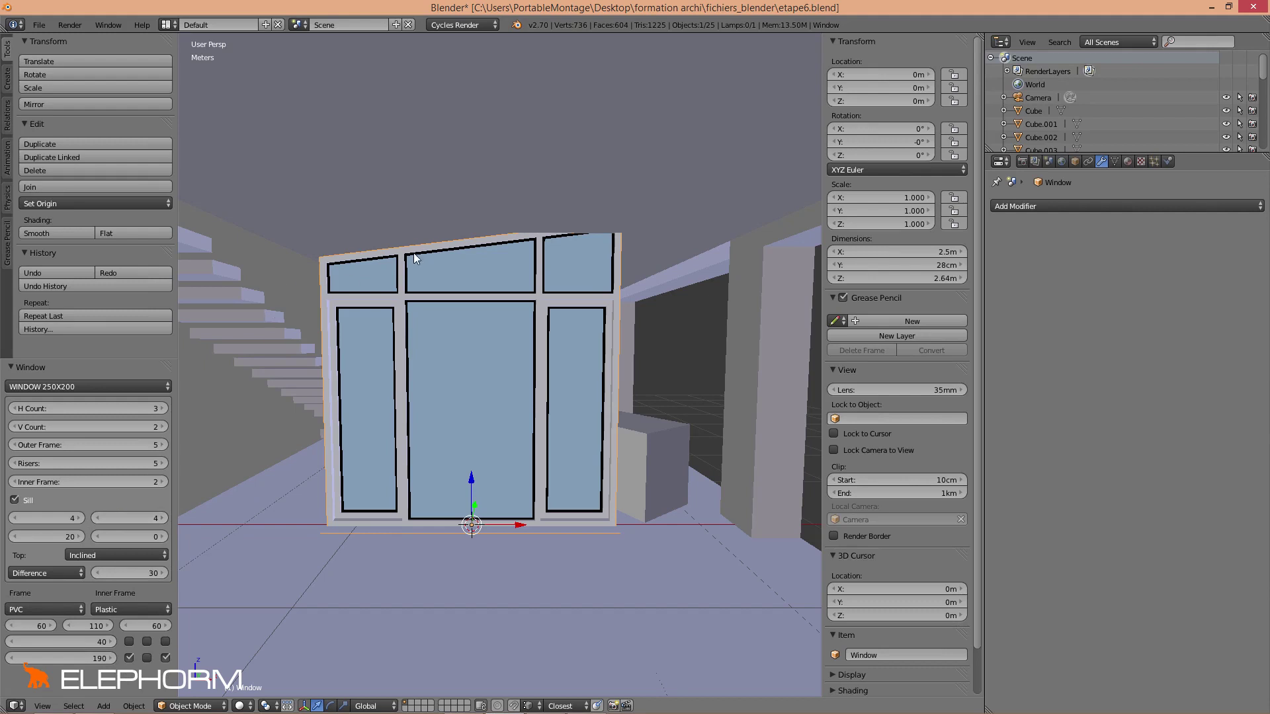
{"action": "left_click", "coordinate": [146, 554]}
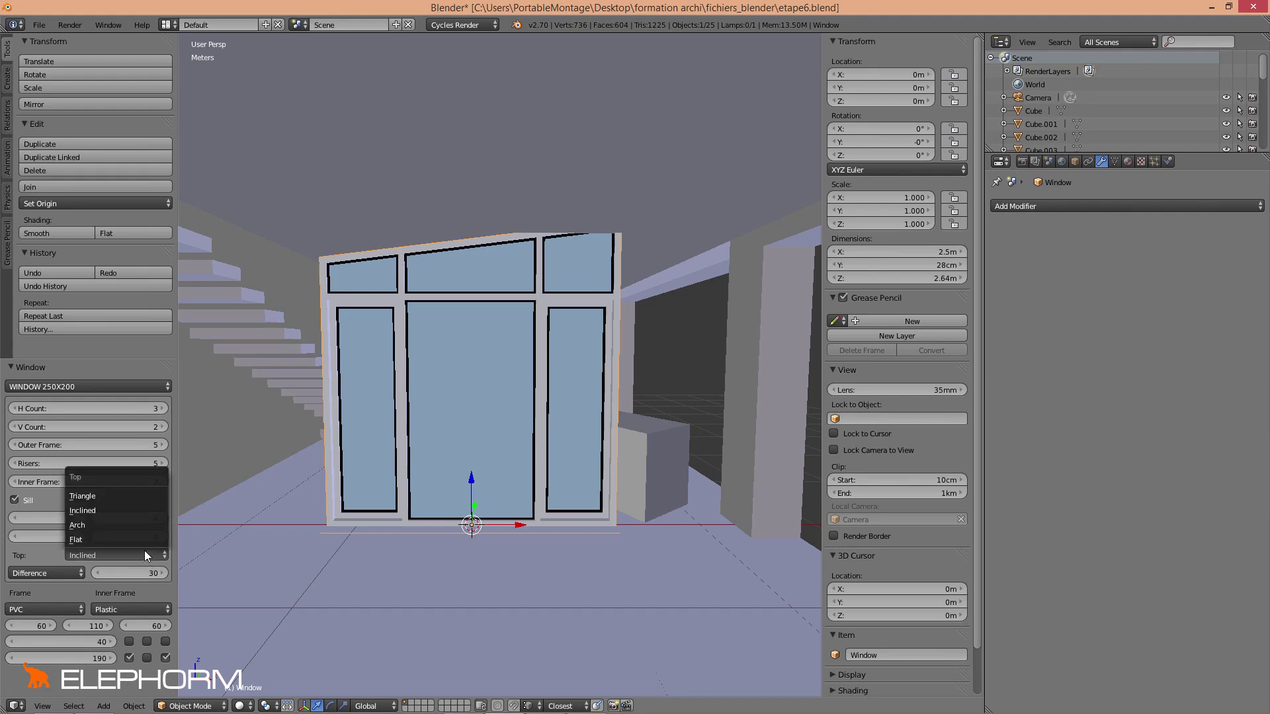
{"action": "left_click", "coordinate": [147, 493]}
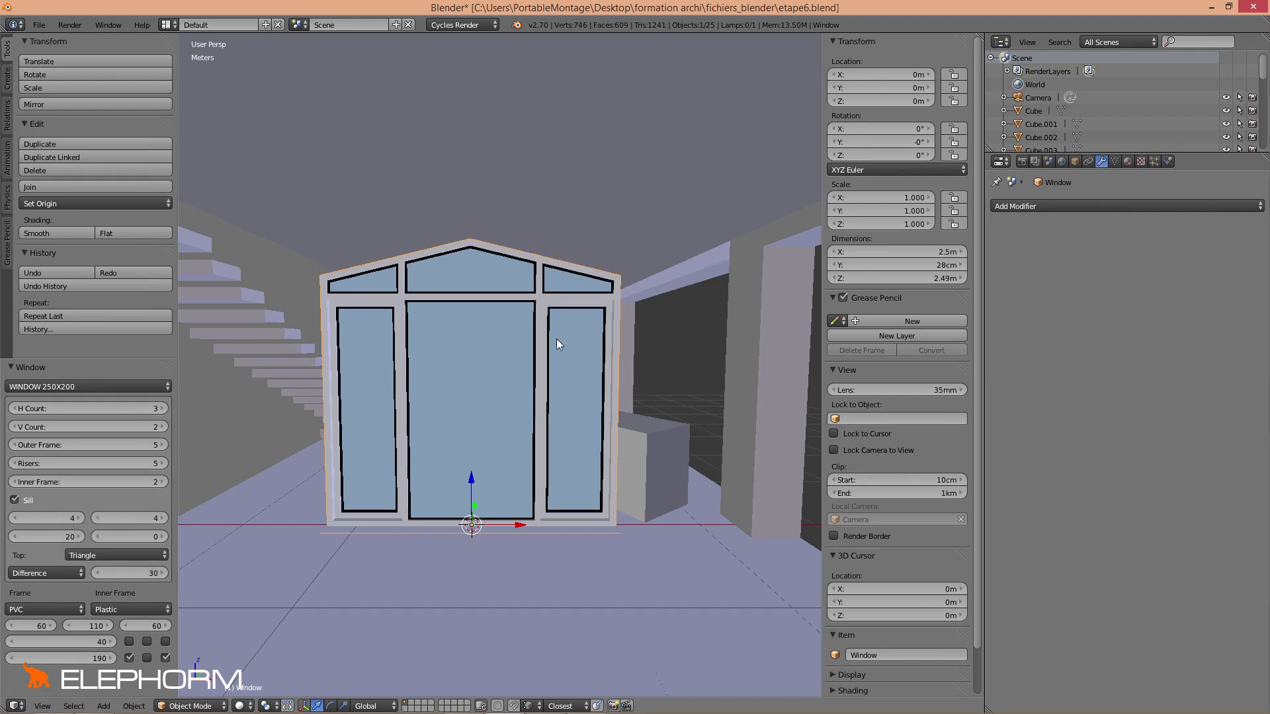
{"action": "left_click", "coordinate": [105, 553]}
{"action": "left_click", "coordinate": [103, 539]}
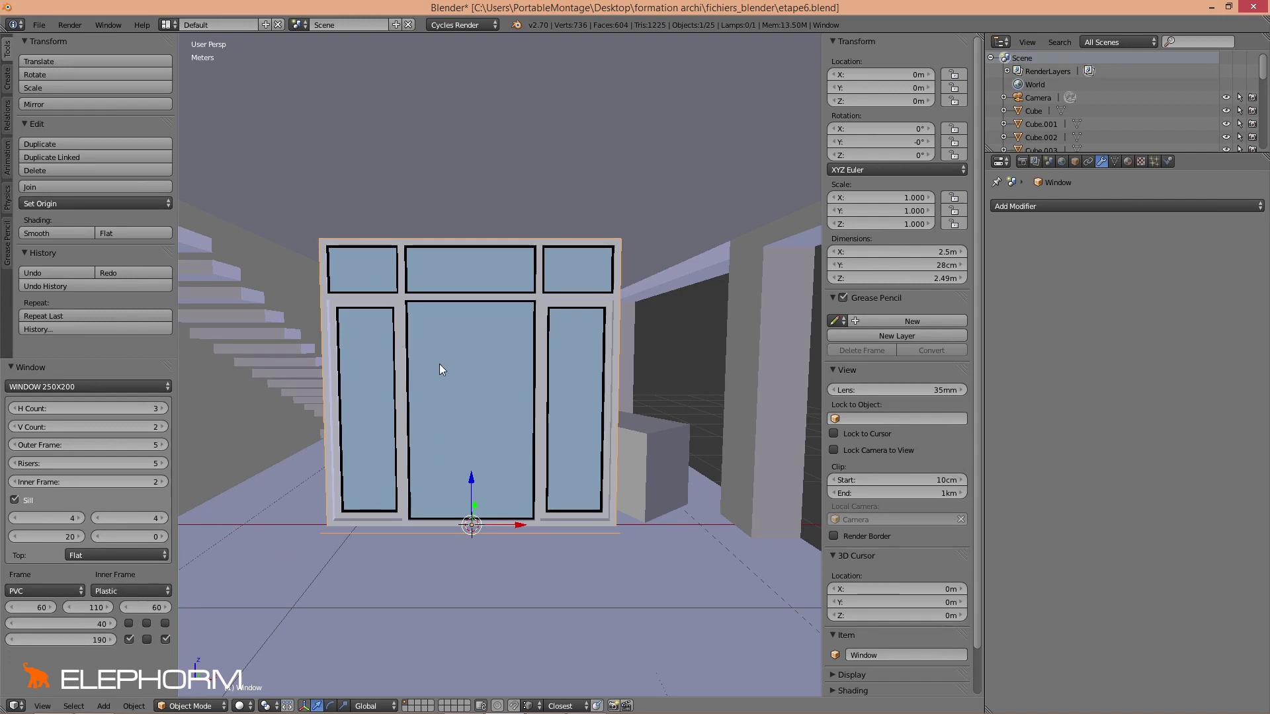
Try the WOOD and Plastic materials on the window's frame, and return the frame to PVC.
{"action": "middle_click_drag", "start_coordinate": [439, 364], "coordinate": [423, 363]}
{"action": "left_click", "coordinate": [26, 591]}
{"action": "left_click", "coordinate": [40, 561]}
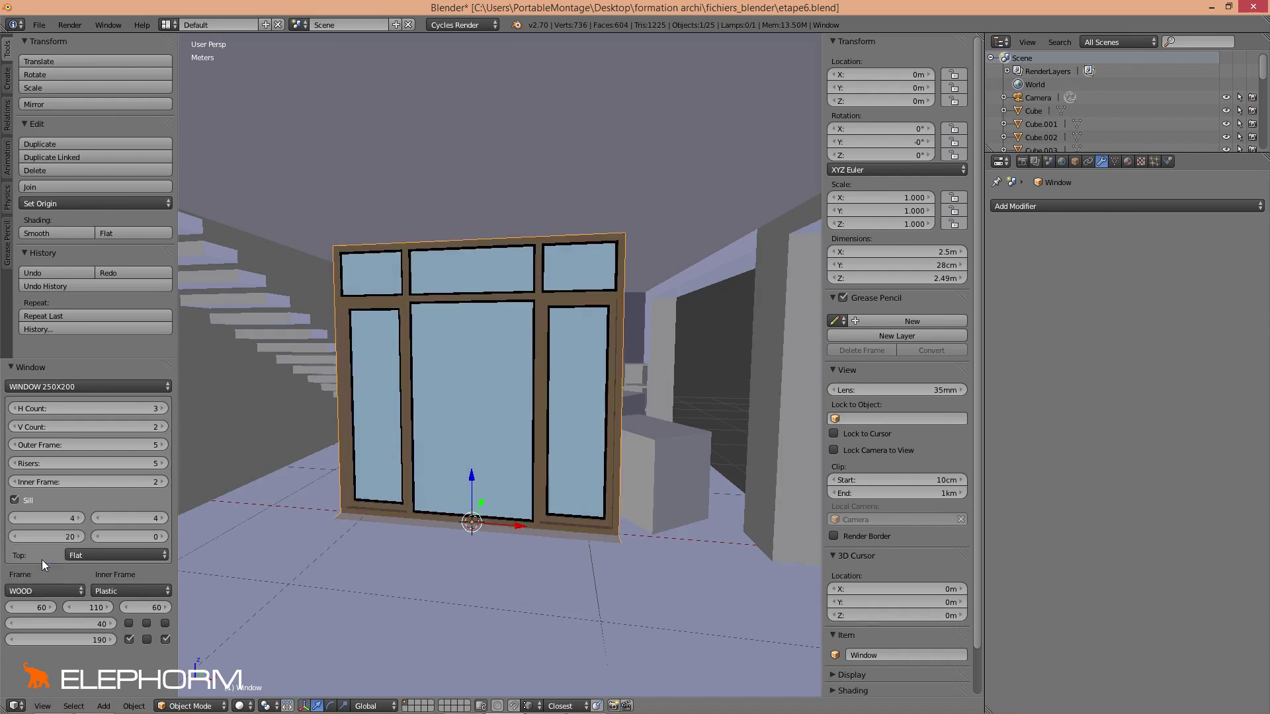
{"action": "left_click", "coordinate": [69, 590]}
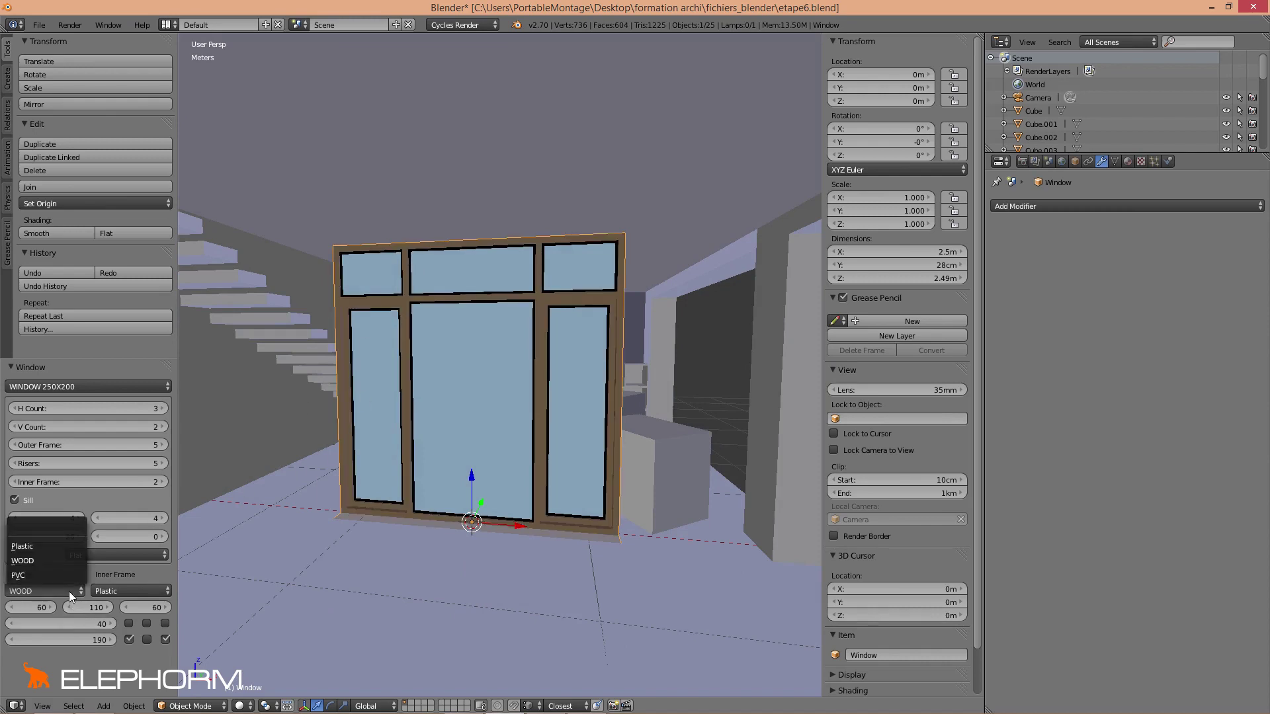
{"action": "left_click", "coordinate": [73, 545]}
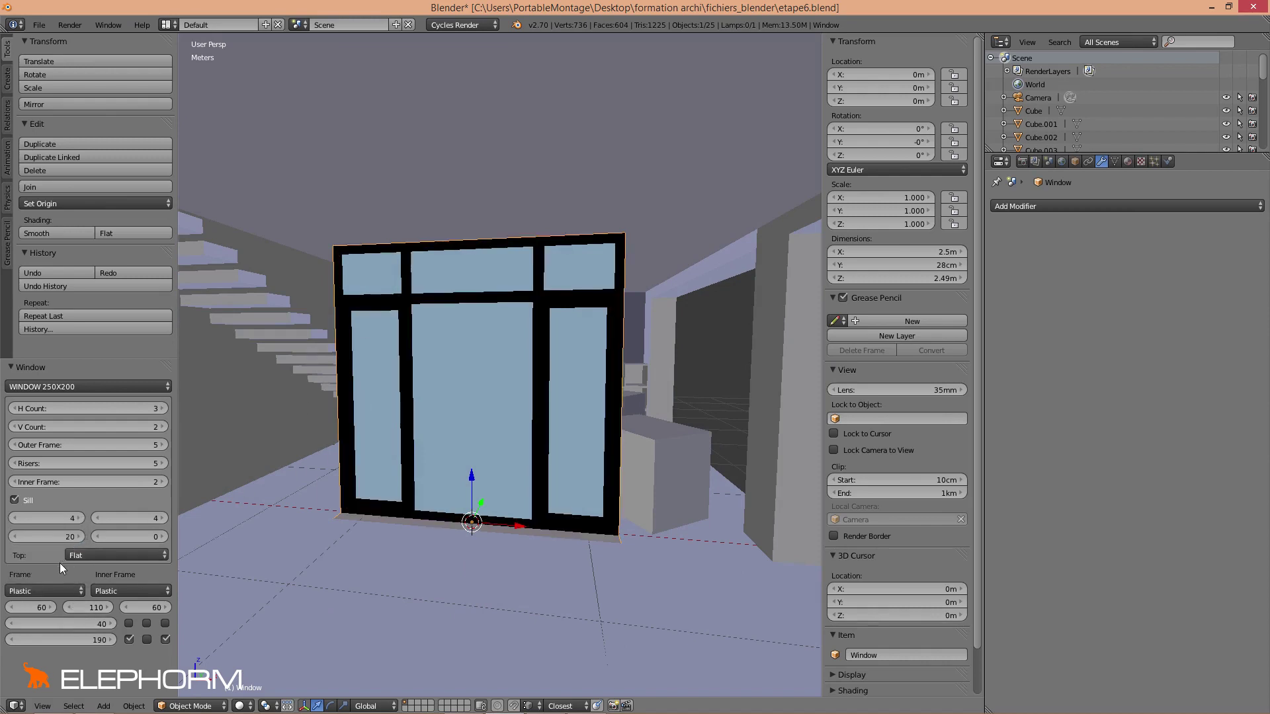
{"action": "left_click", "coordinate": [49, 590]}
{"action": "left_click", "coordinate": [49, 578]}
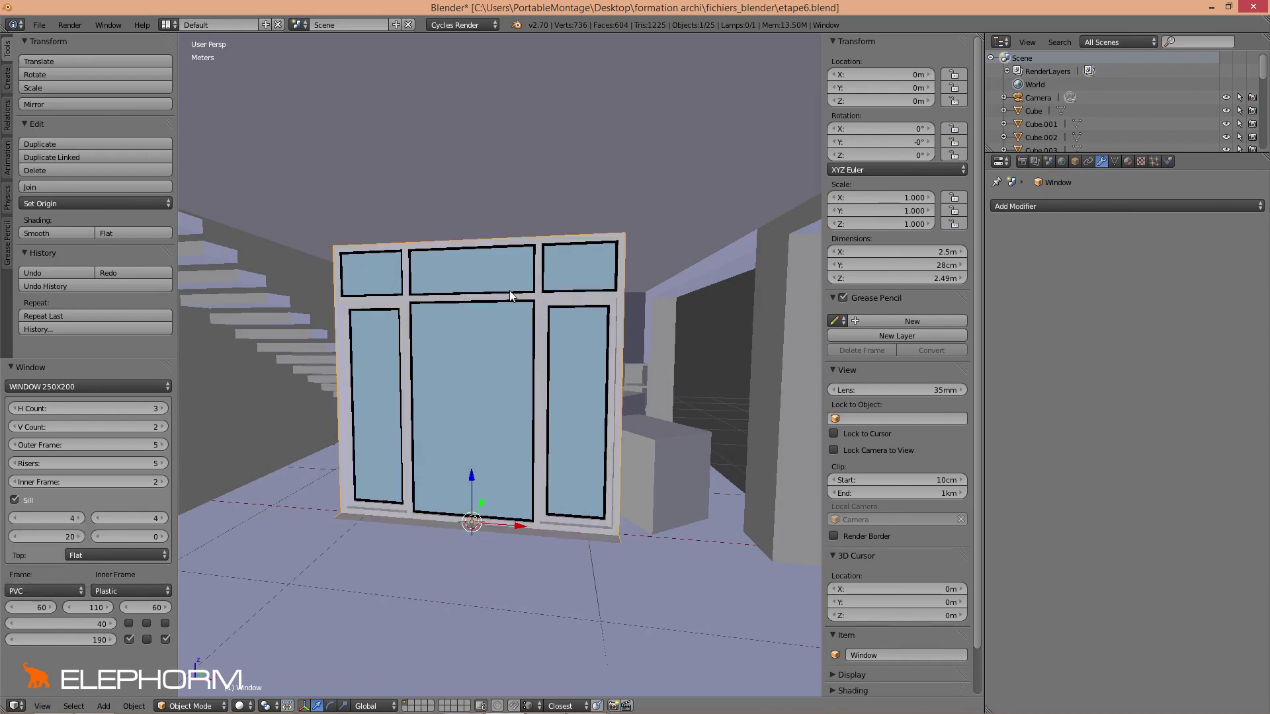
Try a different width for the window's first pane column, and set it back to 60.
{"action": "left_click", "coordinate": [133, 591]}
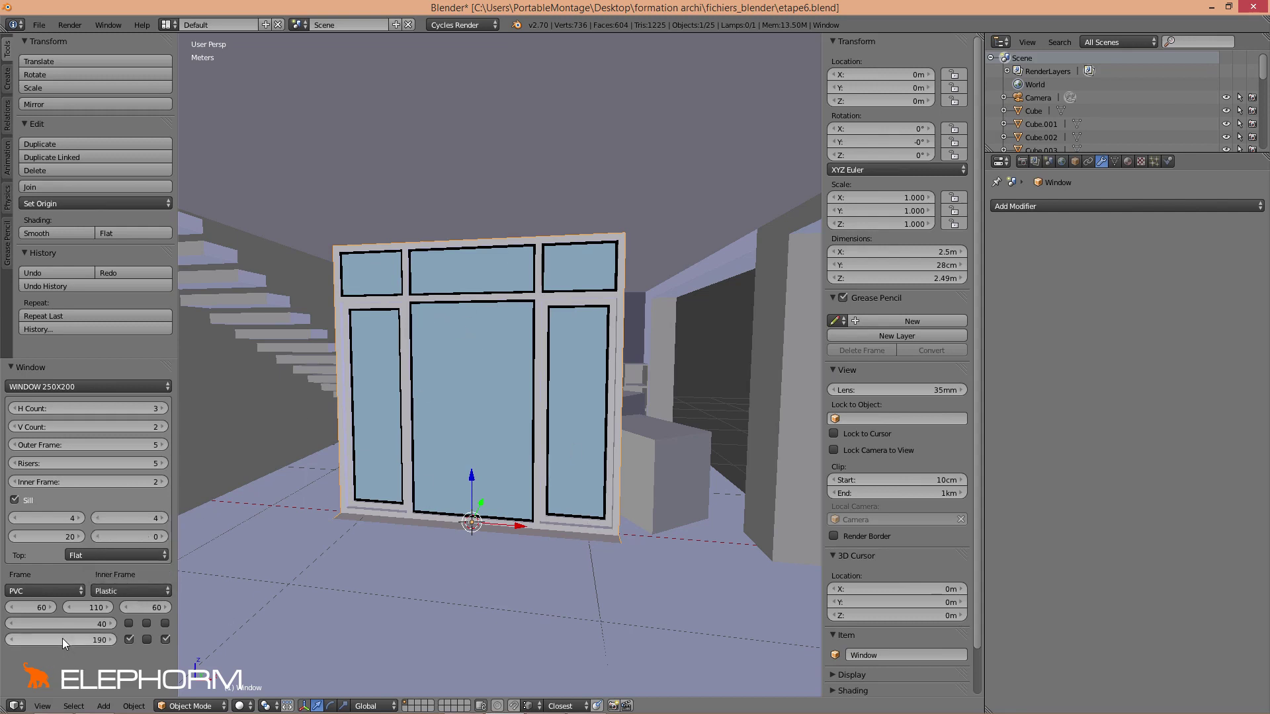
{"action": "mouse_move", "coordinate": [41, 607]}
{"action": "left_mouse_down"}
{"action": "mouse_move", "coordinate": [78, 607]}
{"action": "mouse_move", "coordinate": [30, 612]}
{"action": "left_mouse_up"}
{"action": "left_click", "coordinate": [31, 612]}
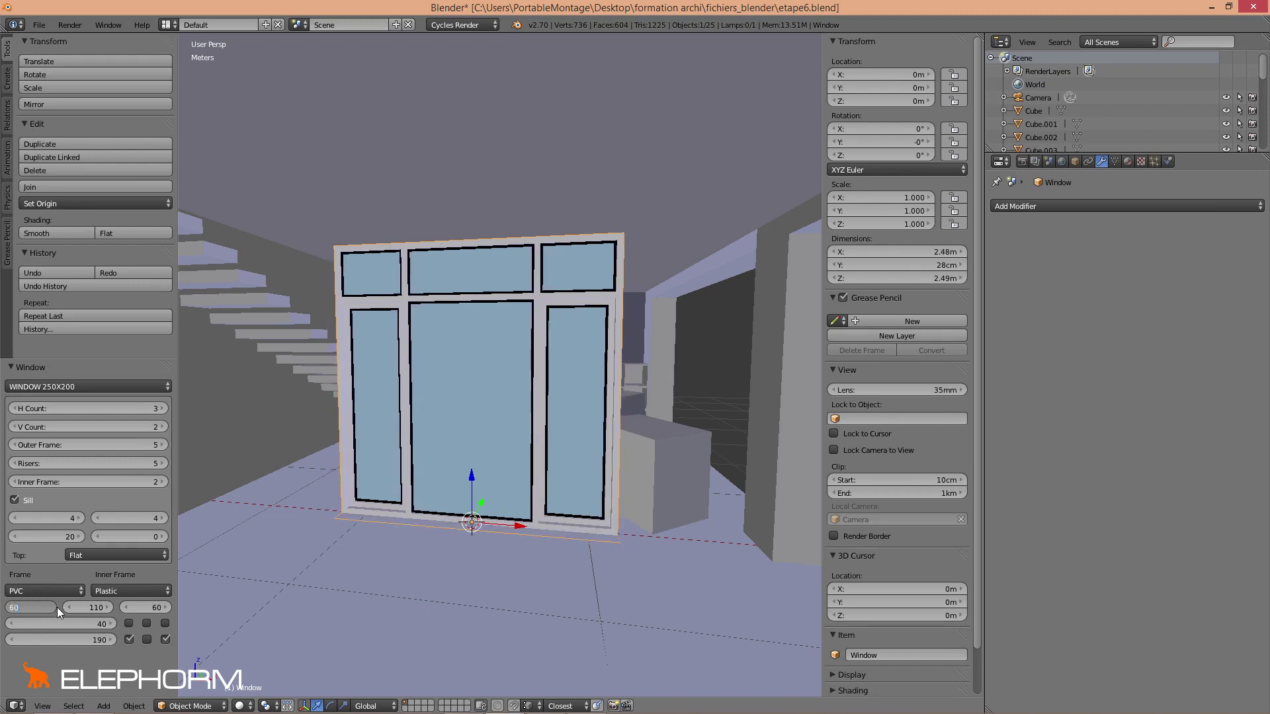
{"action": "type", "text": "60"}
{"action": "key", "text": "Return"}
Show the house model from above in wireframe display, centred on the window.
{"action": "middle_click_drag", "start_coordinate": [516, 462], "coordinate": [550, 451]}
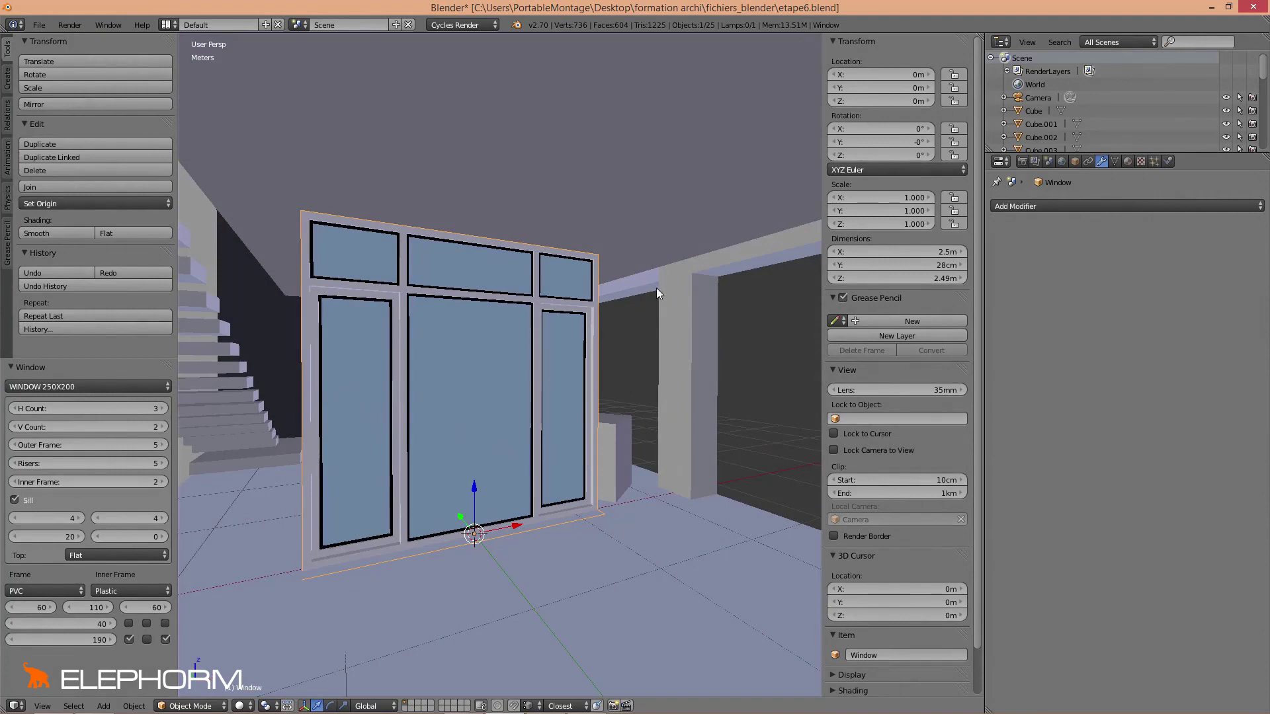
{"action": "middle_click_drag", "start_coordinate": [696, 501], "coordinate": [614, 515]}
{"action": "scroll", "coordinate": [562, 502], "scroll_direction": "down", "scroll_amount": 2}
{"action": "middle_click_drag", "start_coordinate": [653, 454], "coordinate": [521, 527]}
{"action": "key", "text": "KP_7"}
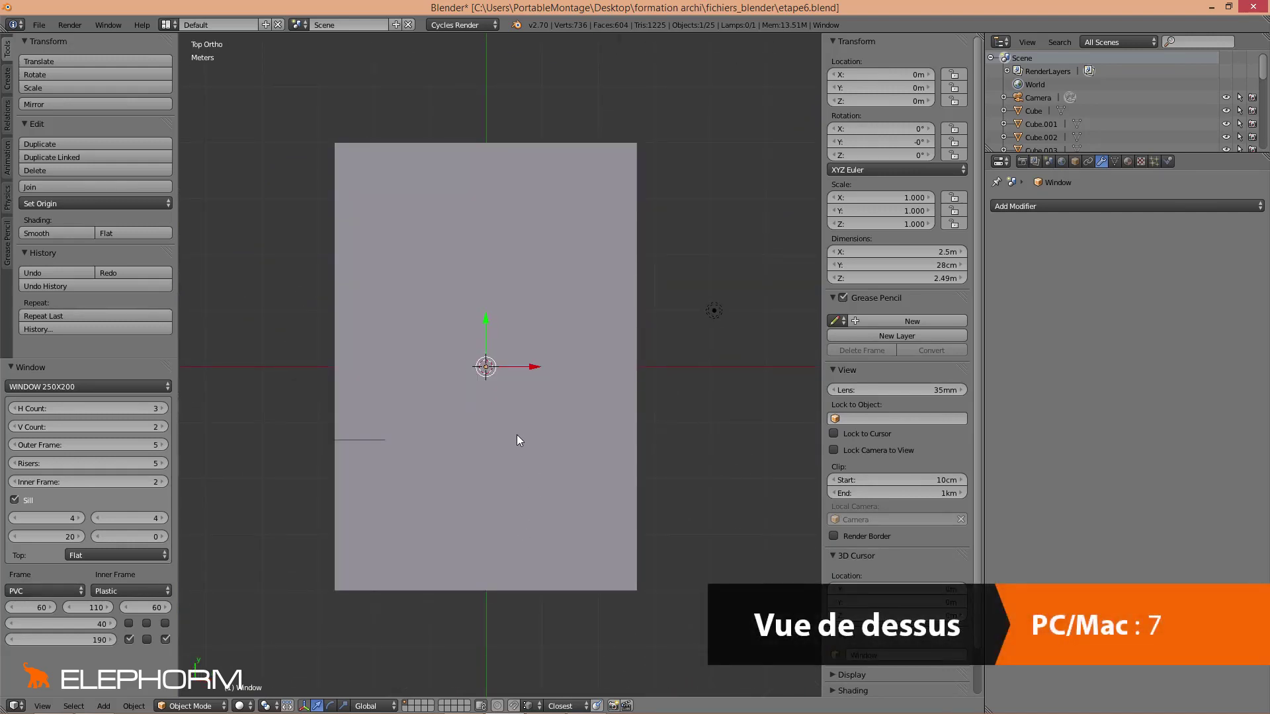
{"action": "key", "text": "z"}
{"action": "middle_click_drag", "start_coordinate": [513, 435], "coordinate": [518, 494], "text": "shift"}
{"action": "scroll", "coordinate": [517, 489], "scroll_direction": "up", "scroll_amount": 6}
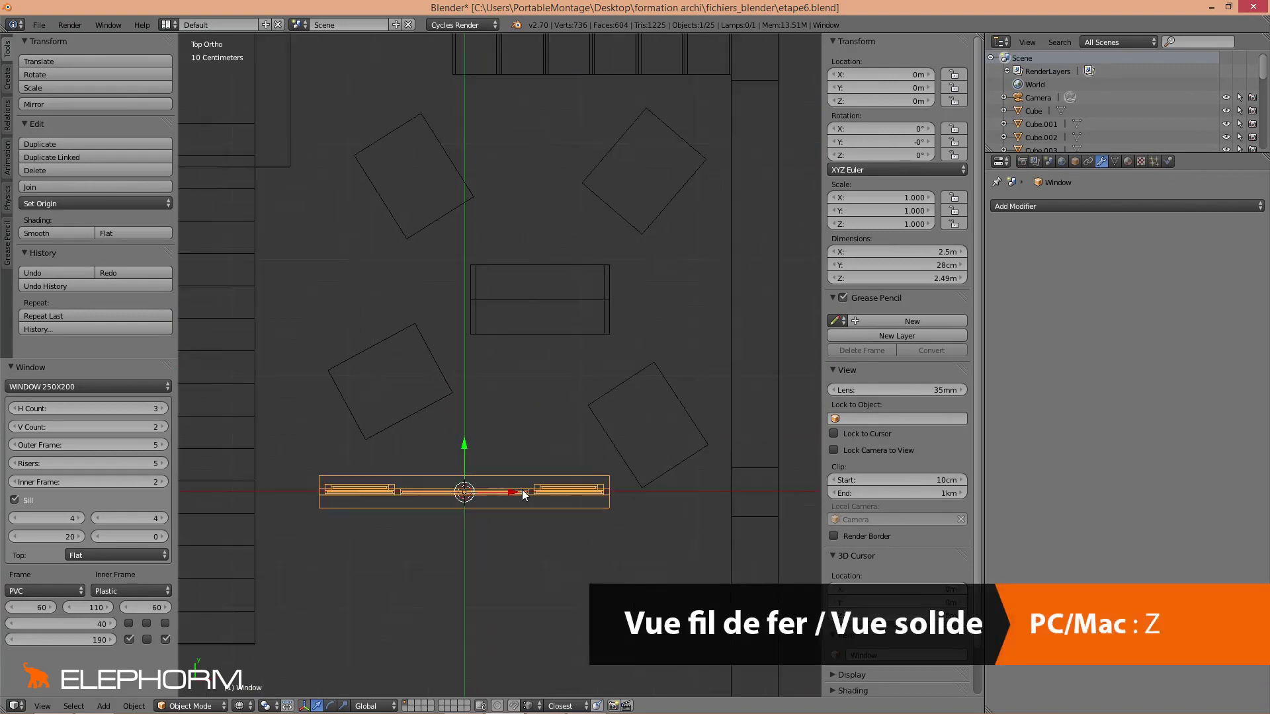
Rotate the window 90° in the top view so it runs parallel to the side wall.
{"action": "middle_click_drag", "start_coordinate": [524, 554], "coordinate": [375, 481], "text": "shift"}
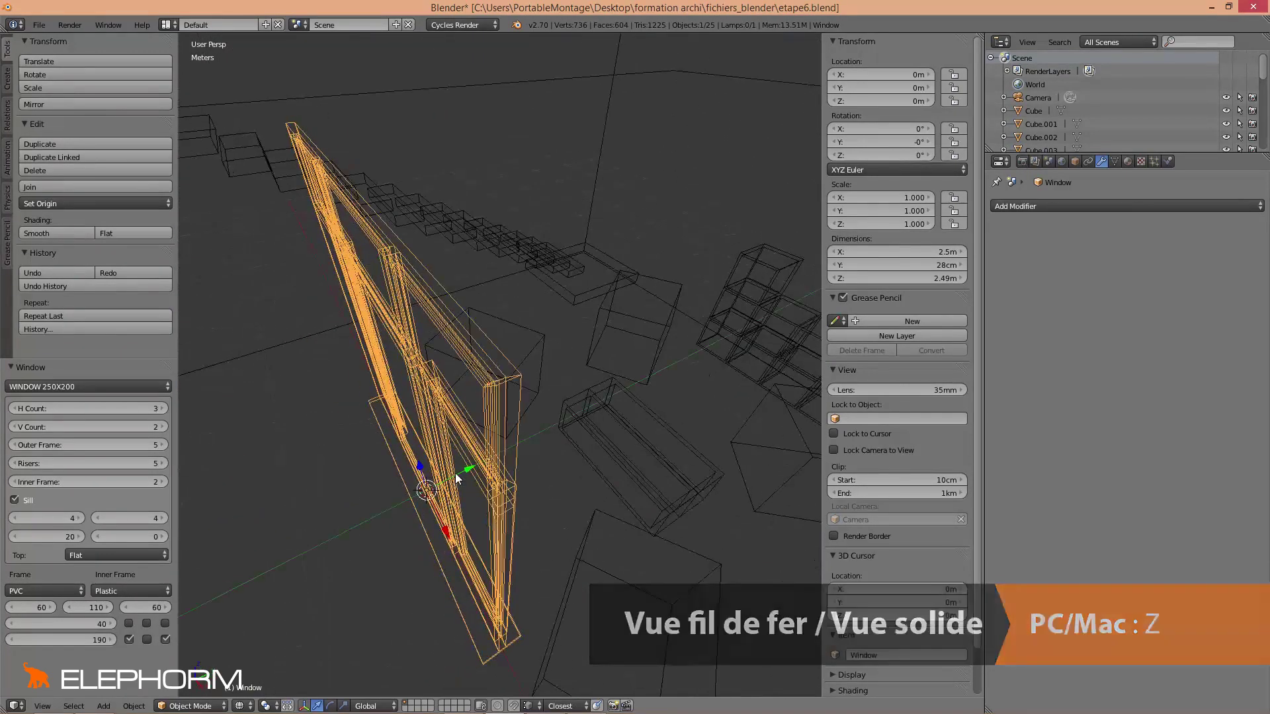
{"action": "key", "text": "KP_7"}
{"action": "key", "text": "r"}
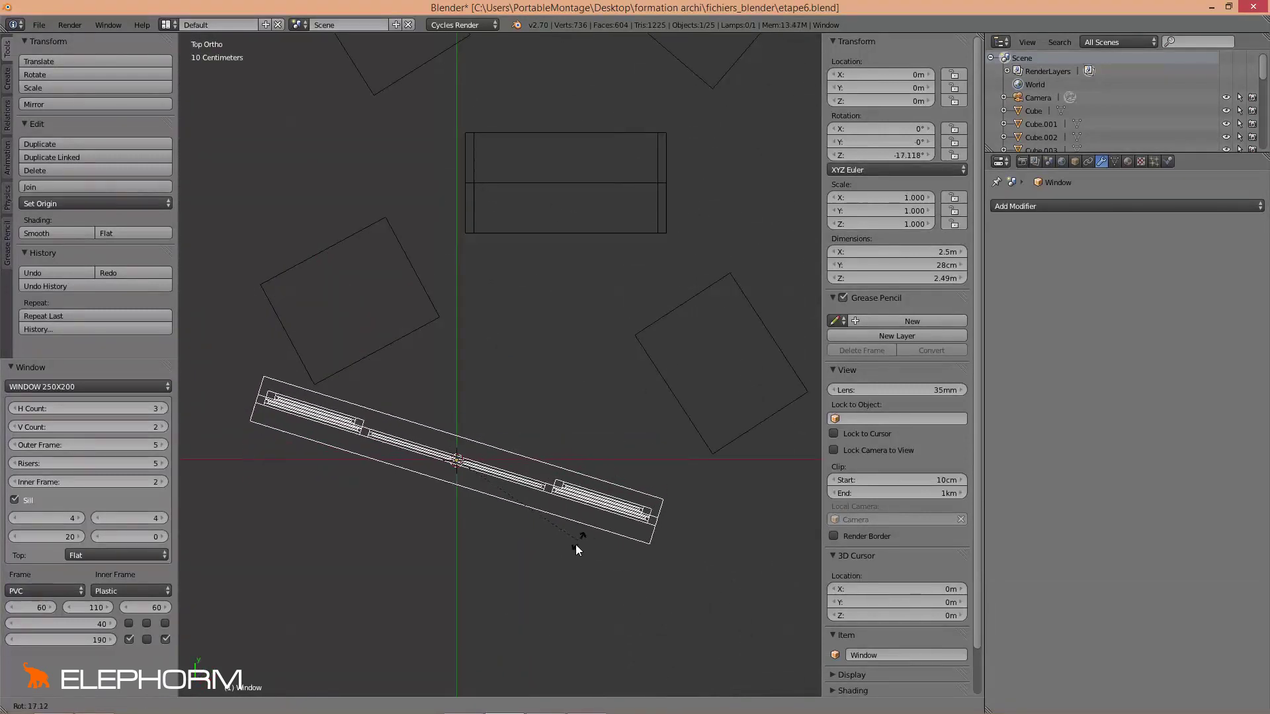
{"action": "type", "text": "90"}
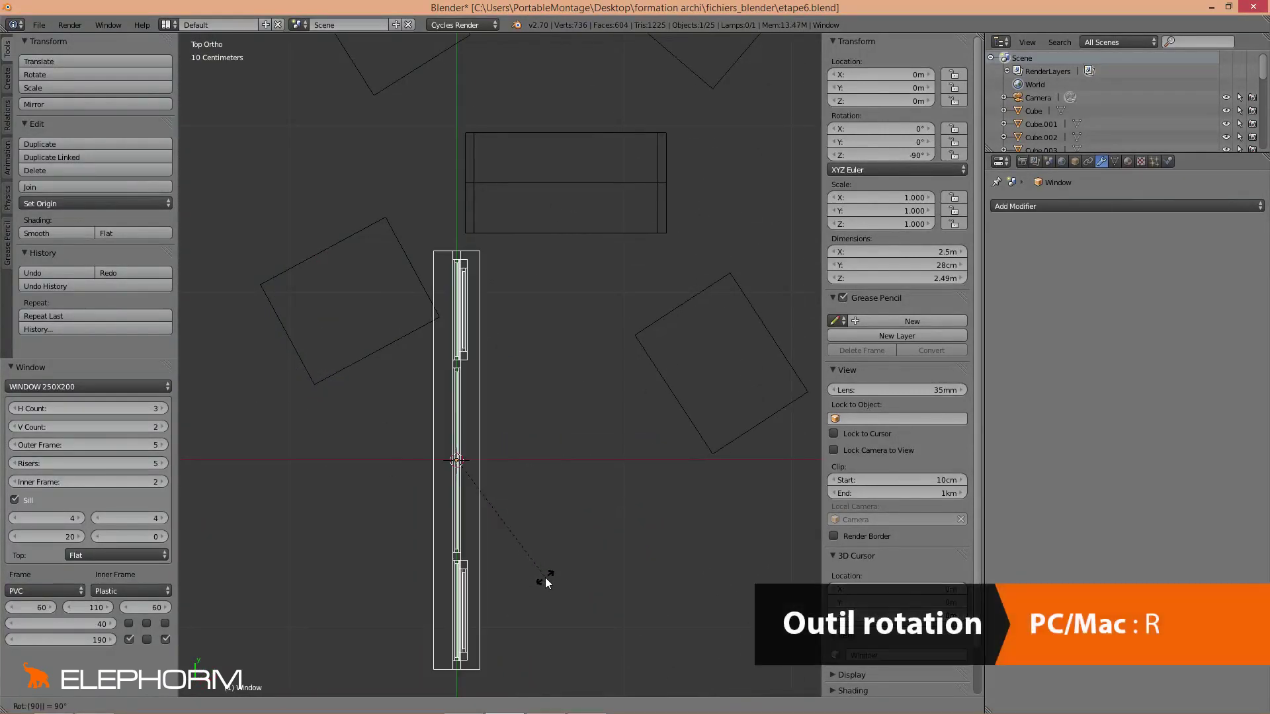
{"action": "key", "text": "Return"}
Move the window into the side wall's opening near its back corner, at about X 2.55 m, Y 2.29 m.
{"action": "scroll", "coordinate": [551, 572], "scroll_direction": "down", "scroll_amount": 3}
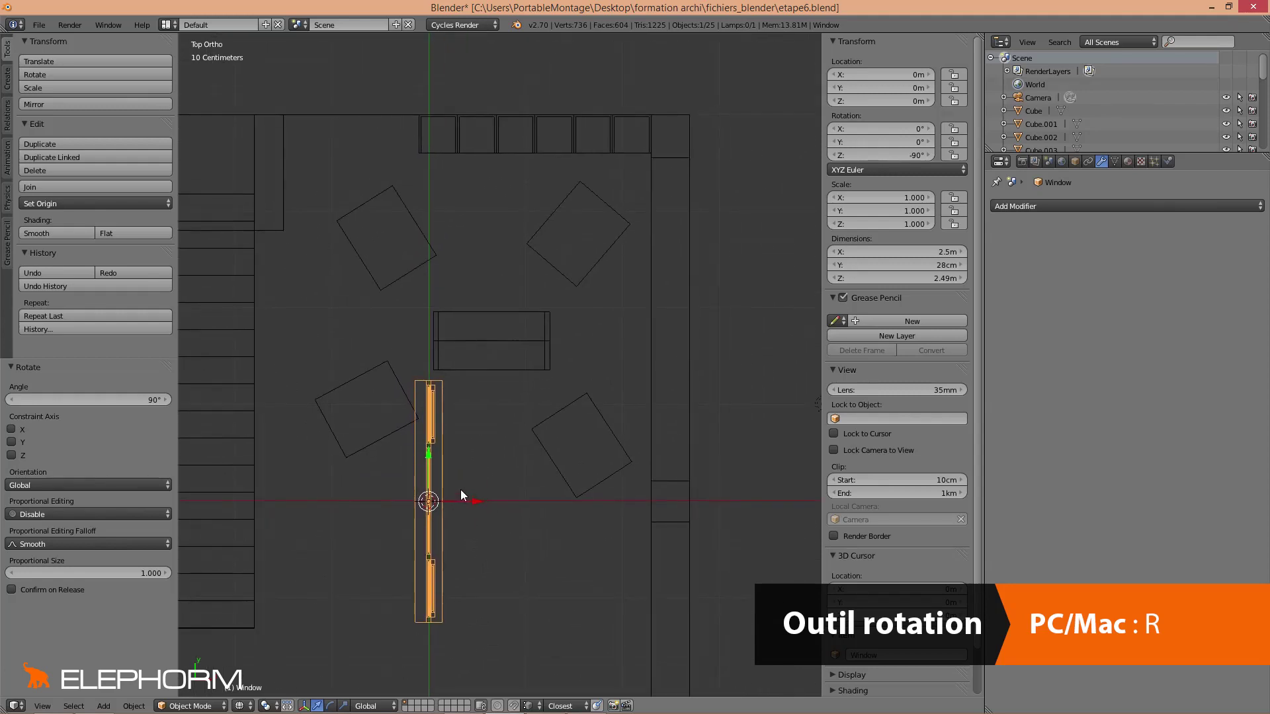
{"action": "key", "text": "g"}
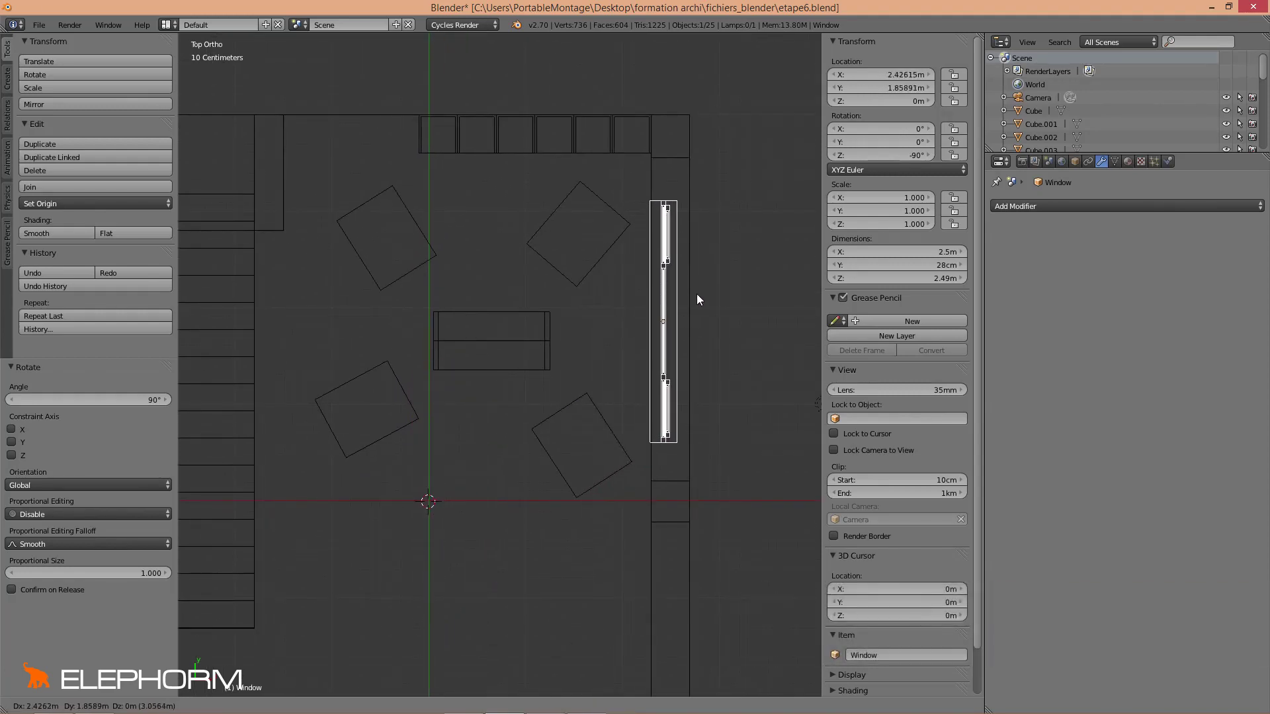
{"action": "left_click", "coordinate": [701, 280]}
{"action": "middle_click_drag", "start_coordinate": [699, 280], "coordinate": [557, 435], "text": "shift"}
{"action": "scroll", "coordinate": [613, 450], "scroll_direction": "up", "scroll_amount": 3}
{"action": "scroll", "coordinate": [529, 470], "scroll_direction": "up", "scroll_amount": 3}
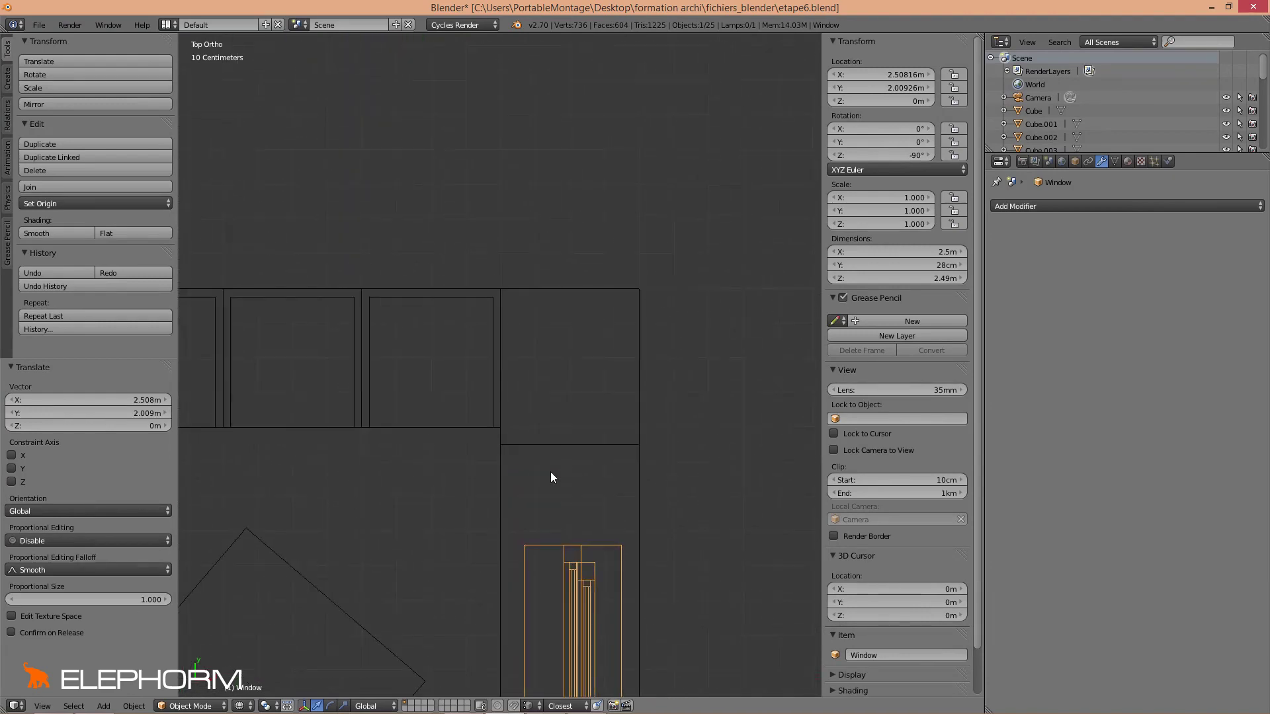
{"action": "key", "text": "g"}
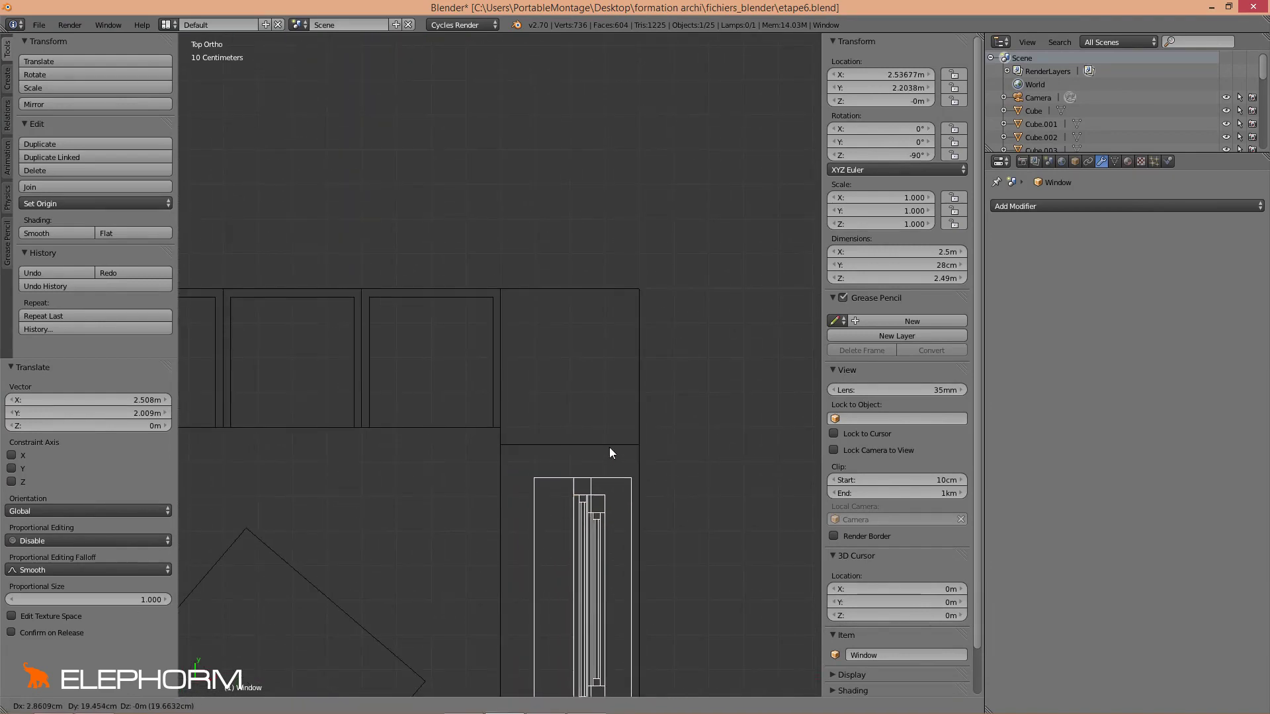
{"action": "left_click", "coordinate": [615, 437]}
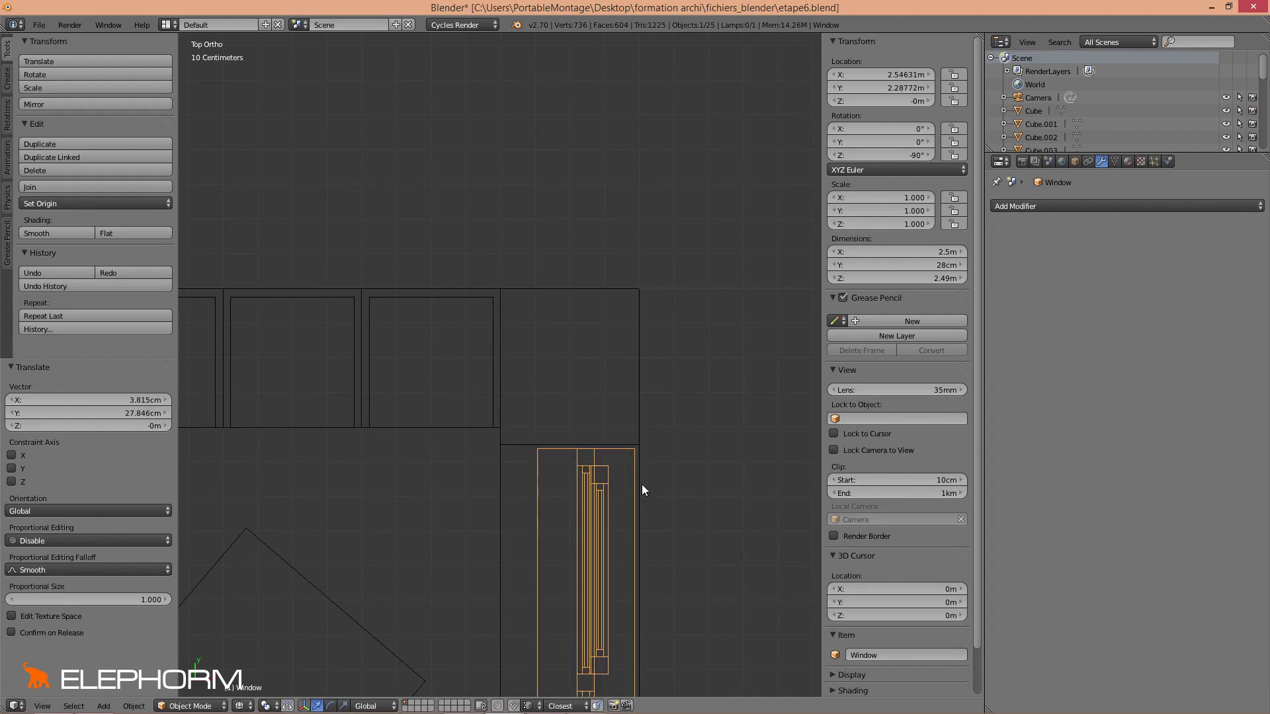
Snap the window's outer corner onto the wall opening's corner with the move locked to the X and Y axes.
{"action": "scroll", "coordinate": [640, 509], "scroll_direction": "down", "scroll_amount": 4}
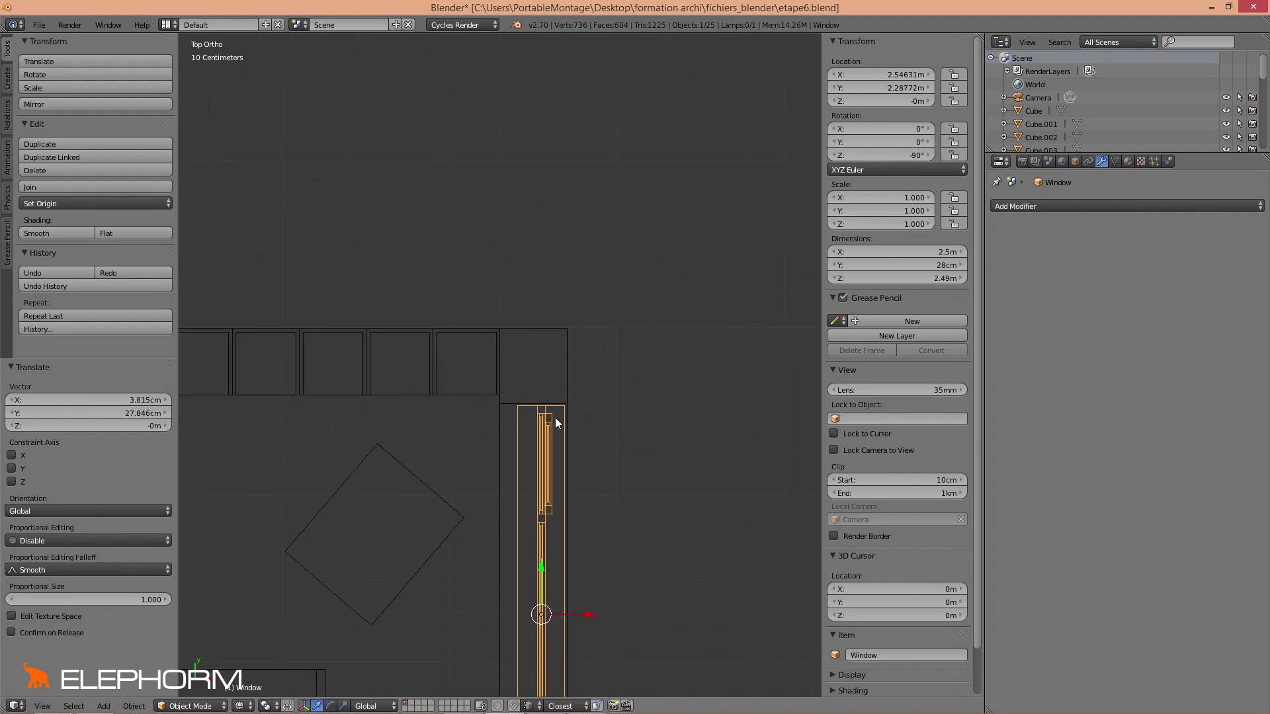
{"action": "key", "text": "g"}
{"action": "key", "text": "shift+z"}
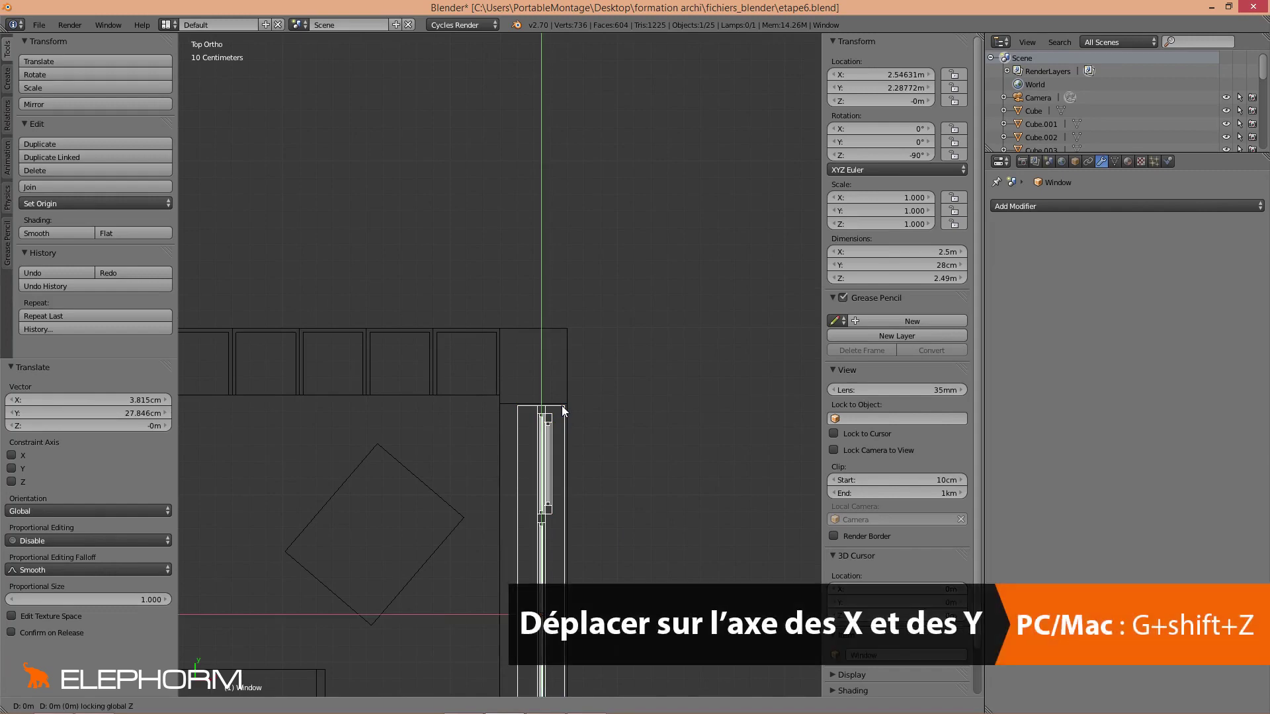
{"action": "left_click", "coordinate": [565, 404]}
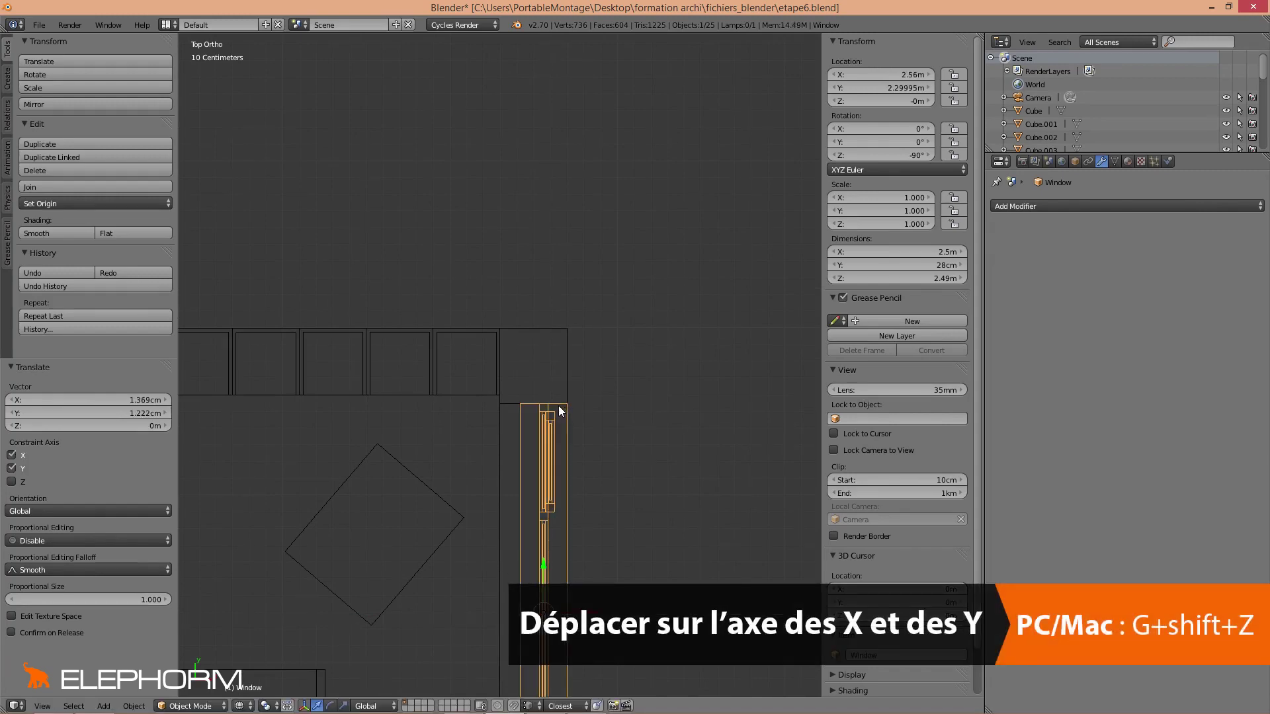
Examine from the right-side view how the window's base and top sit against the floor line and wall opening.
{"action": "scroll", "coordinate": [540, 474], "scroll_direction": "down", "scroll_amount": 4}
{"action": "middle_click_drag", "start_coordinate": [541, 474], "coordinate": [551, 525]}
{"action": "scroll", "coordinate": [547, 528], "scroll_direction": "up", "scroll_amount": 5}
{"action": "key", "text": "KP_7"}
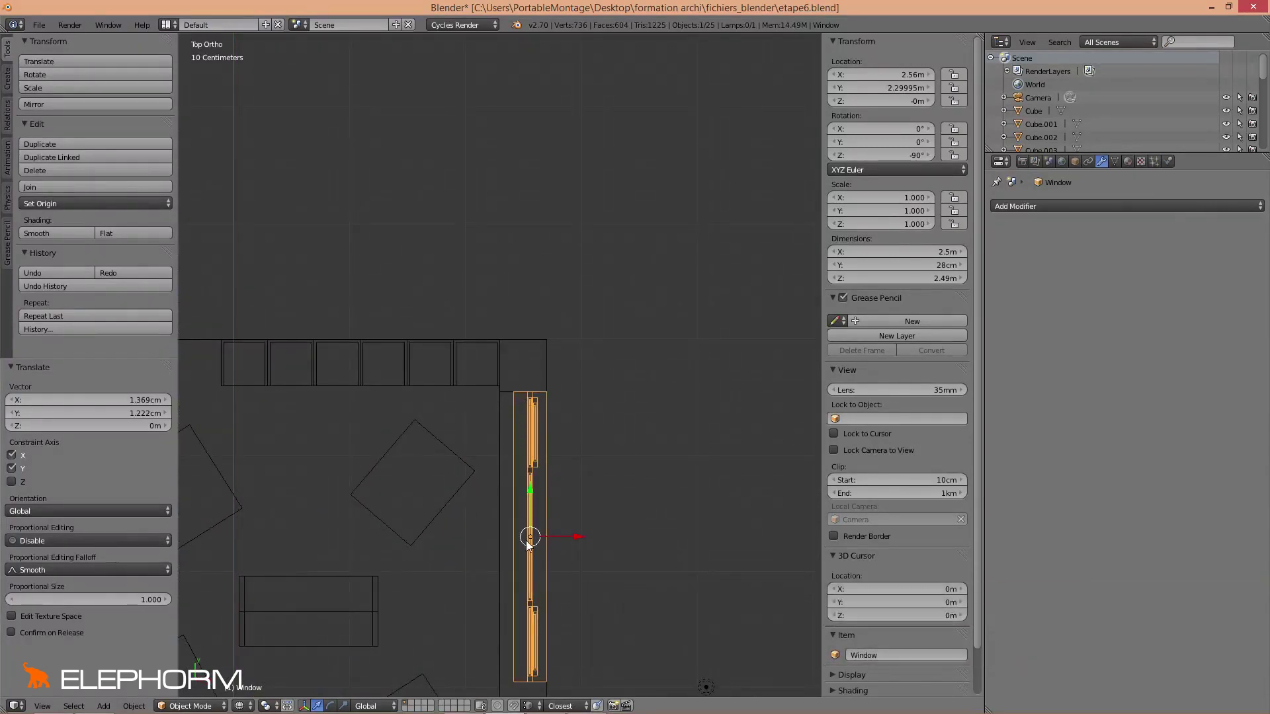
{"action": "key", "text": "KP_3"}
{"action": "scroll", "coordinate": [529, 483], "scroll_direction": "up", "scroll_amount": 5}
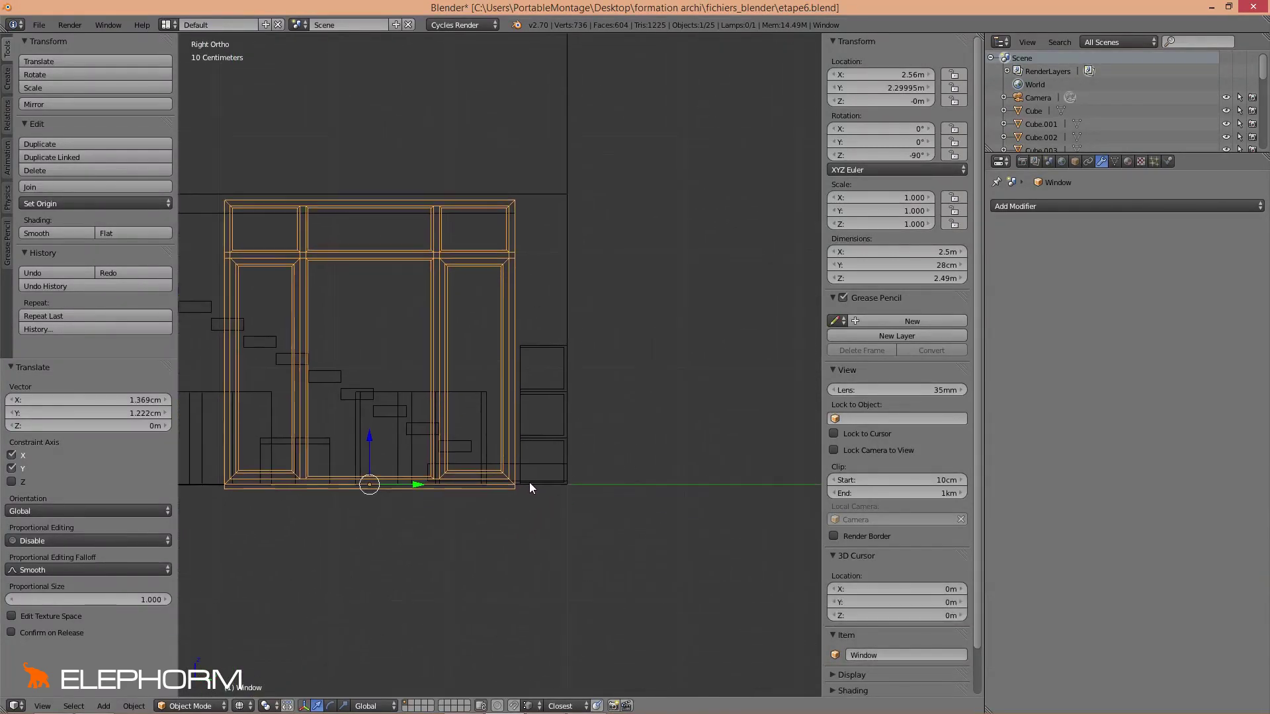
{"action": "mouse_move", "coordinate": [549, 655]}
{"action": "middle_mouse_down", "text": "shift"}
{"action": "mouse_move", "coordinate": [656, 379]}
{"action": "mouse_move", "coordinate": [573, 434]}
{"action": "middle_mouse_up", "text": "shift"}
{"action": "key", "text": "z"}
{"action": "scroll", "coordinate": [597, 431], "scroll_direction": "up", "scroll_amount": 5}
{"action": "scroll", "coordinate": [606, 431], "scroll_direction": "down", "scroll_amount": 5}
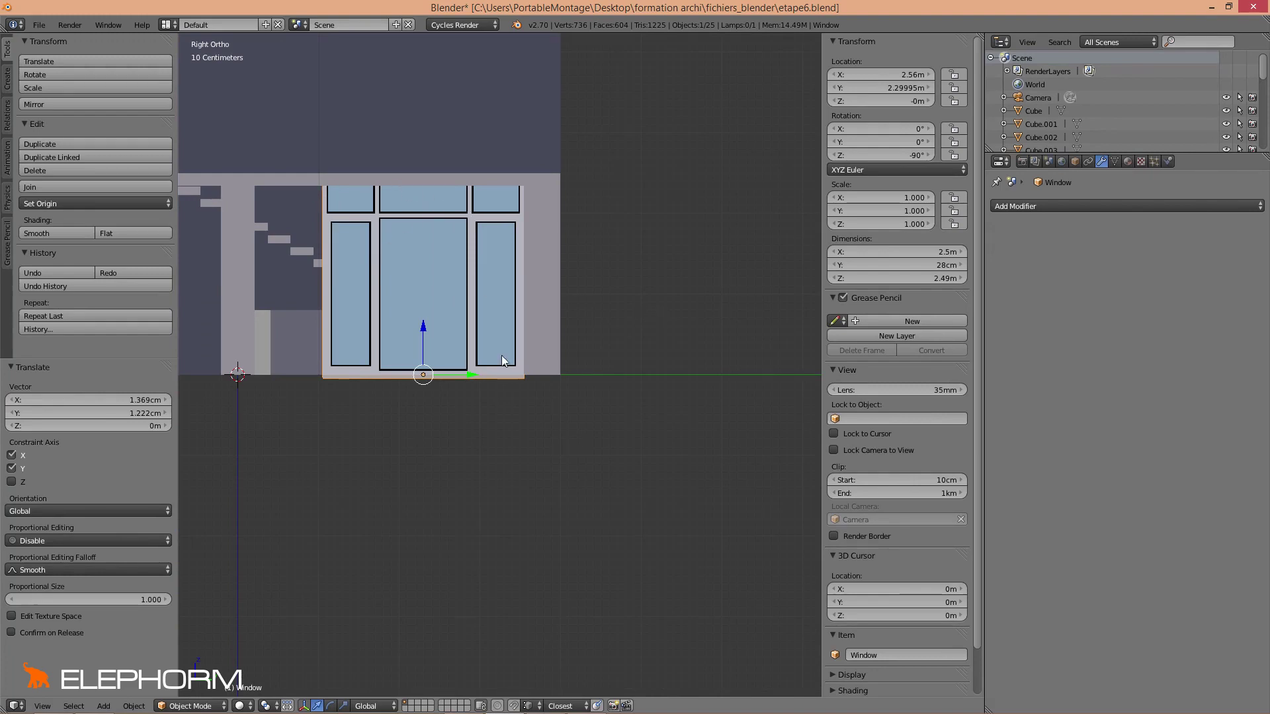
{"action": "scroll", "coordinate": [497, 368], "scroll_direction": "up", "scroll_amount": 3}
{"action": "scroll", "coordinate": [602, 427], "scroll_direction": "up", "scroll_amount": 5}
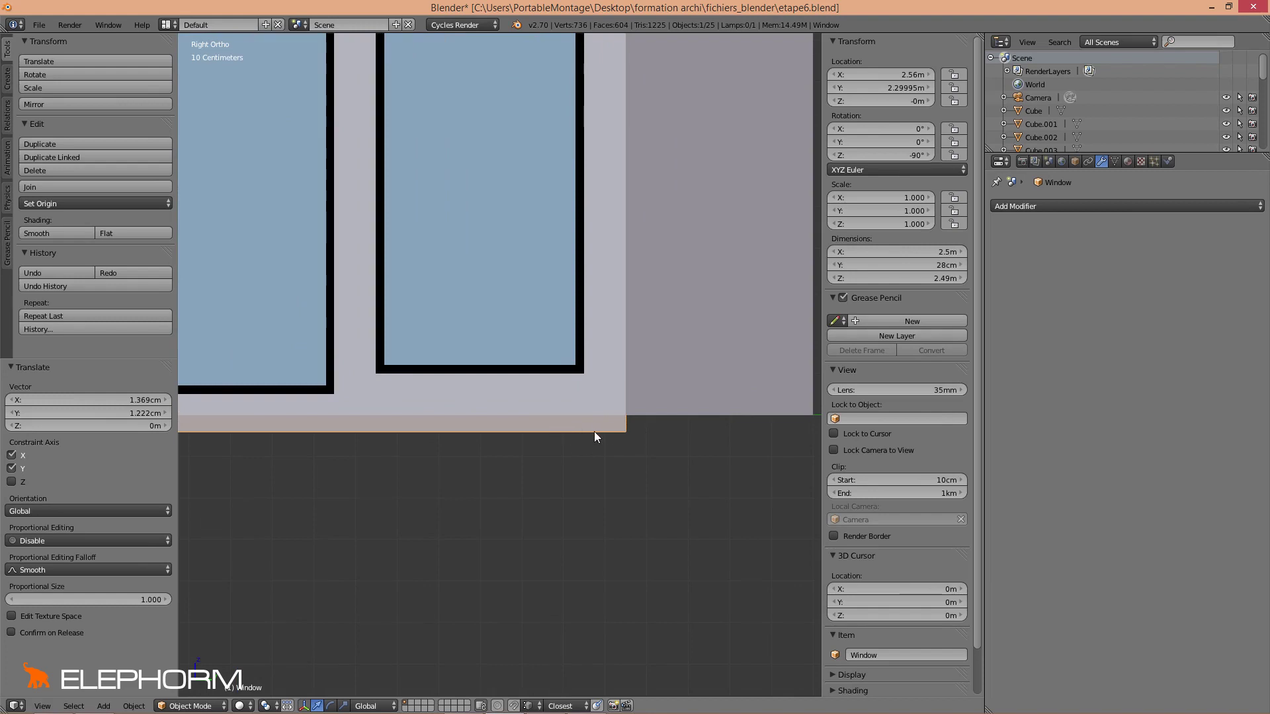
Move the window up 4 cm along Z in wireframe display, snapping the sill's underside to the floor's base line.
{"action": "key", "text": "z"}
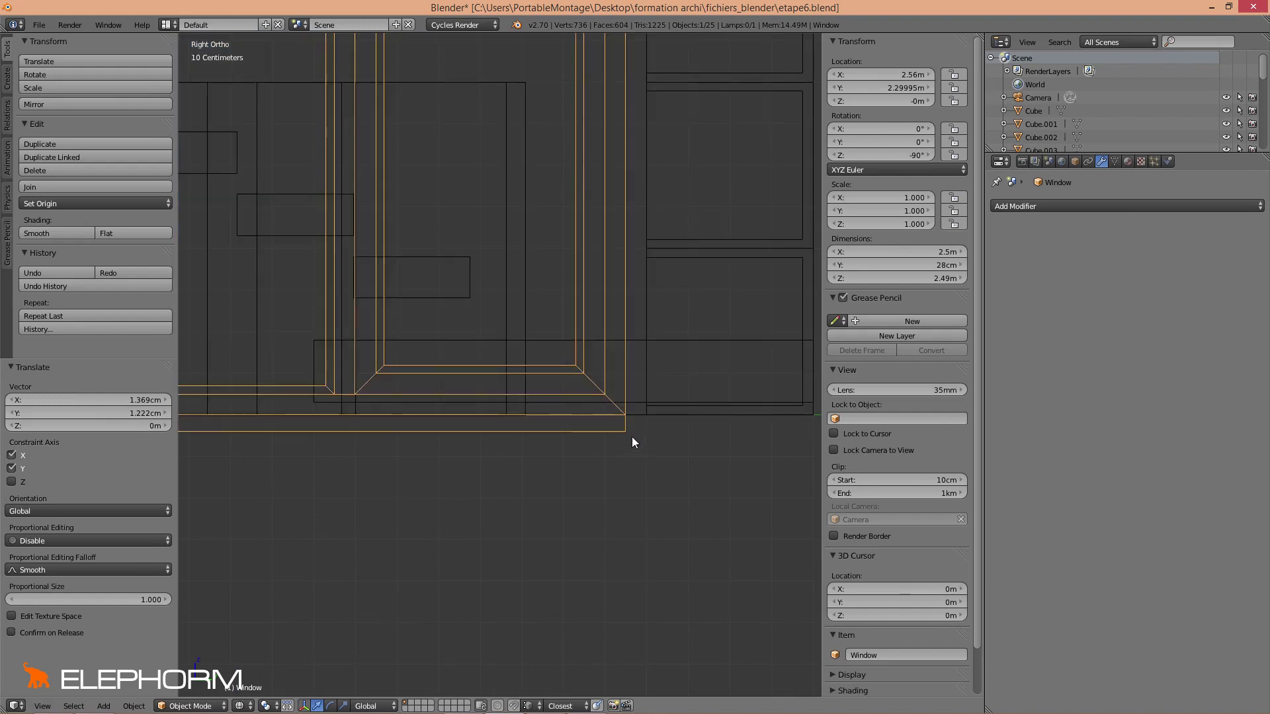
{"action": "key", "text": "g"}
{"action": "key", "text": "z"}
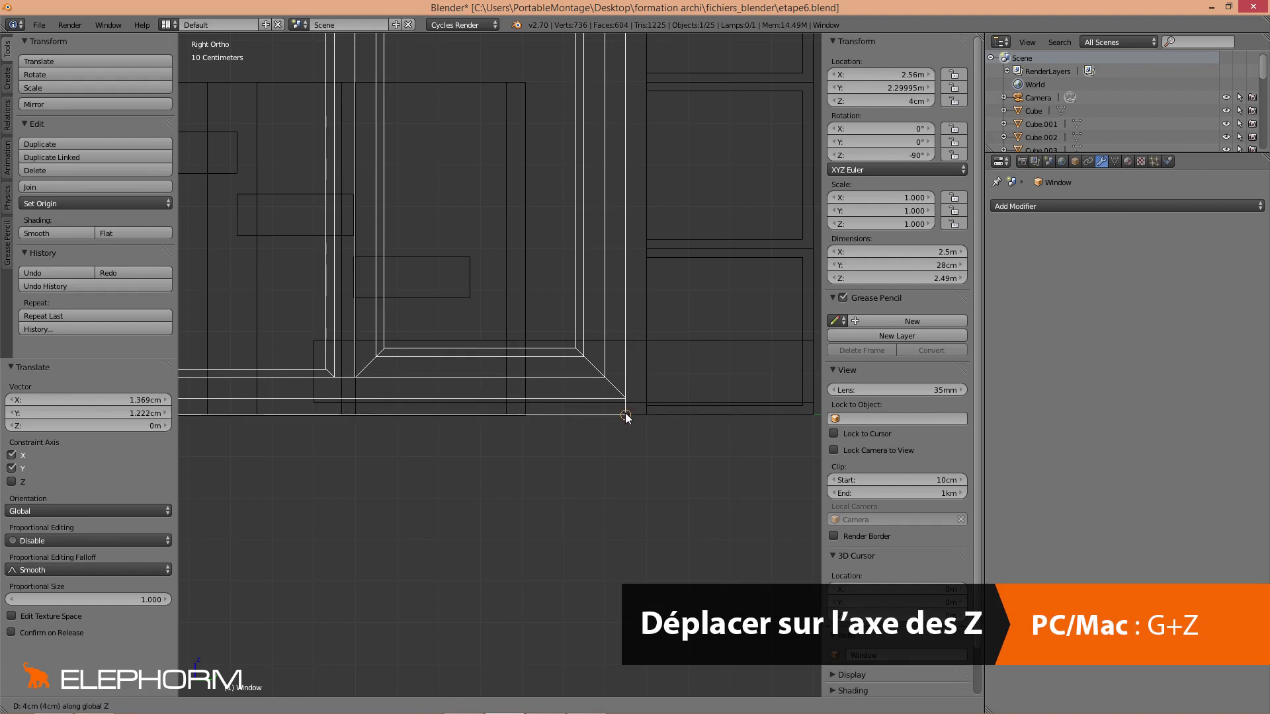
{"action": "left_click", "coordinate": [625, 416]}
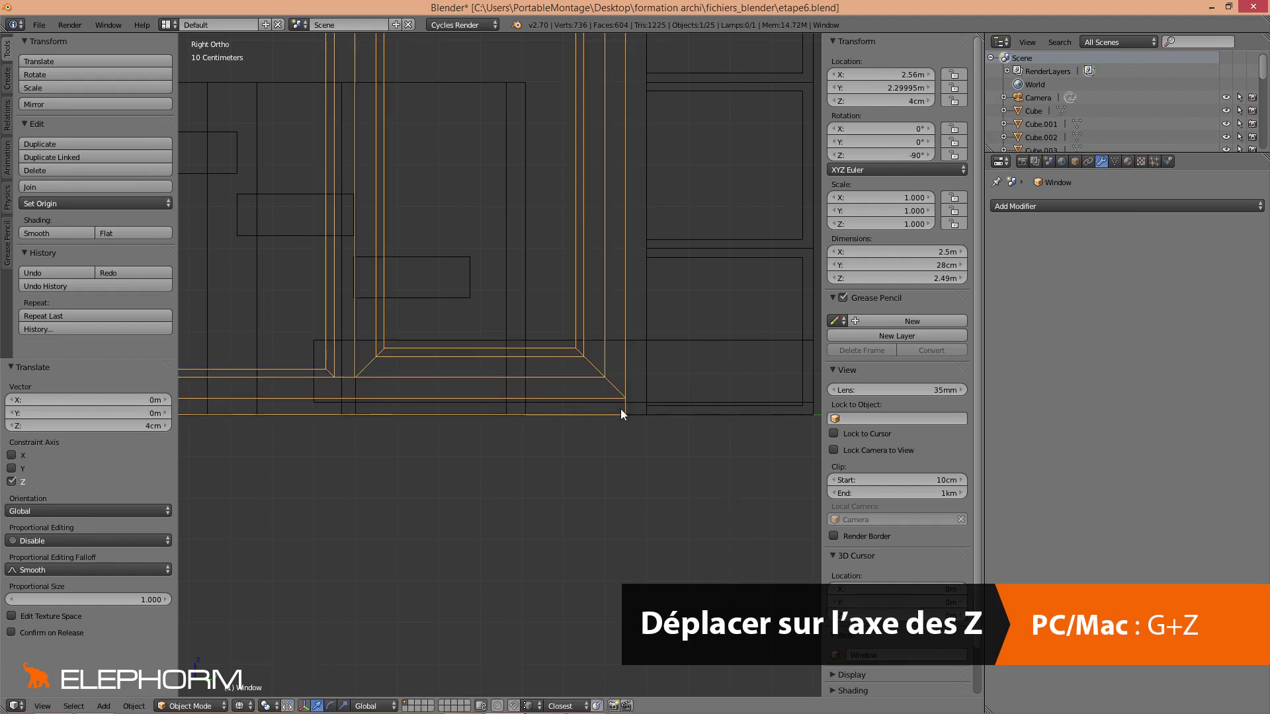
Inspect the placed window in solid display, checking its top edge against the wall opening.
{"action": "scroll", "coordinate": [615, 412], "scroll_direction": "down", "scroll_amount": 5}
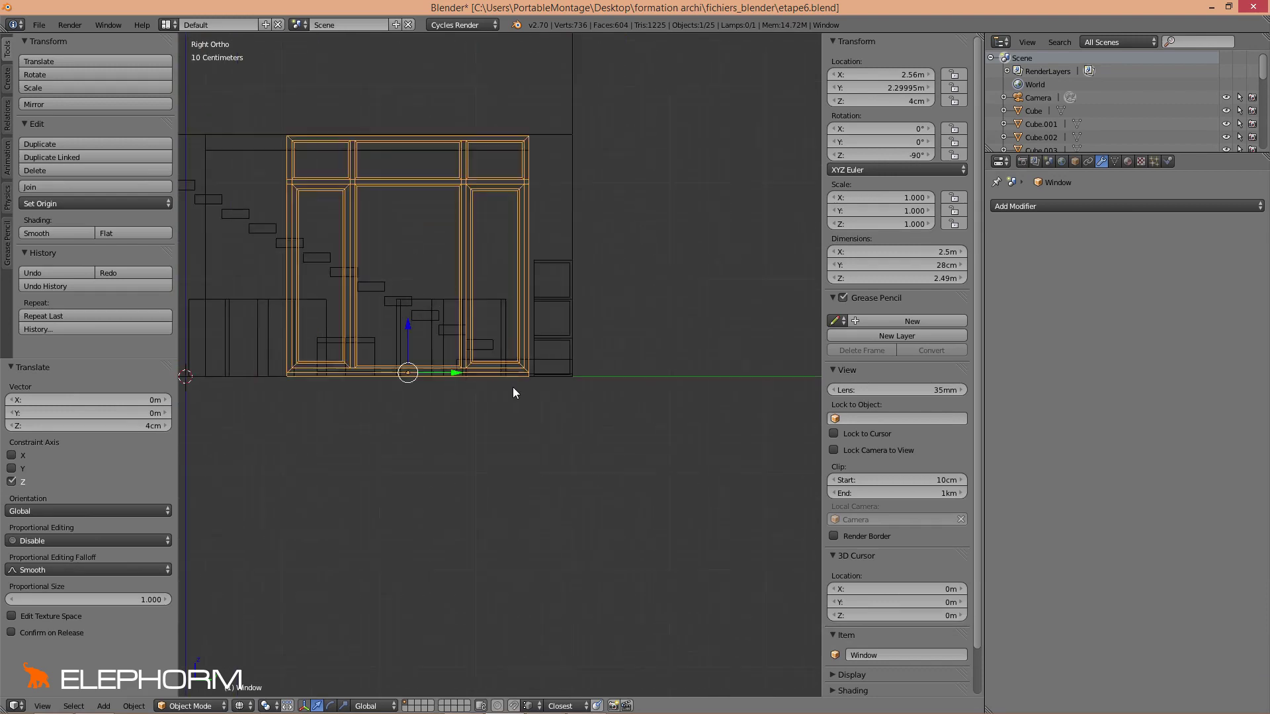
{"action": "scroll", "coordinate": [510, 375], "scroll_direction": "up", "scroll_amount": 3}
{"action": "mouse_move", "coordinate": [522, 376]}
{"action": "middle_mouse_down"}
{"action": "mouse_move", "coordinate": [544, 379]}
{"action": "mouse_move", "coordinate": [487, 392]}
{"action": "mouse_move", "coordinate": [517, 405]}
{"action": "mouse_move", "coordinate": [606, 384]}
{"action": "mouse_move", "coordinate": [608, 400]}
{"action": "mouse_move", "coordinate": [457, 360]}
{"action": "mouse_move", "coordinate": [494, 383]}
{"action": "mouse_move", "coordinate": [505, 361]}
{"action": "mouse_move", "coordinate": [488, 366]}
{"action": "mouse_move", "coordinate": [352, 190]}
{"action": "middle_mouse_up"}
{"action": "key", "text": "z"}
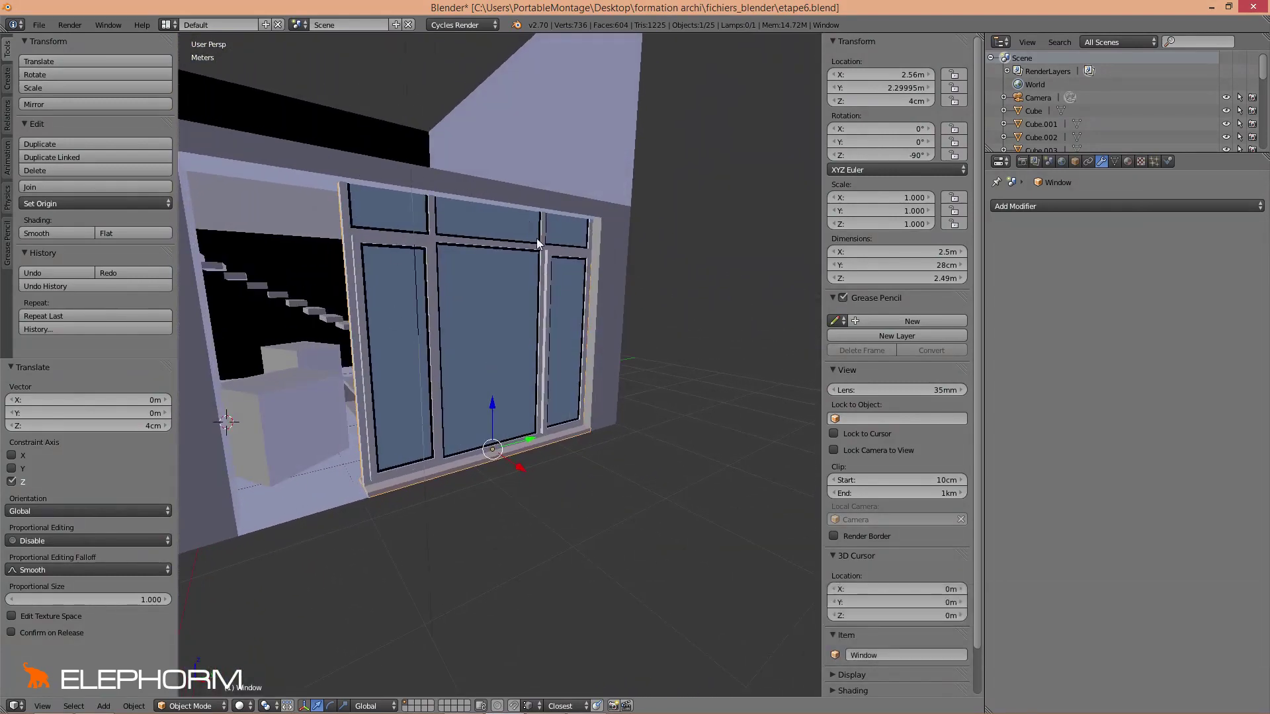
{"action": "middle_click_drag", "start_coordinate": [537, 241], "coordinate": [518, 309]}
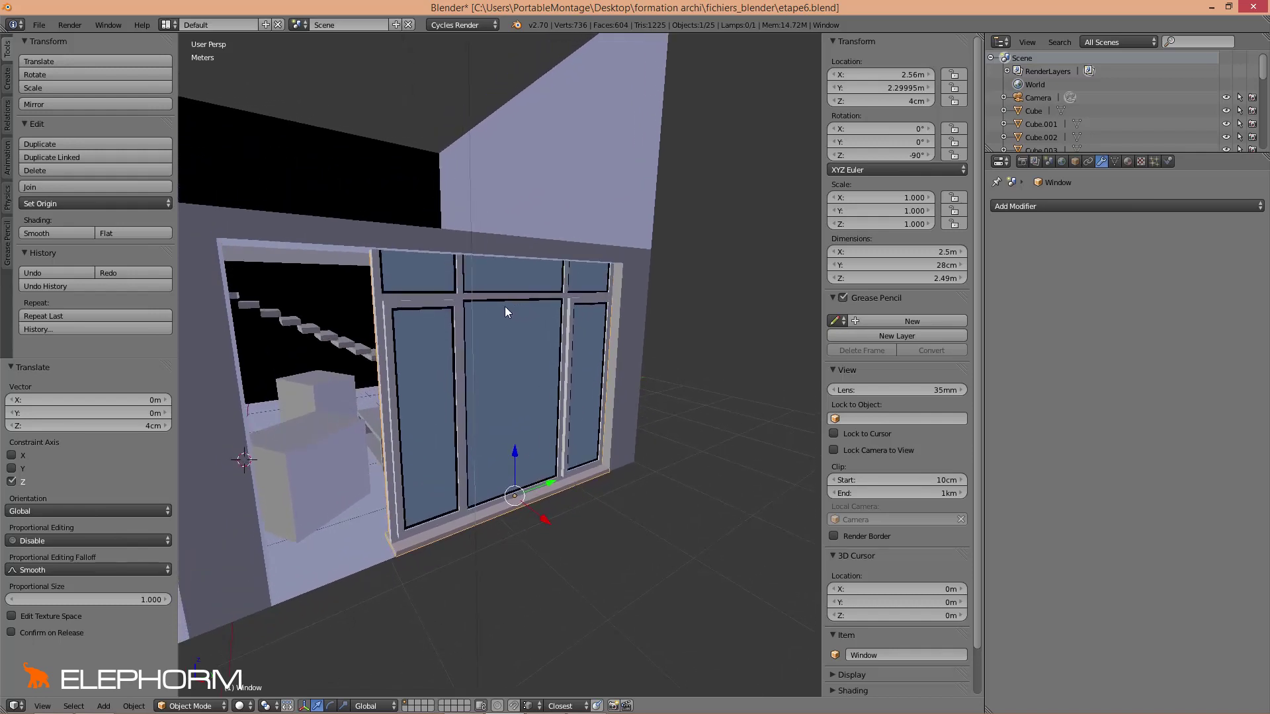
Enter Edit Mode on the window in wireframe display and box-select all the vertices of its upper part.
{"action": "key", "text": "Tab"}
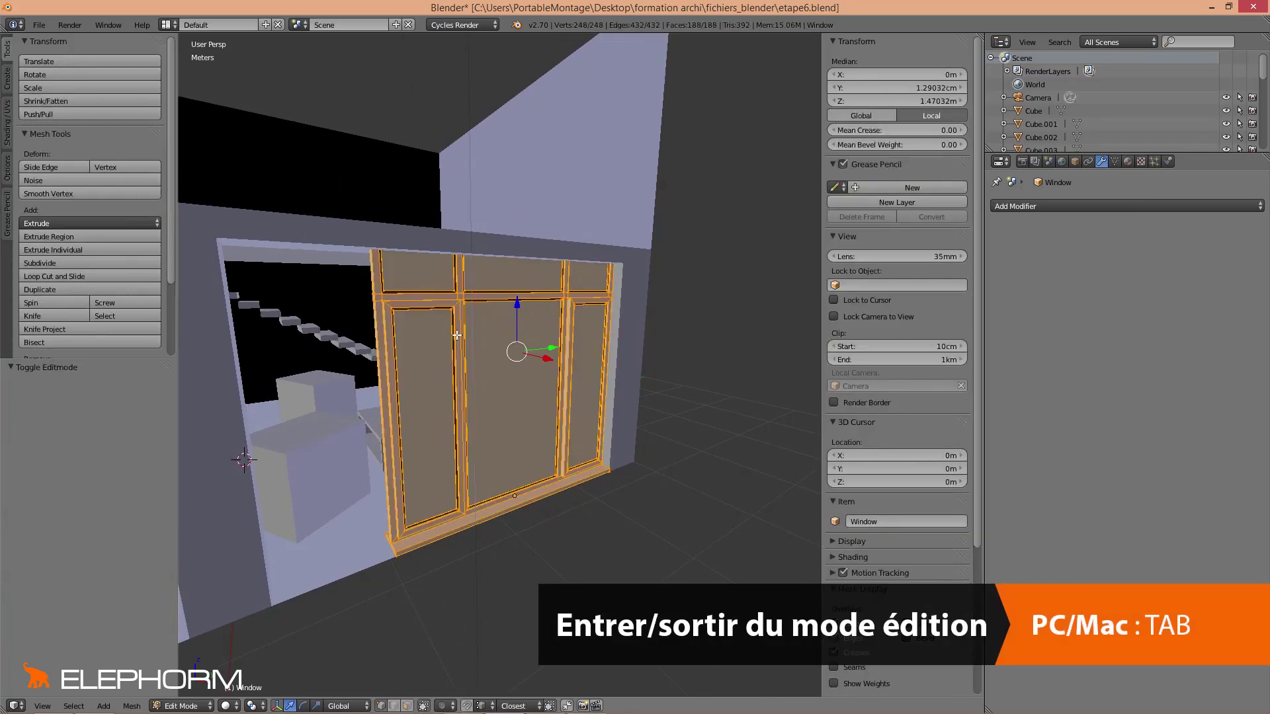
{"action": "middle_click_drag", "start_coordinate": [426, 353], "coordinate": [457, 418]}
{"action": "scroll", "coordinate": [368, 393], "scroll_direction": "up", "scroll_amount": 4}
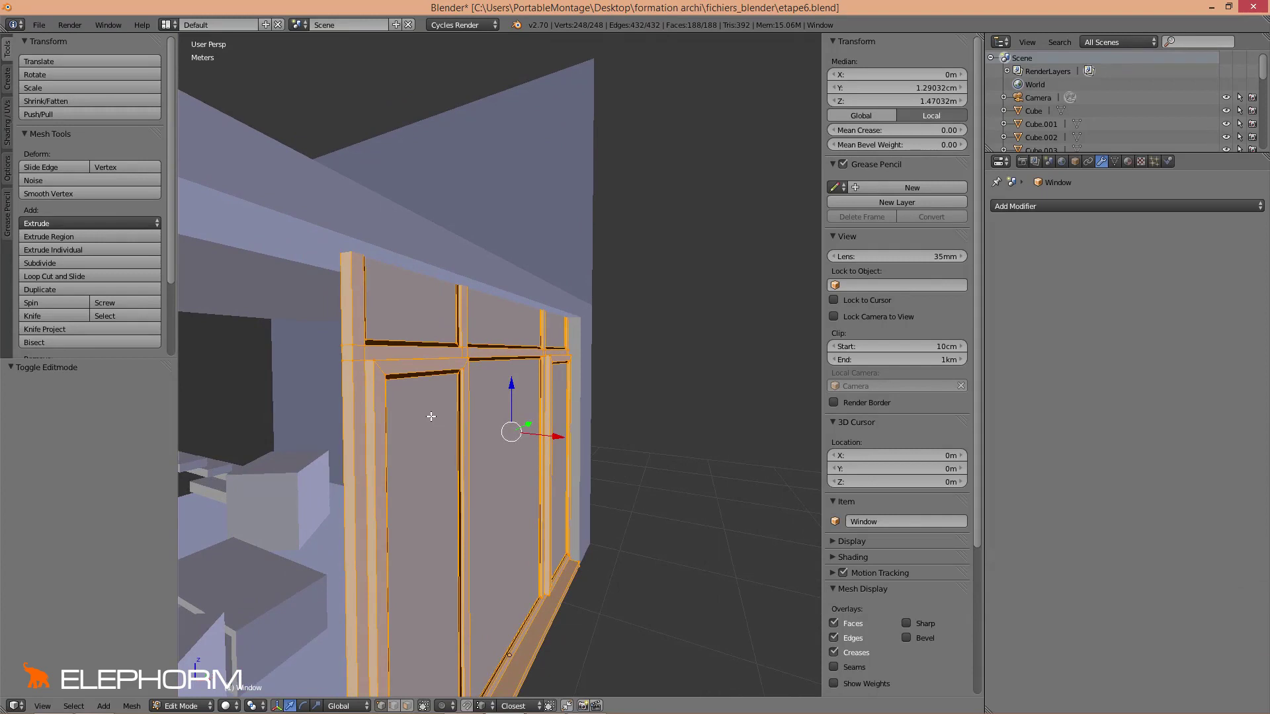
{"action": "key", "text": "z"}
{"action": "right_click", "coordinate": [372, 374]}
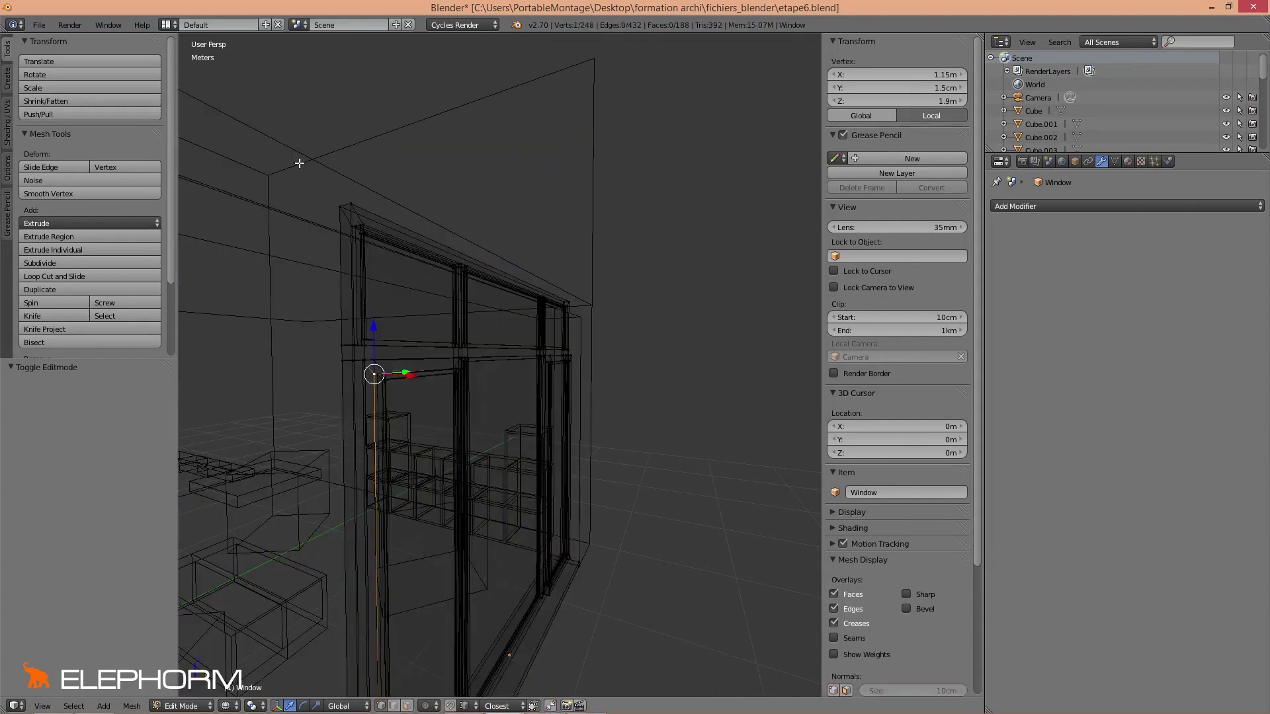
{"action": "key", "text": "b"}
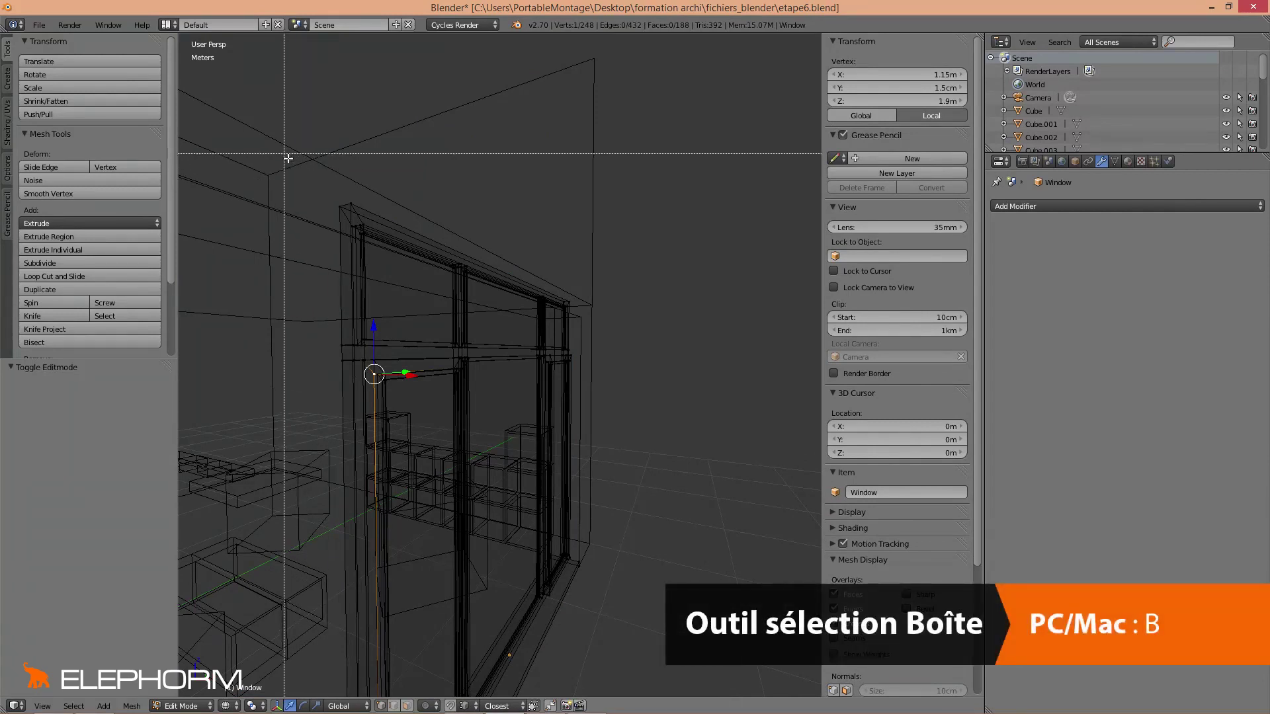
{"action": "left_click_drag", "start_coordinate": [283, 153], "coordinate": [625, 416]}
{"action": "middle_click_drag", "start_coordinate": [625, 415], "coordinate": [545, 388]}
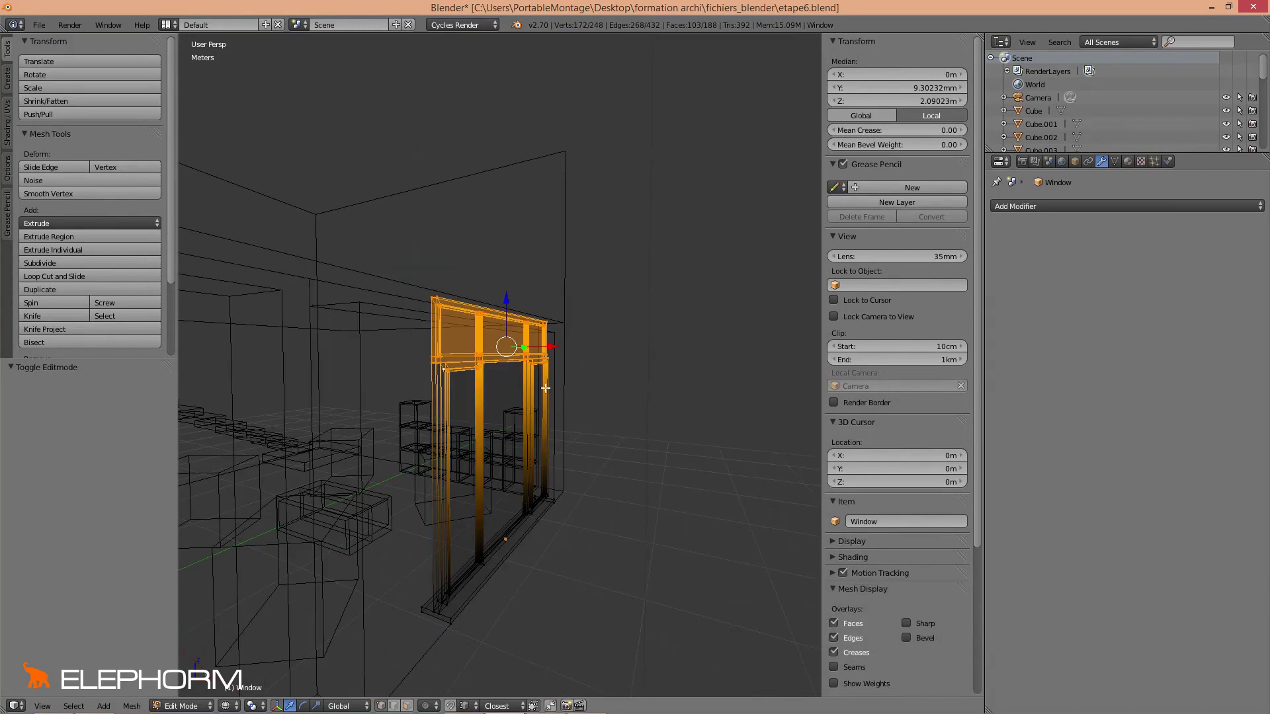
Lower the window's selected upper vertices by about 19.9 cm along Z and show the result in solid display.
{"action": "key", "text": "g"}
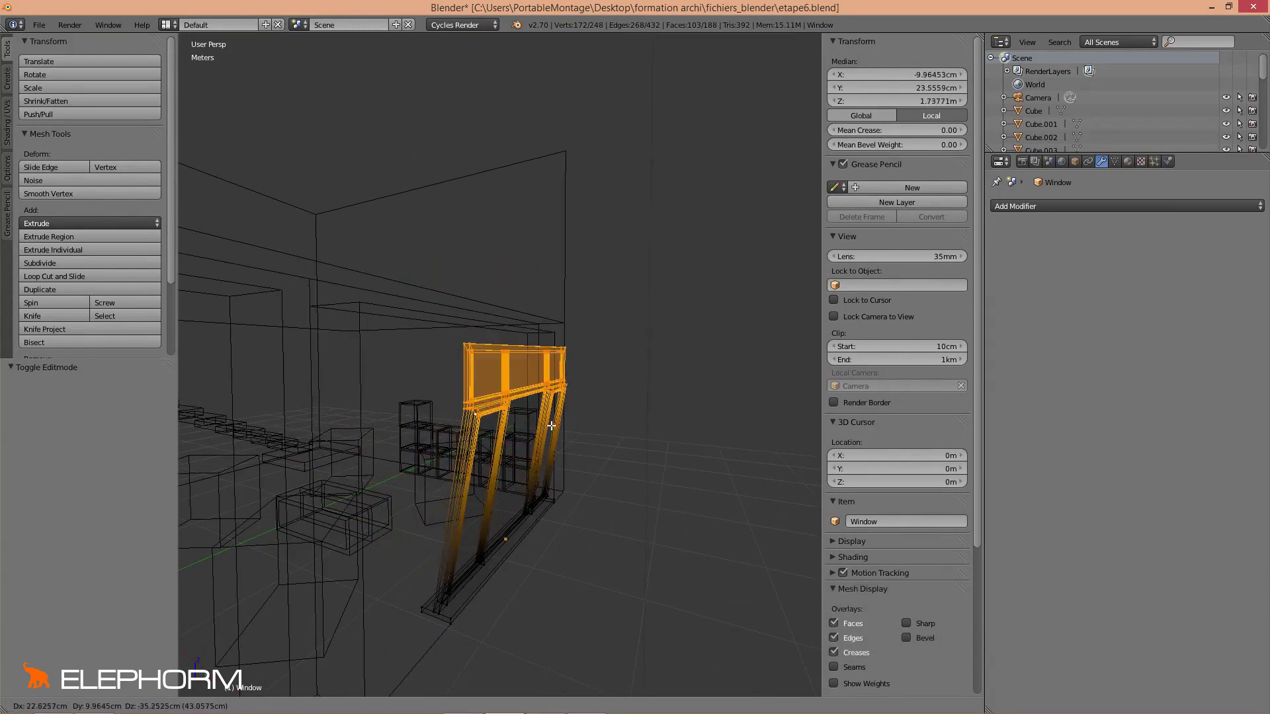
{"action": "right_click", "coordinate": [490, 383]}
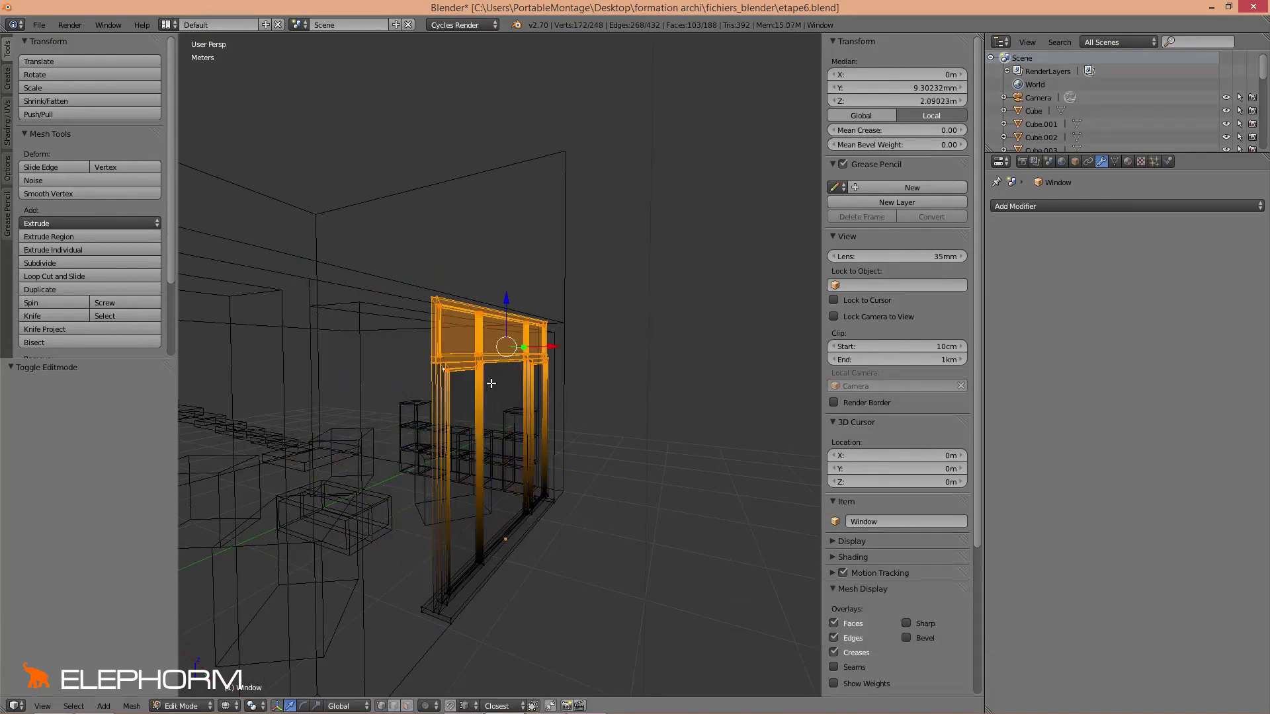
{"action": "middle_click_drag", "start_coordinate": [490, 383], "coordinate": [527, 419]}
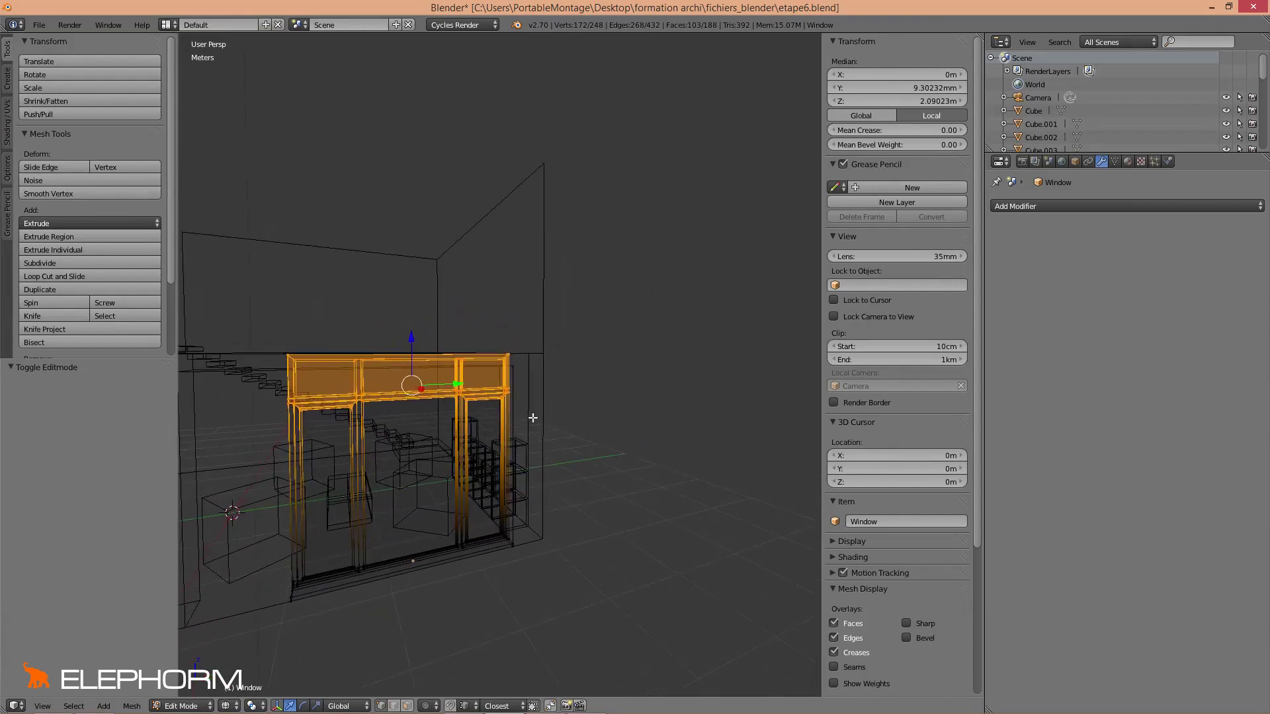
{"action": "scroll", "coordinate": [523, 413], "scroll_direction": "up", "scroll_amount": 3}
{"action": "scroll", "coordinate": [518, 405], "scroll_direction": "up", "scroll_amount": 3}
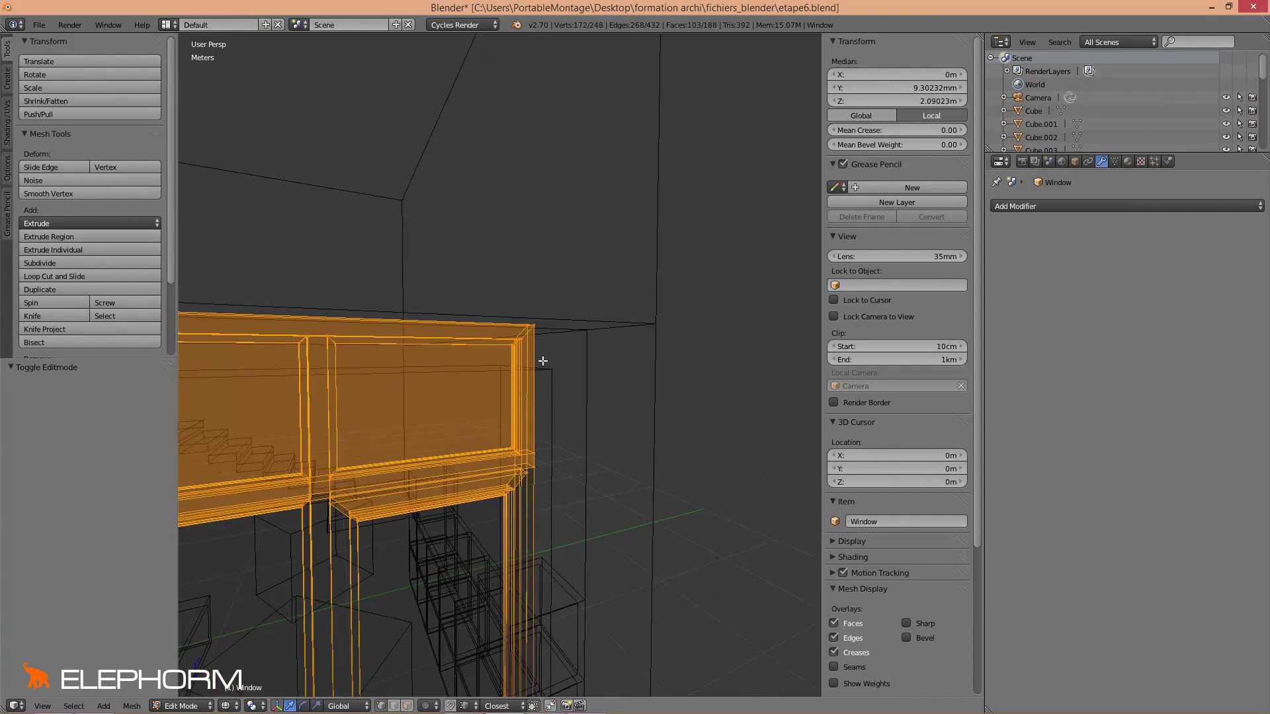
{"action": "key", "text": "g"}
{"action": "key", "text": "z"}
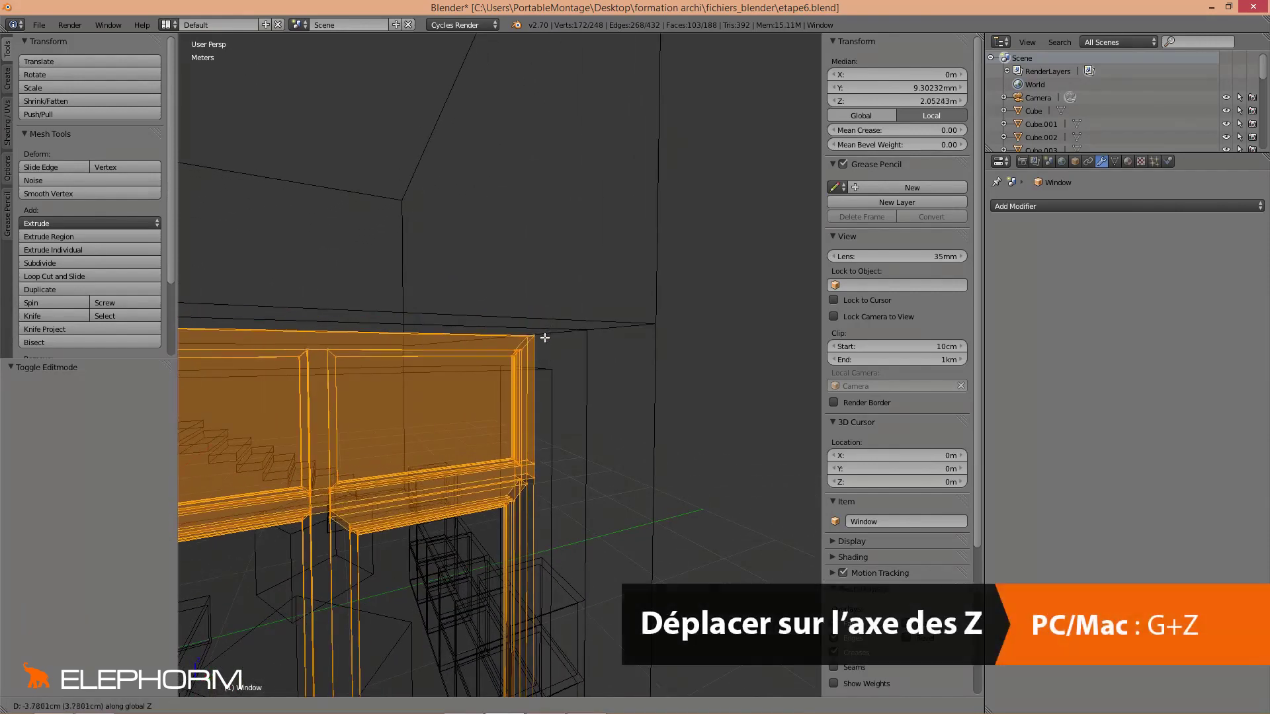
{"action": "left_click", "coordinate": [535, 411]}
{"action": "key", "text": "z"}
{"action": "scroll", "coordinate": [534, 410], "scroll_direction": "up", "scroll_amount": 2}
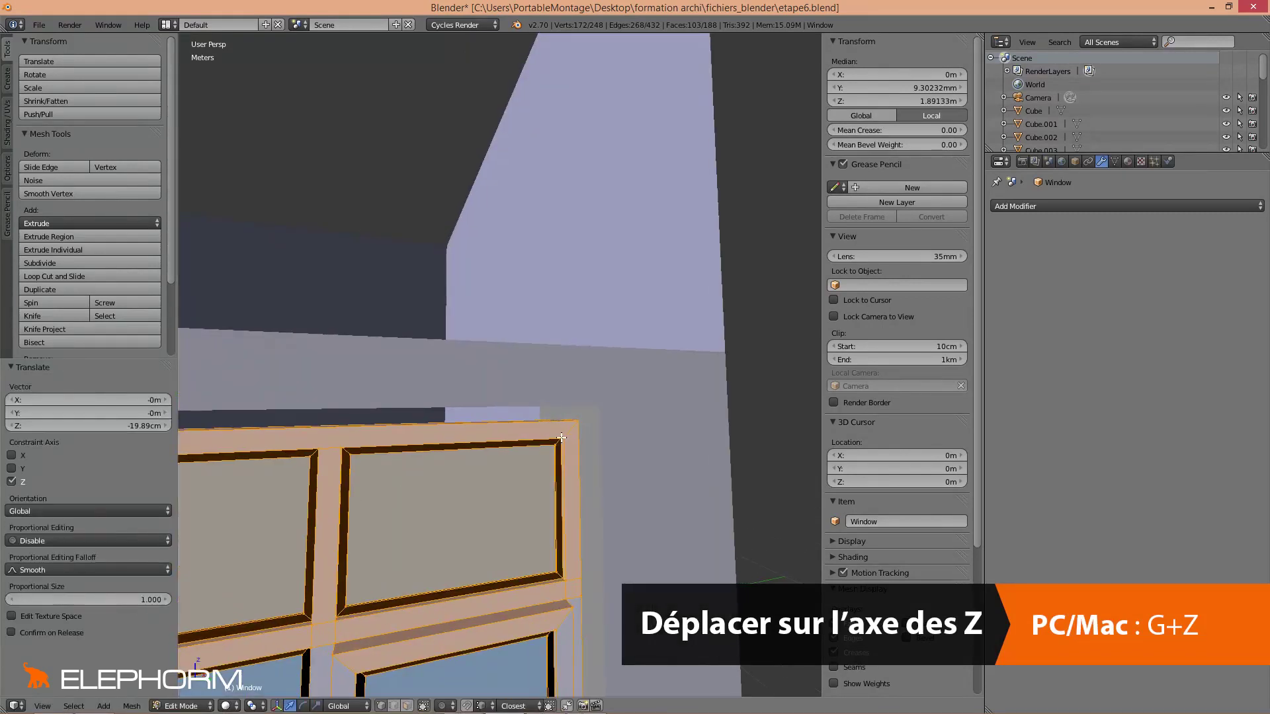
Raise the window's upper vertices about 4.88 cm along Z, snapping to the wall opening's top corner, and leave Edit Mode.
{"action": "middle_click_drag", "start_coordinate": [561, 438], "coordinate": [688, 618]}
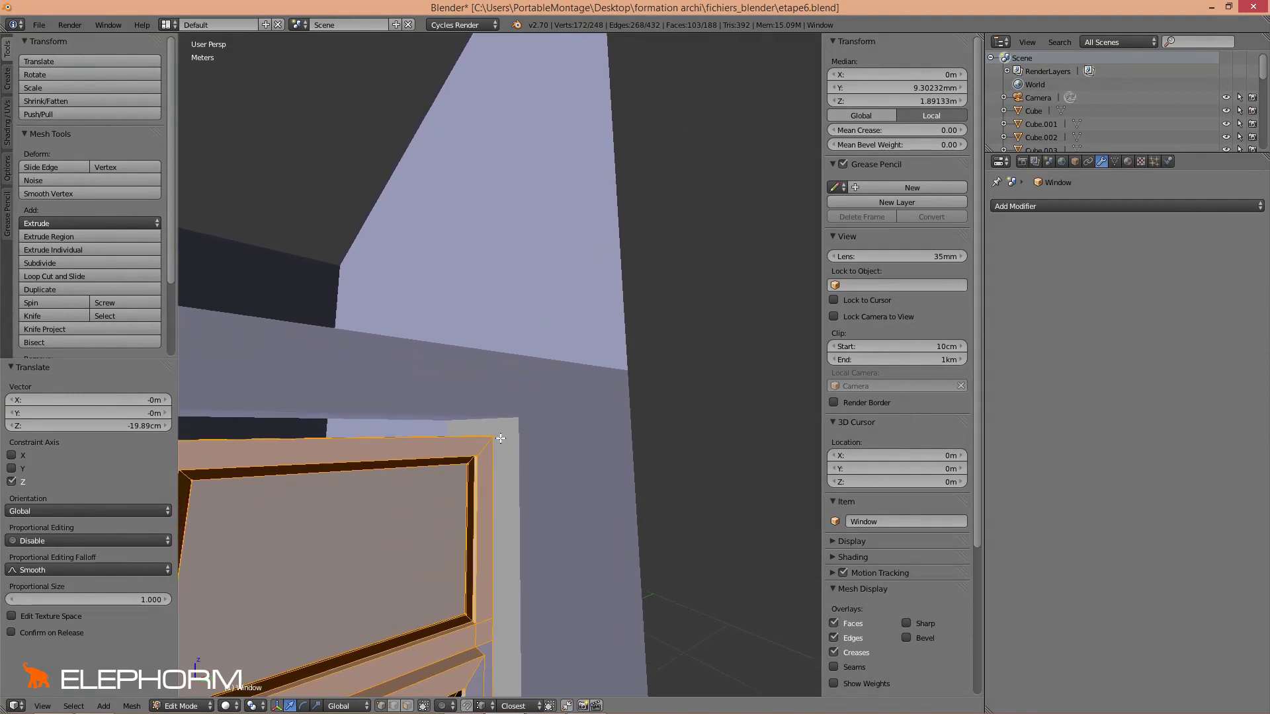
{"action": "key", "text": "g"}
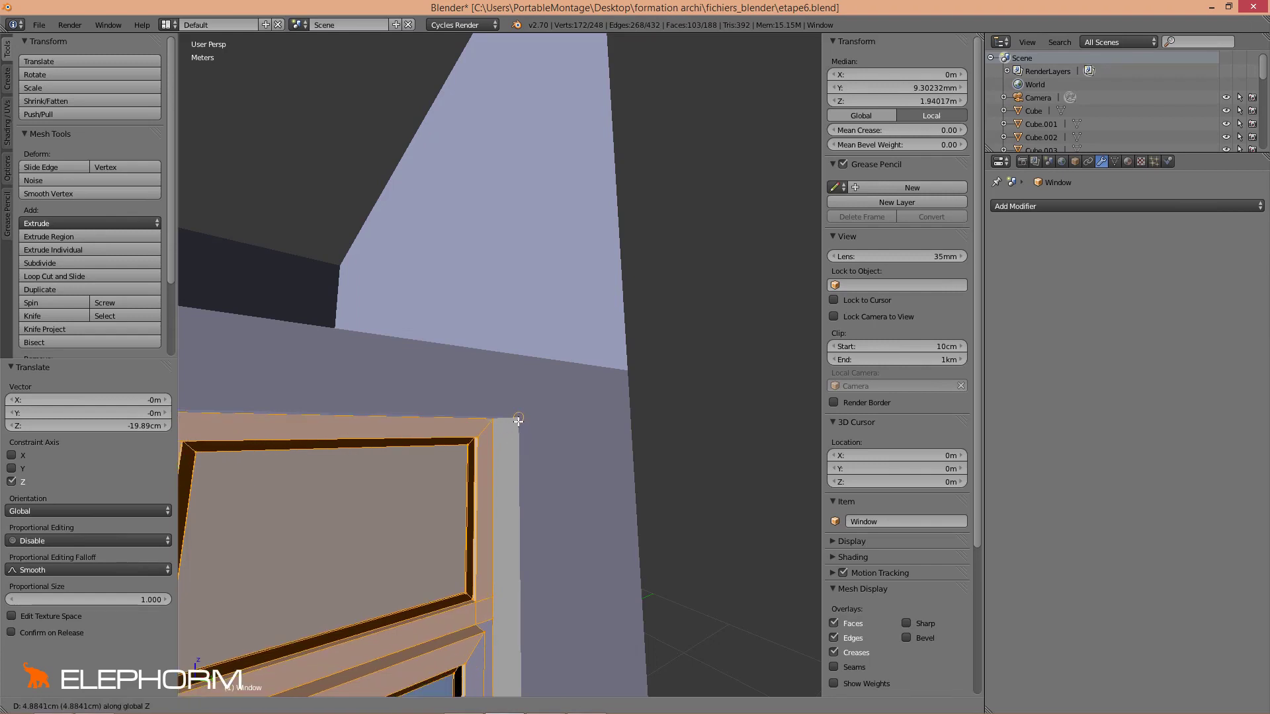
{"action": "left_click", "coordinate": [517, 420]}
{"action": "scroll", "coordinate": [463, 442], "scroll_direction": "down", "scroll_amount": 4}
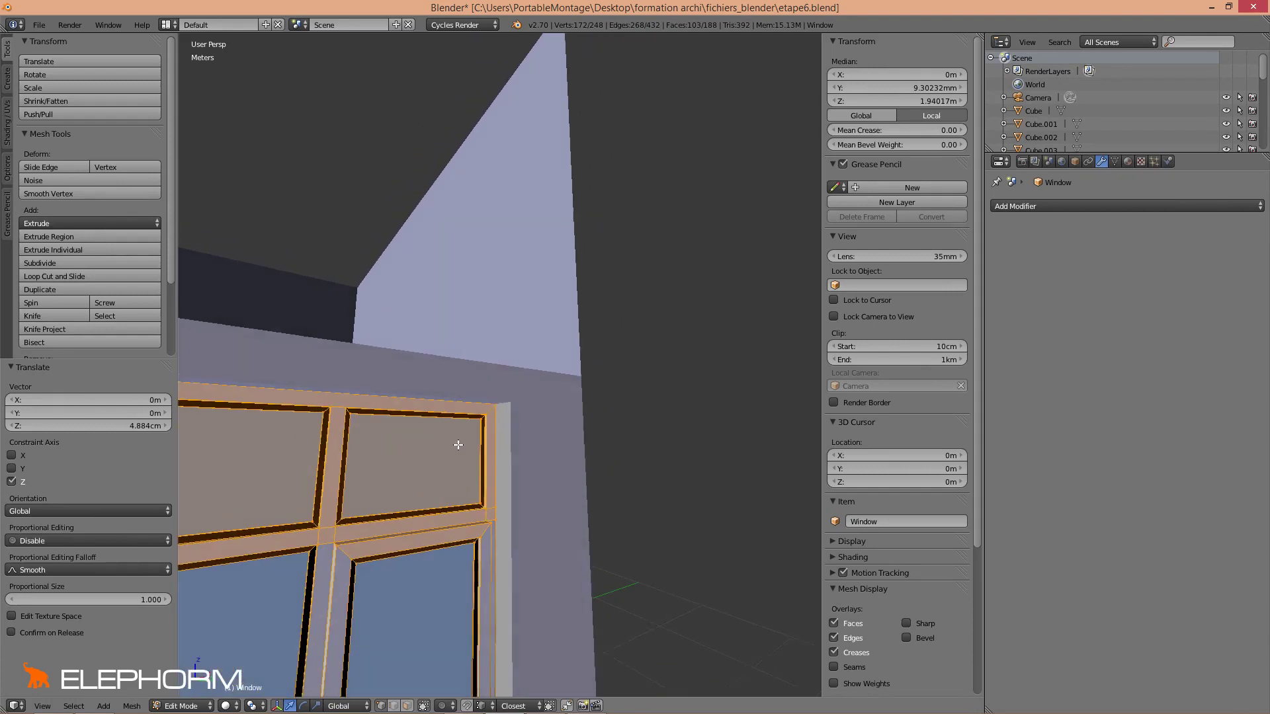
{"action": "scroll", "coordinate": [458, 445], "scroll_direction": "down", "scroll_amount": 4}
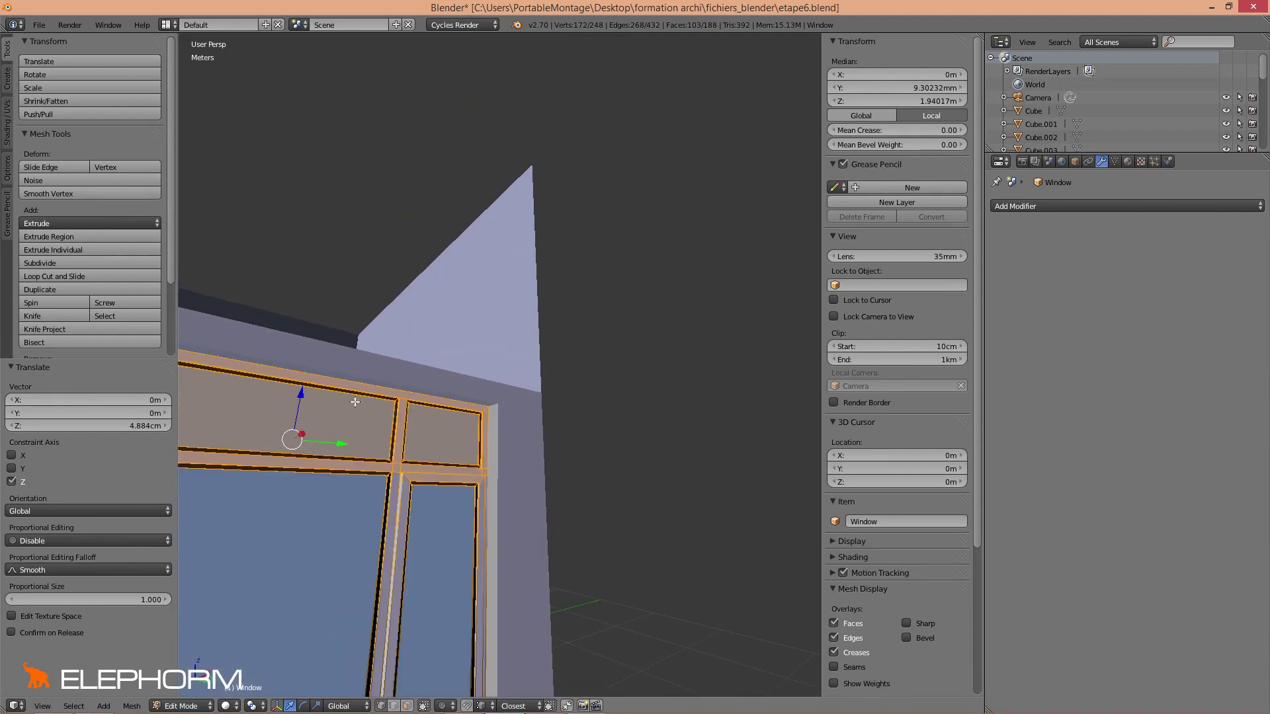
{"action": "scroll", "coordinate": [356, 401], "scroll_direction": "down", "scroll_amount": 8}
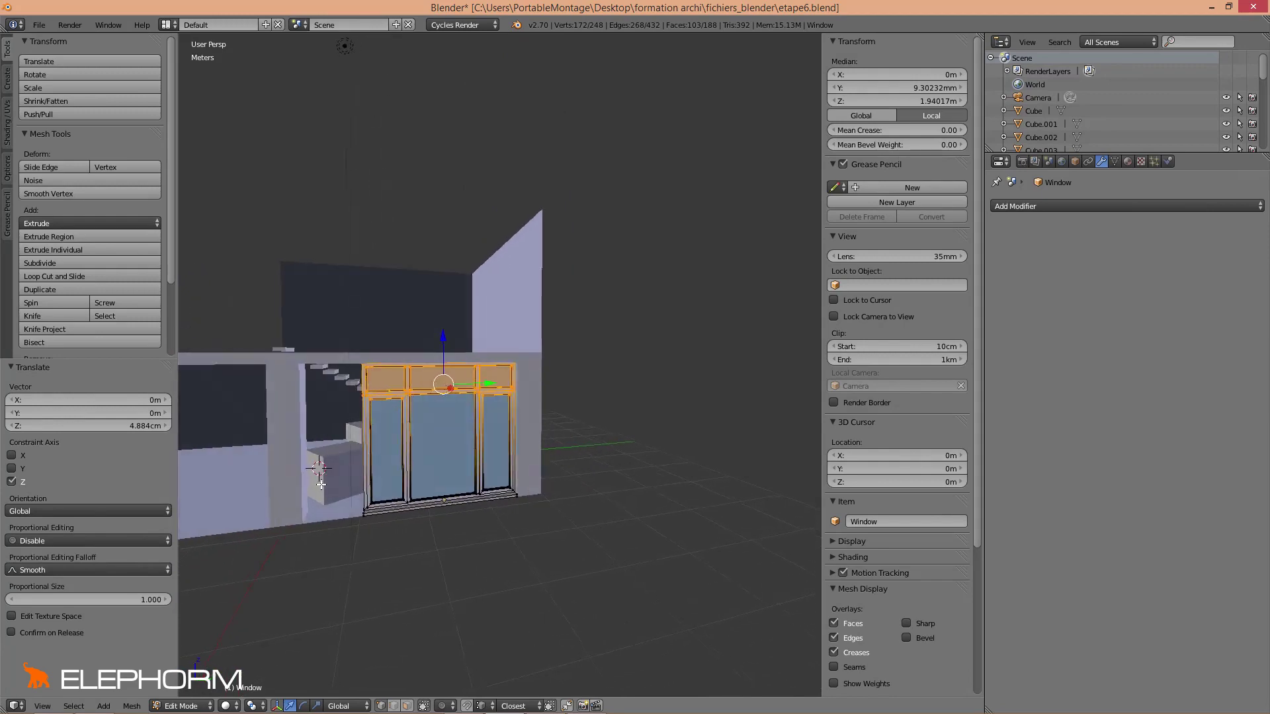
{"action": "key", "text": "KP_Decimal"}
{"action": "key", "text": "Tab"}
In top-view wireframe display, enter Edit Mode on the window and box-select all vertices of the end nearest the cross wall.
{"action": "key", "text": "KP_7"}
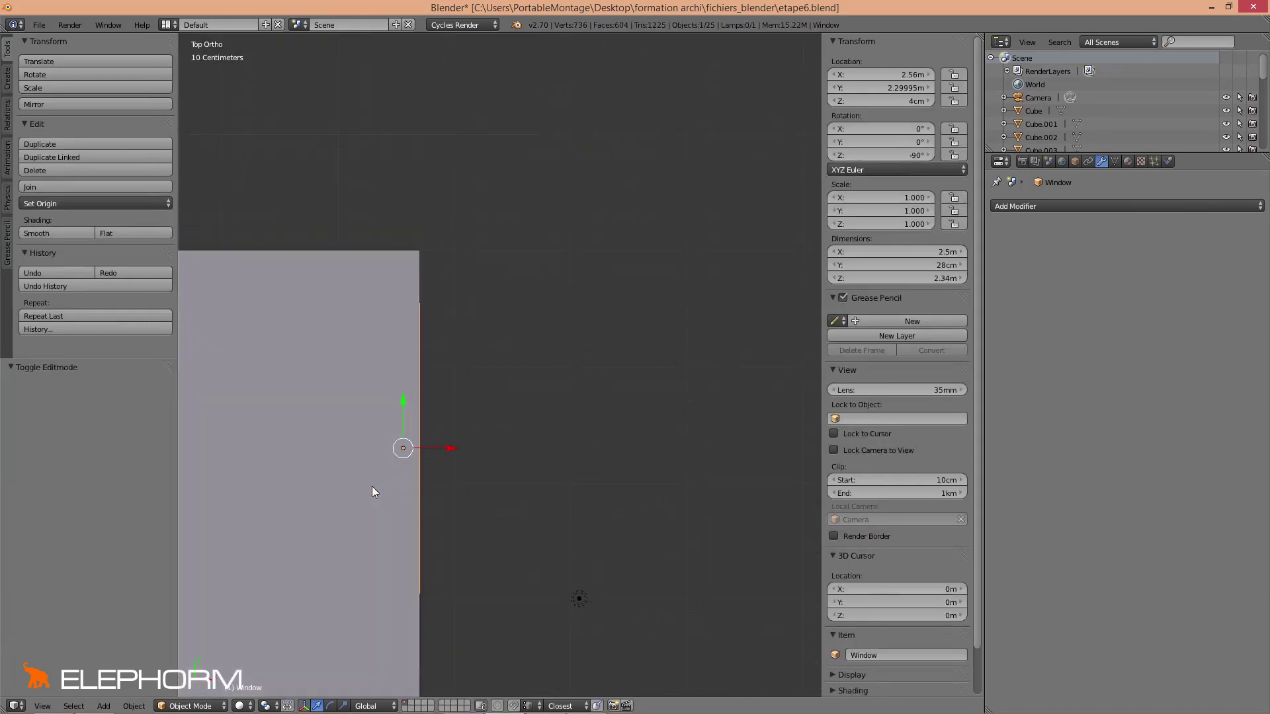
{"action": "scroll", "coordinate": [377, 490], "scroll_direction": "down", "scroll_amount": 6}
{"action": "middle_click_drag", "start_coordinate": [469, 520], "coordinate": [390, 469]}
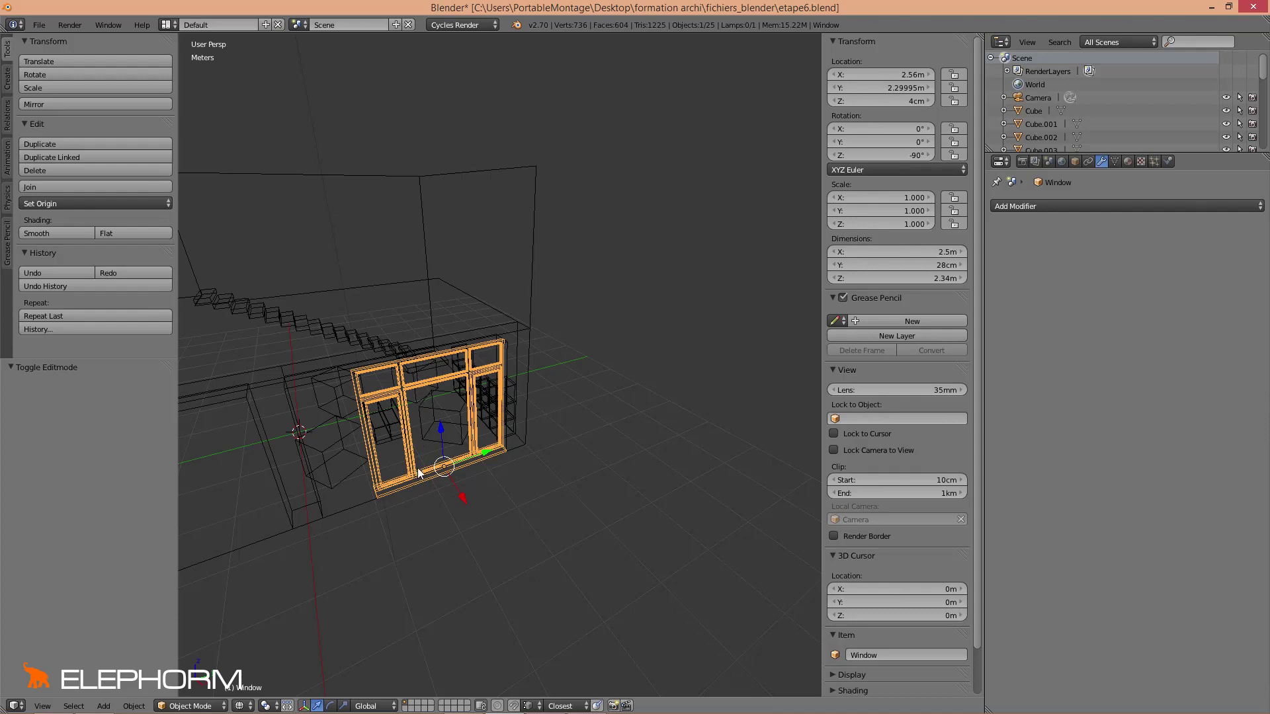
{"action": "key", "text": "KP_7"}
{"action": "scroll", "coordinate": [436, 443], "scroll_direction": "up", "scroll_amount": 3}
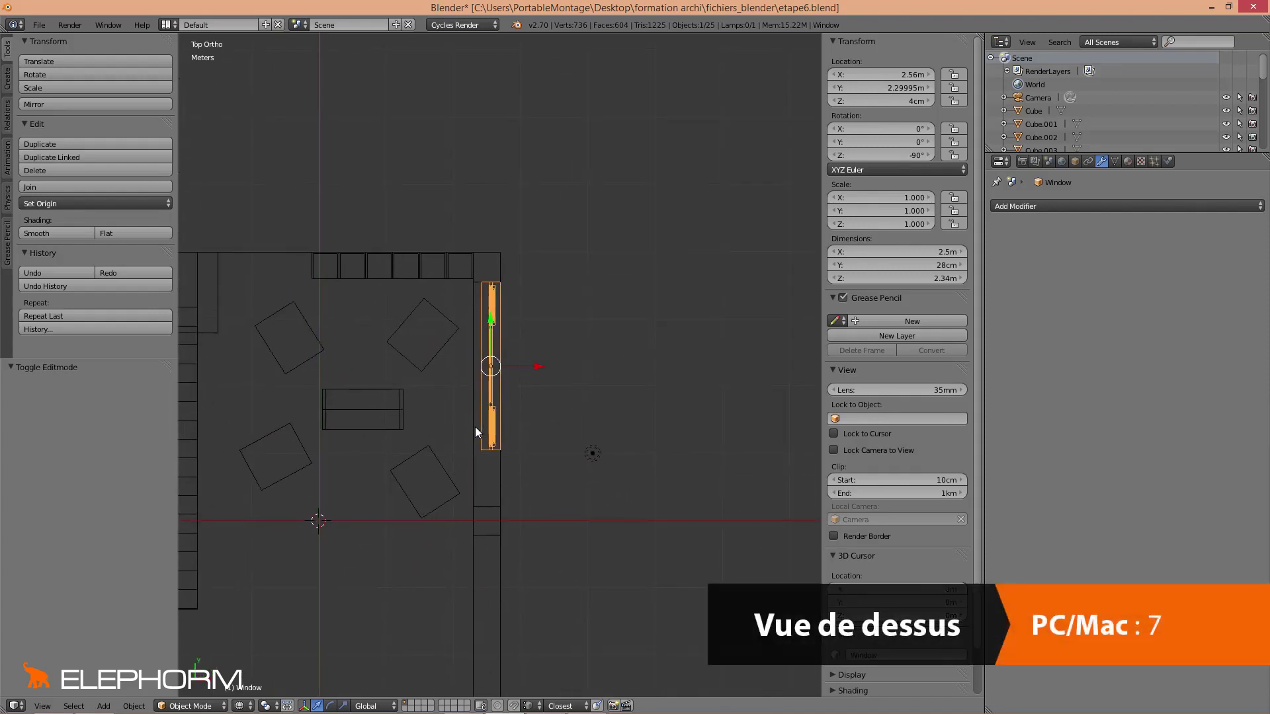
{"action": "key", "text": "Tab"}
{"action": "key", "text": "b"}
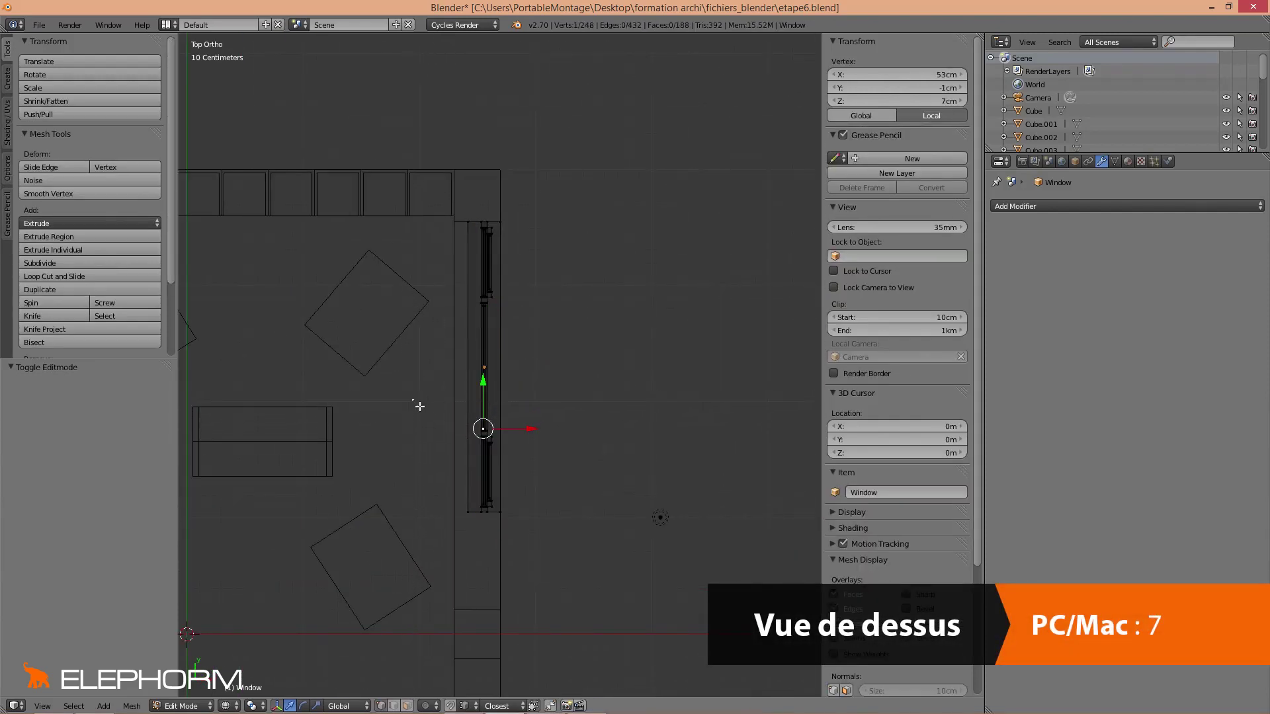
{"action": "left_click_drag", "start_coordinate": [414, 400], "coordinate": [581, 616]}
{"action": "middle_click_drag", "start_coordinate": [581, 616], "coordinate": [479, 471]}
{"action": "key", "text": "KP_7"}
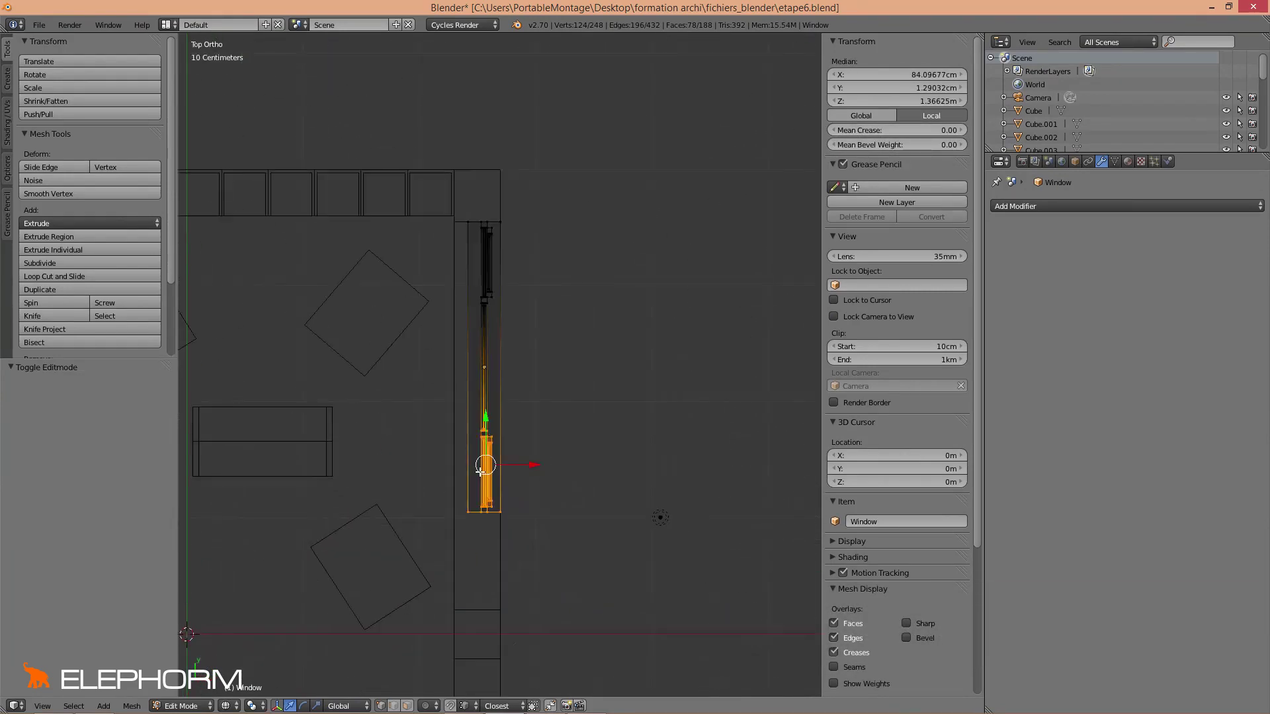
Widen the window by moving the selected end about 56.9 cm along negative Y, check it in solid display and leave Edit Mode.
{"action": "key", "text": "g"}
{"action": "key", "text": "y"}
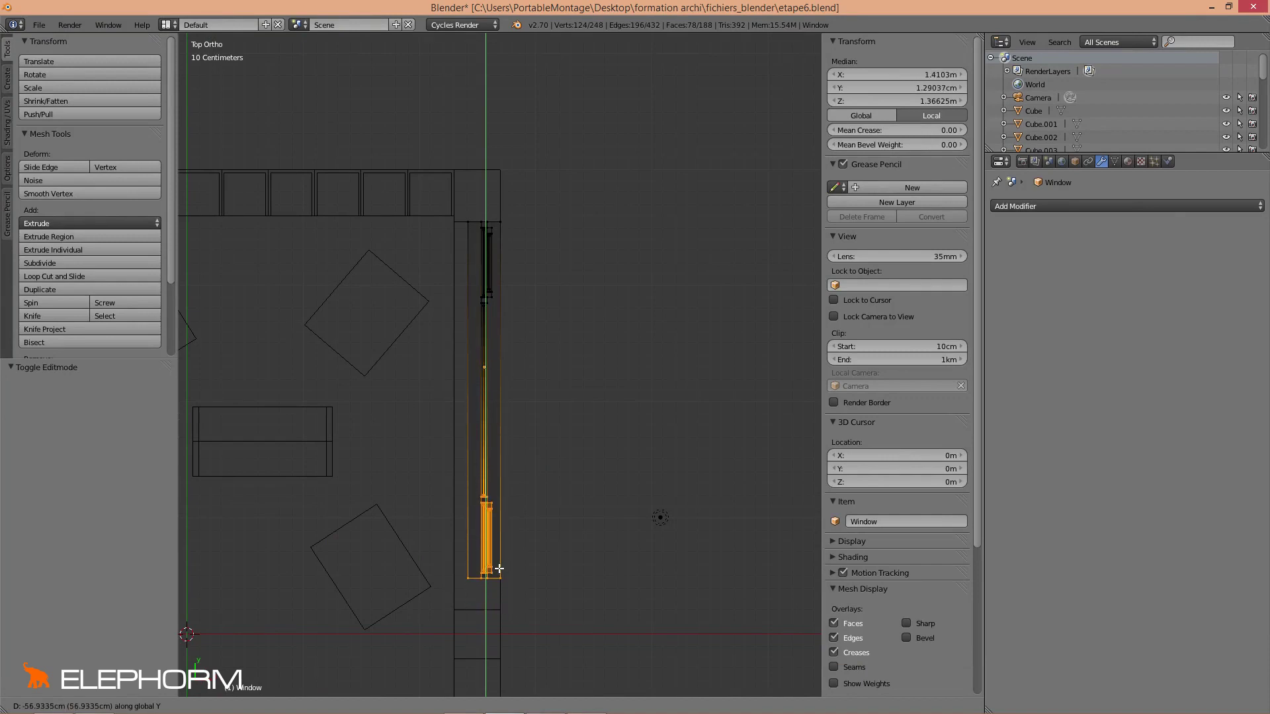
{"action": "left_click", "coordinate": [498, 569]}
{"action": "mouse_move", "coordinate": [499, 569]}
{"action": "middle_mouse_down"}
{"action": "mouse_move", "coordinate": [450, 551]}
{"action": "mouse_move", "coordinate": [419, 505]}
{"action": "mouse_move", "coordinate": [413, 469]}
{"action": "mouse_move", "coordinate": [468, 486]}
{"action": "mouse_move", "coordinate": [489, 471]}
{"action": "mouse_move", "coordinate": [451, 470]}
{"action": "middle_mouse_up"}
{"action": "key", "text": "z"}
{"action": "scroll", "coordinate": [376, 477], "scroll_direction": "up", "scroll_amount": 2}
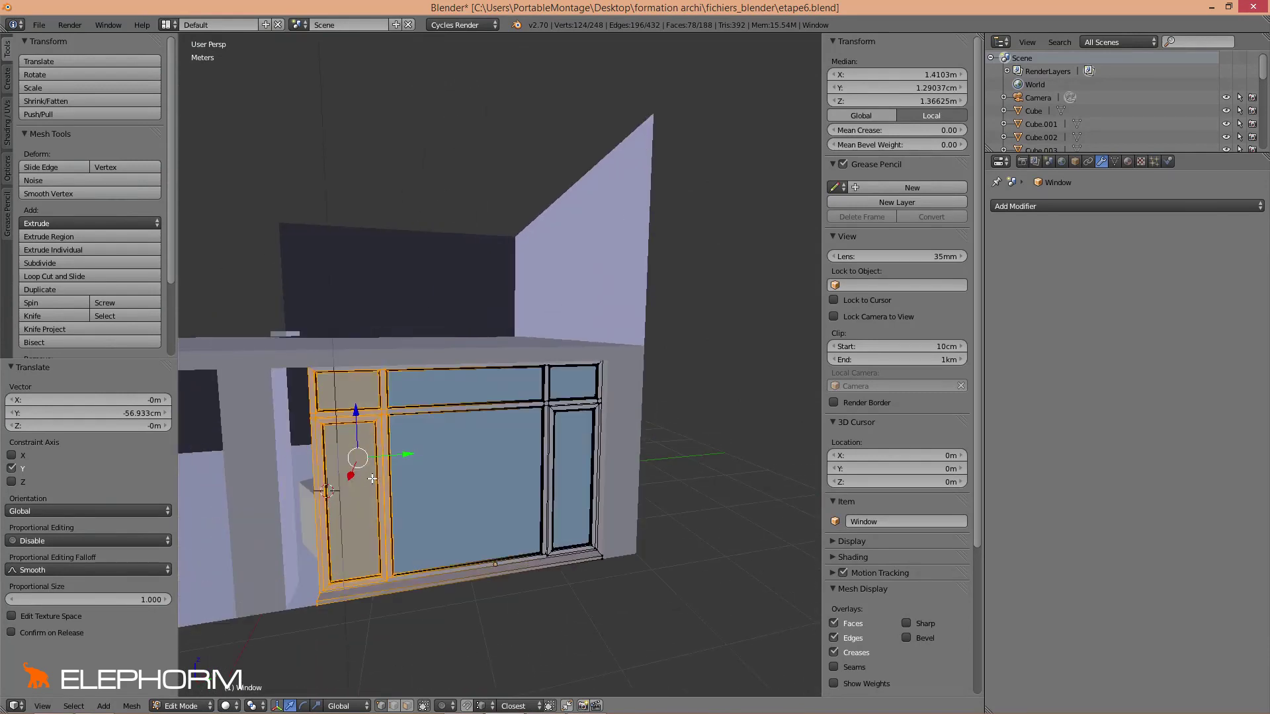
{"action": "key", "text": "Tab"}
Select the house object "piece" and enter Edit Mode on it in top-view wireframe display.
{"action": "scroll", "coordinate": [354, 492], "scroll_direction": "down", "scroll_amount": 4}
{"action": "right_click", "coordinate": [359, 495]}
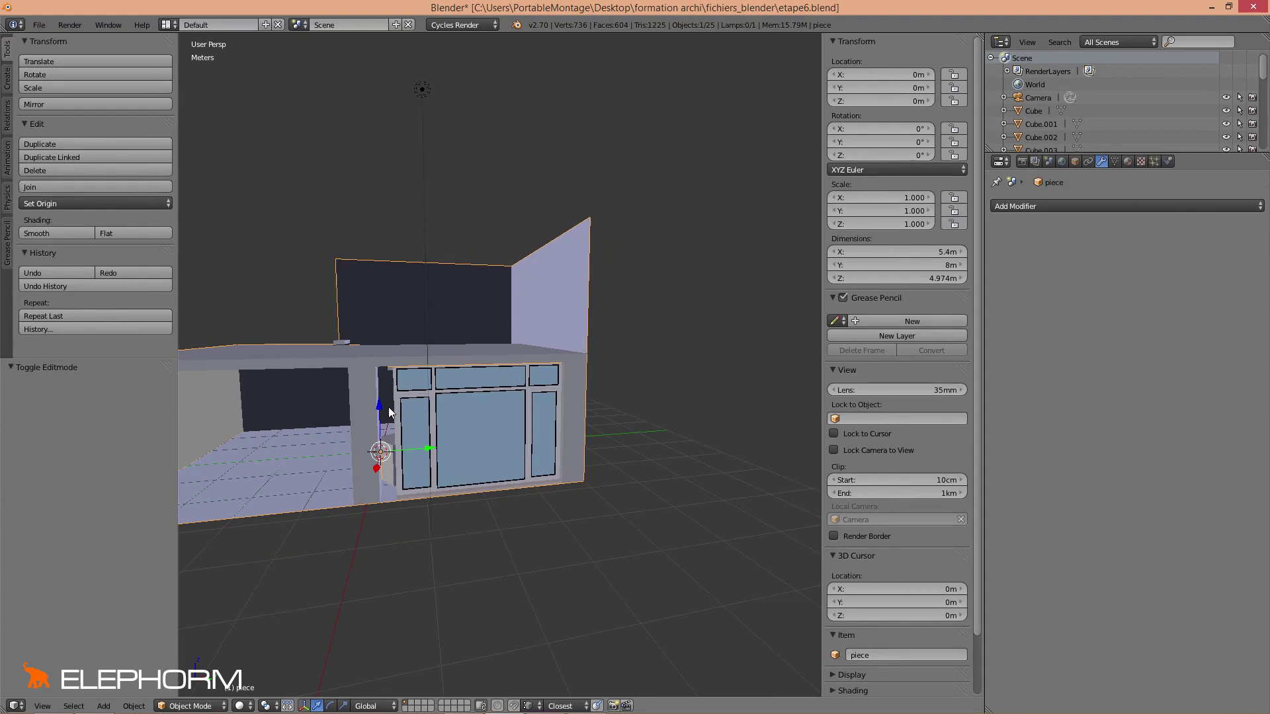
{"action": "key", "text": "KP_7"}
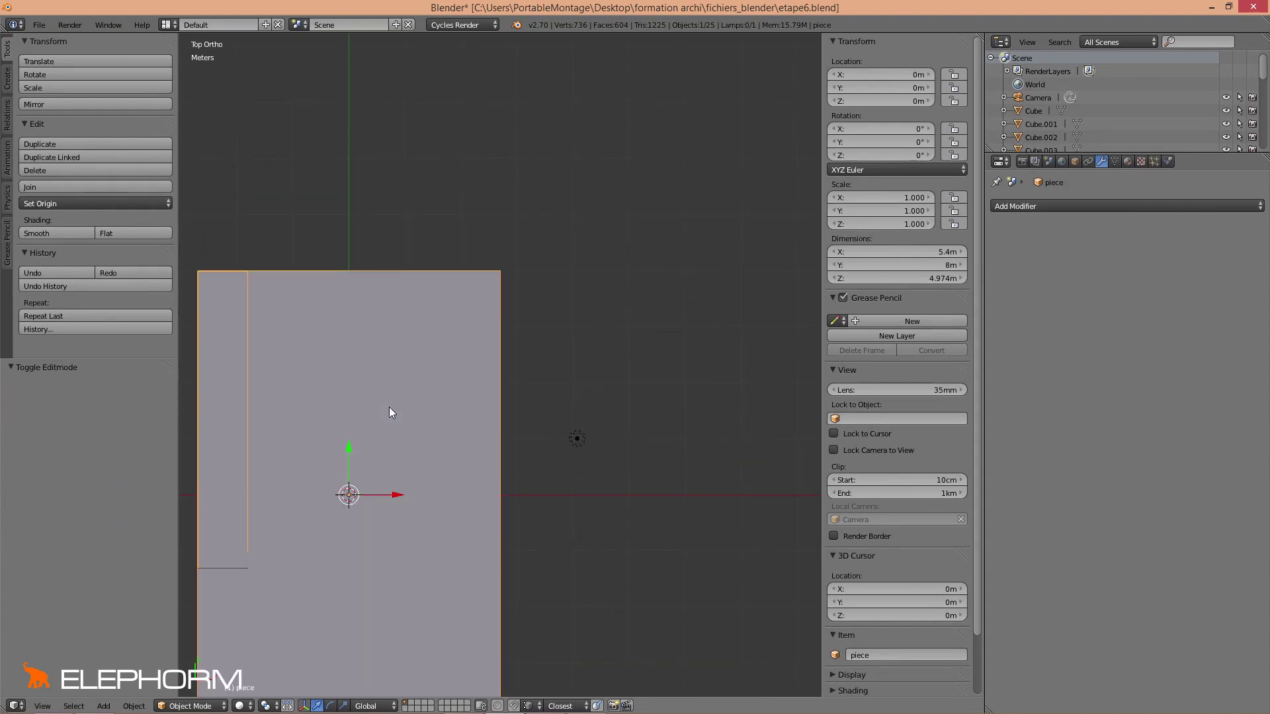
{"action": "scroll", "coordinate": [397, 513], "scroll_direction": "down", "scroll_amount": 3}
{"action": "middle_click_drag", "start_coordinate": [400, 539], "coordinate": [375, 426]}
{"action": "key", "text": "Tab"}
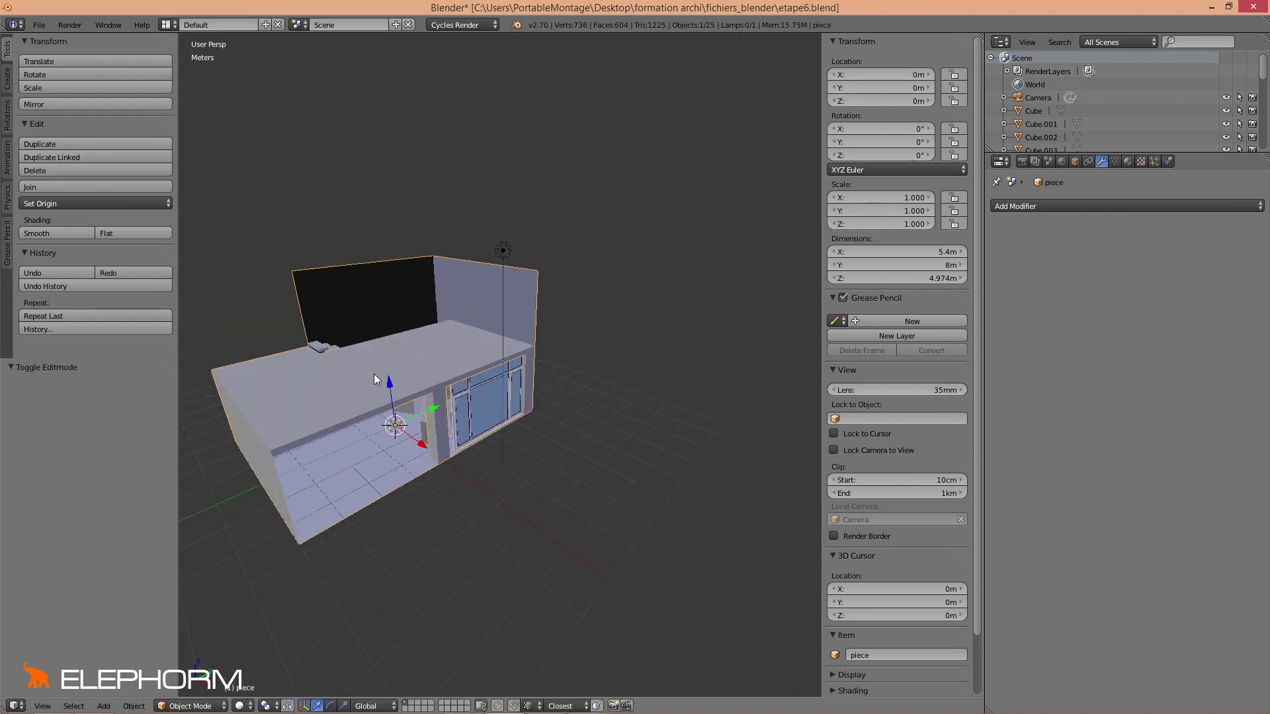
{"action": "key", "text": "KP_7"}
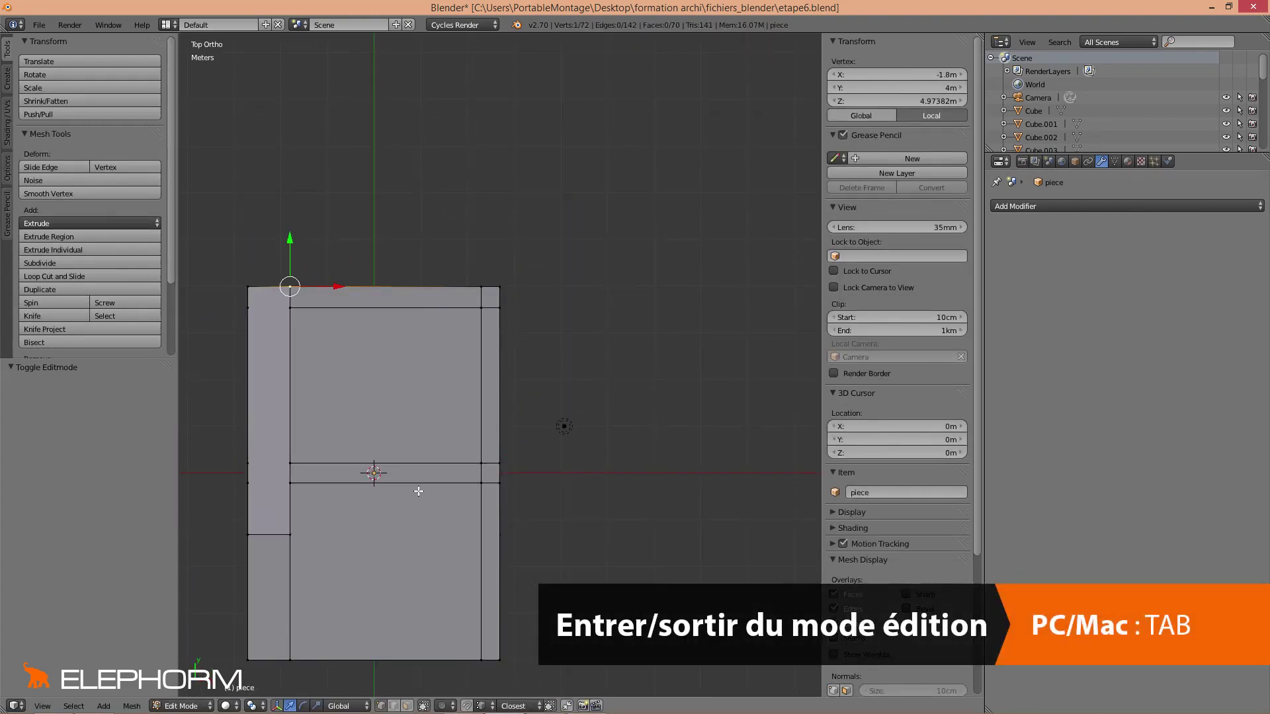
{"action": "key", "text": "z"}
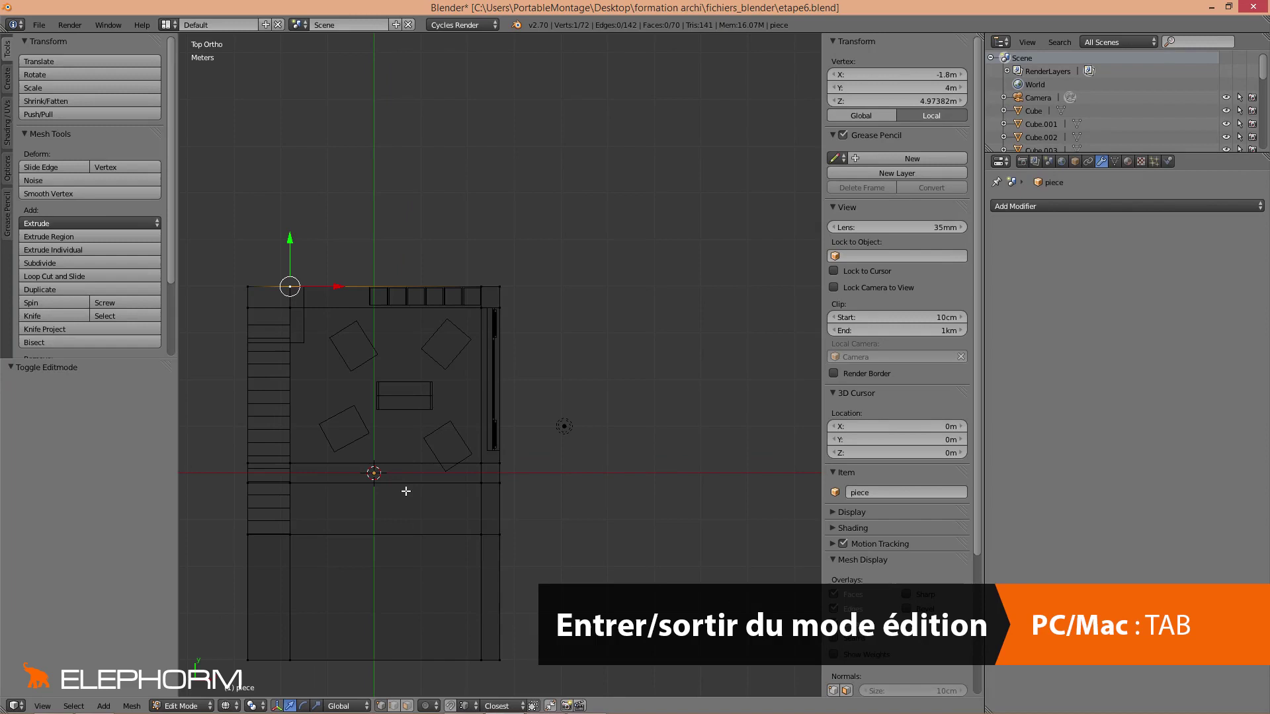
Box-select the vertices of the cross wall beside the window and turn off the edge length display.
{"action": "right_click", "coordinate": [501, 485]}
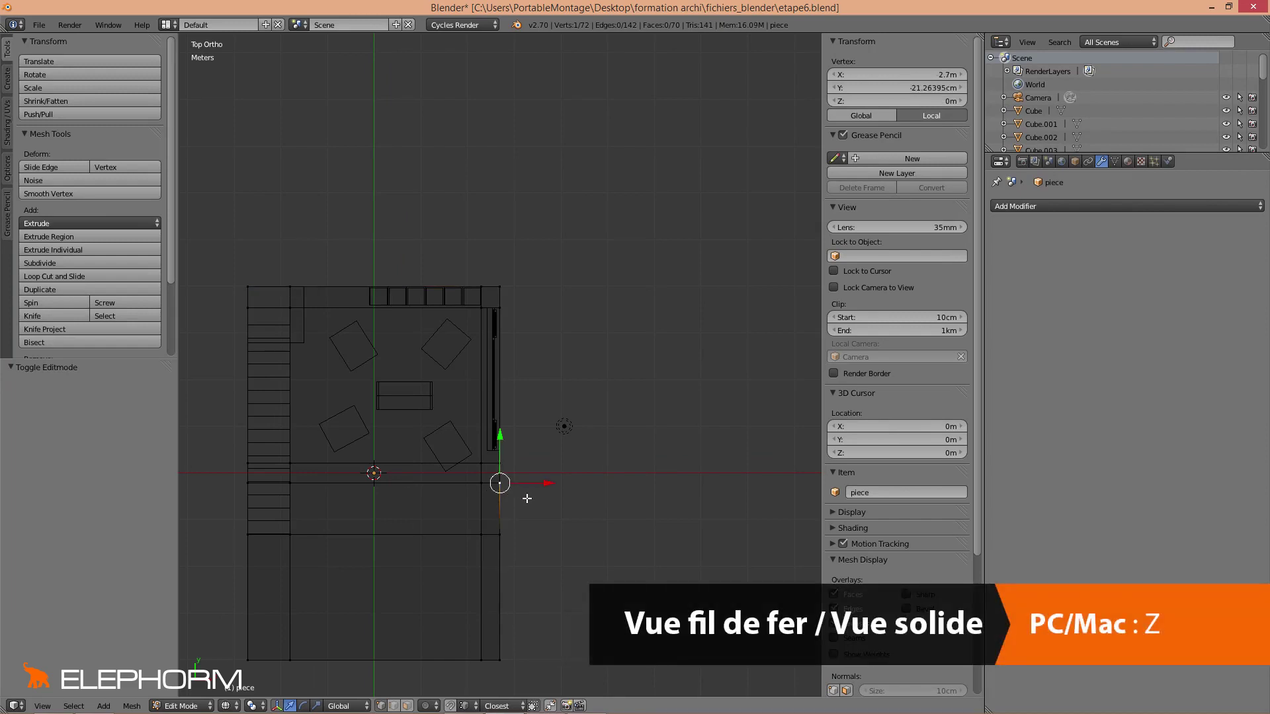
{"action": "key", "text": "b"}
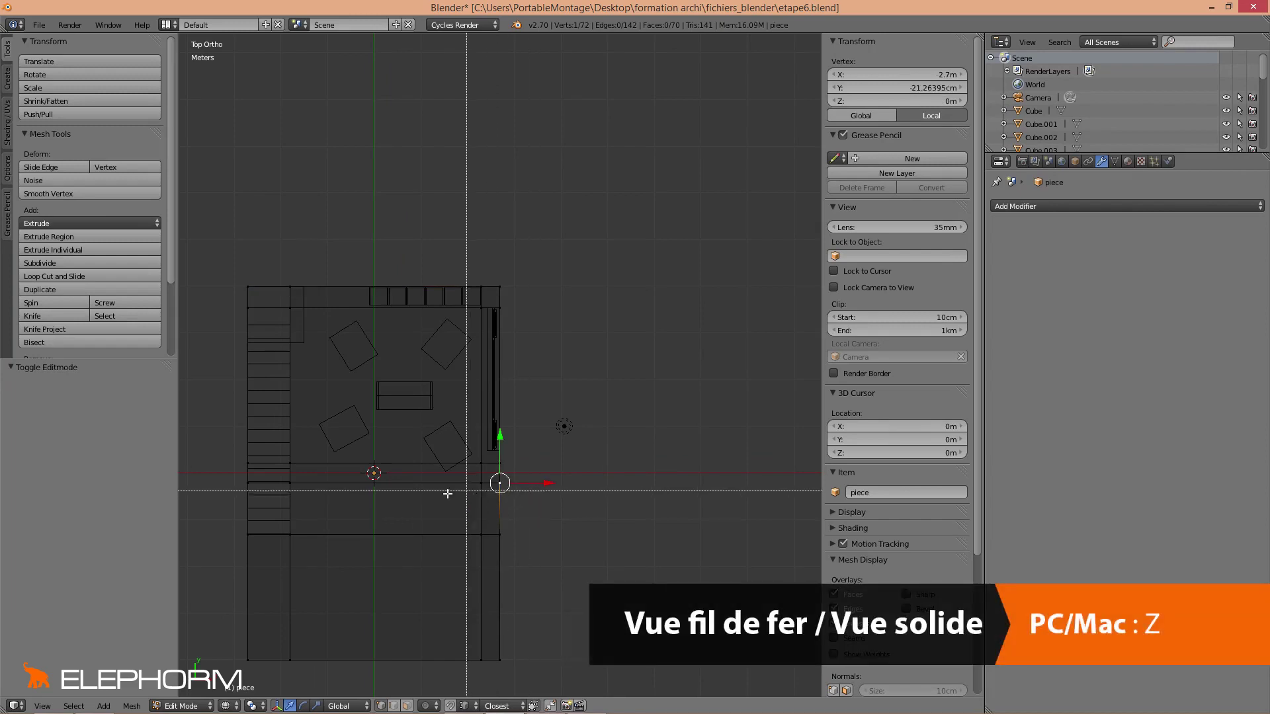
{"action": "left_click_drag", "start_coordinate": [219, 466], "coordinate": [504, 498]}
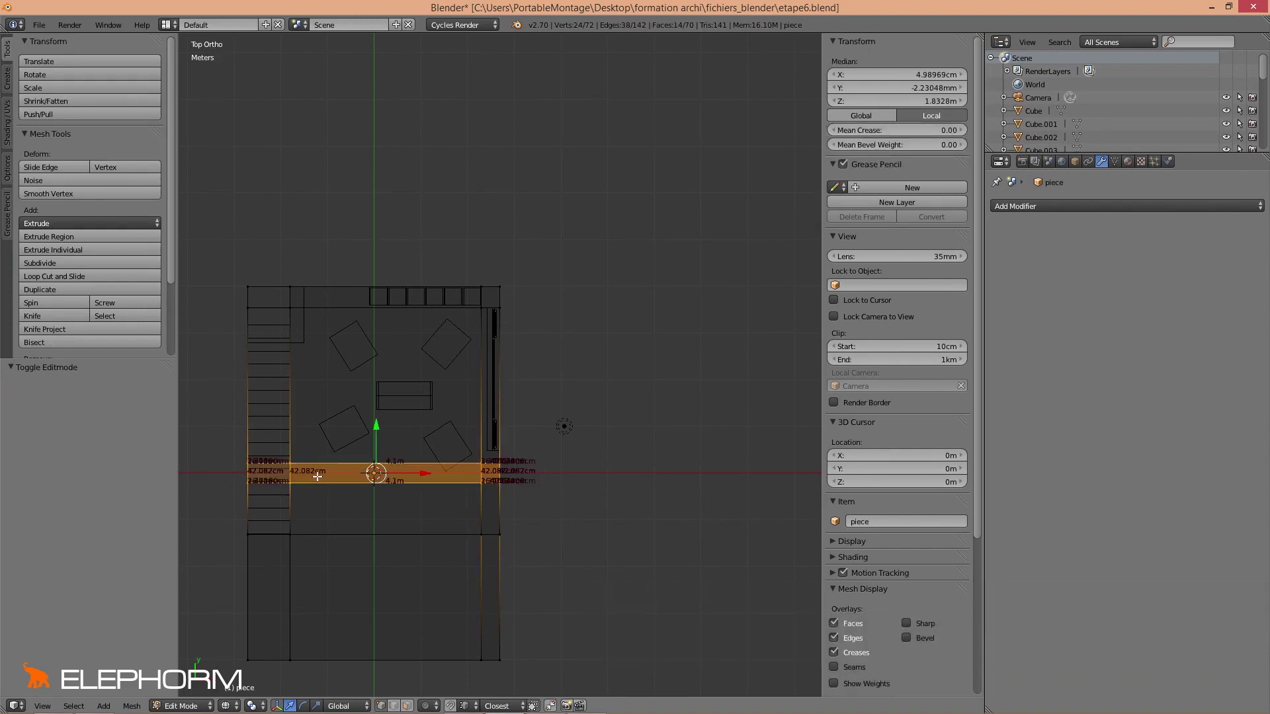
{"action": "middle_click_drag", "start_coordinate": [455, 499], "coordinate": [403, 442]}
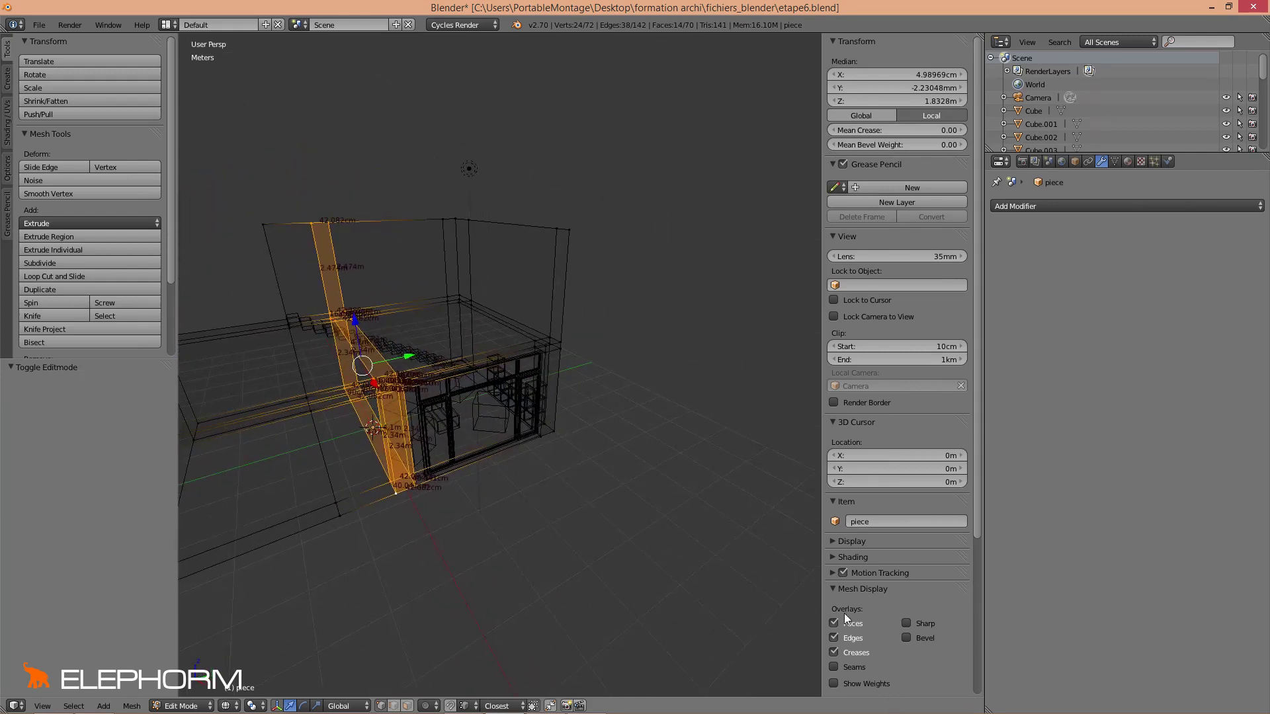
{"action": "scroll", "coordinate": [859, 573], "scroll_direction": "down", "scroll_amount": 7}
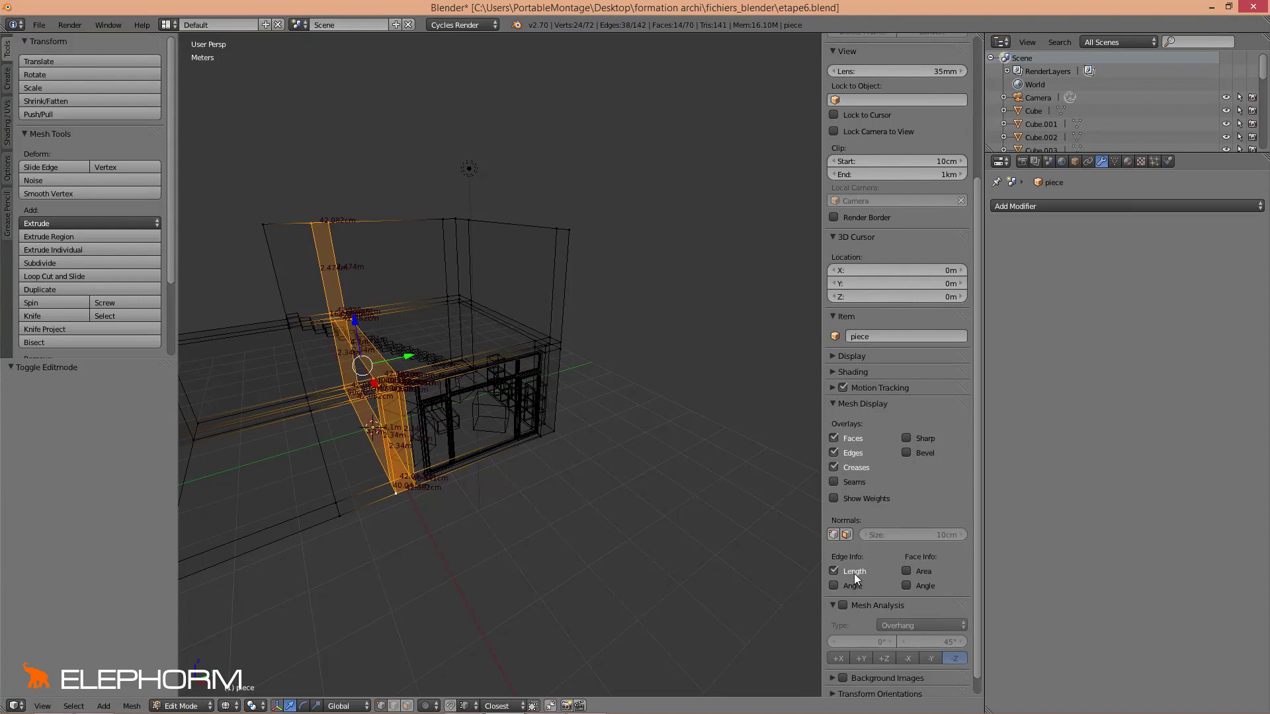
{"action": "left_click", "coordinate": [835, 571]}
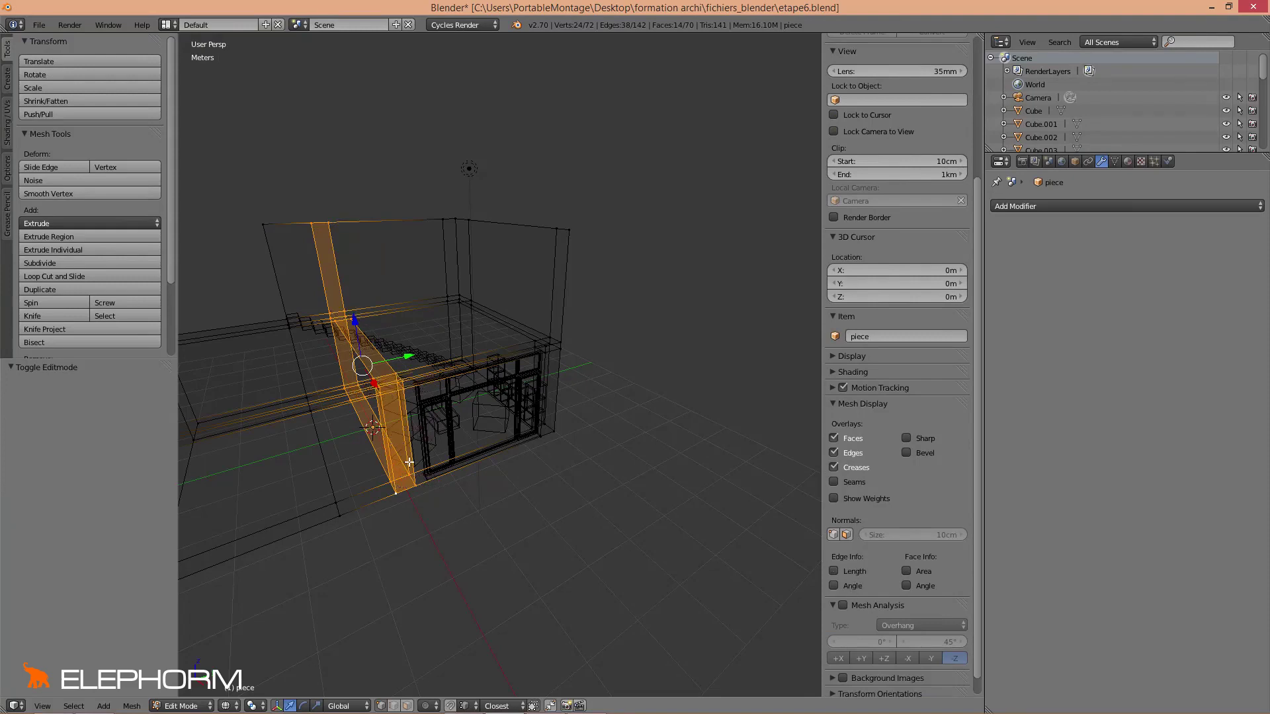
In top view, move the cross wall about 27.2 cm along Y, snapping its edge to the window's outer corner.
{"action": "key", "text": "KP_7"}
{"action": "scroll", "coordinate": [430, 468], "scroll_direction": "up", "scroll_amount": 8}
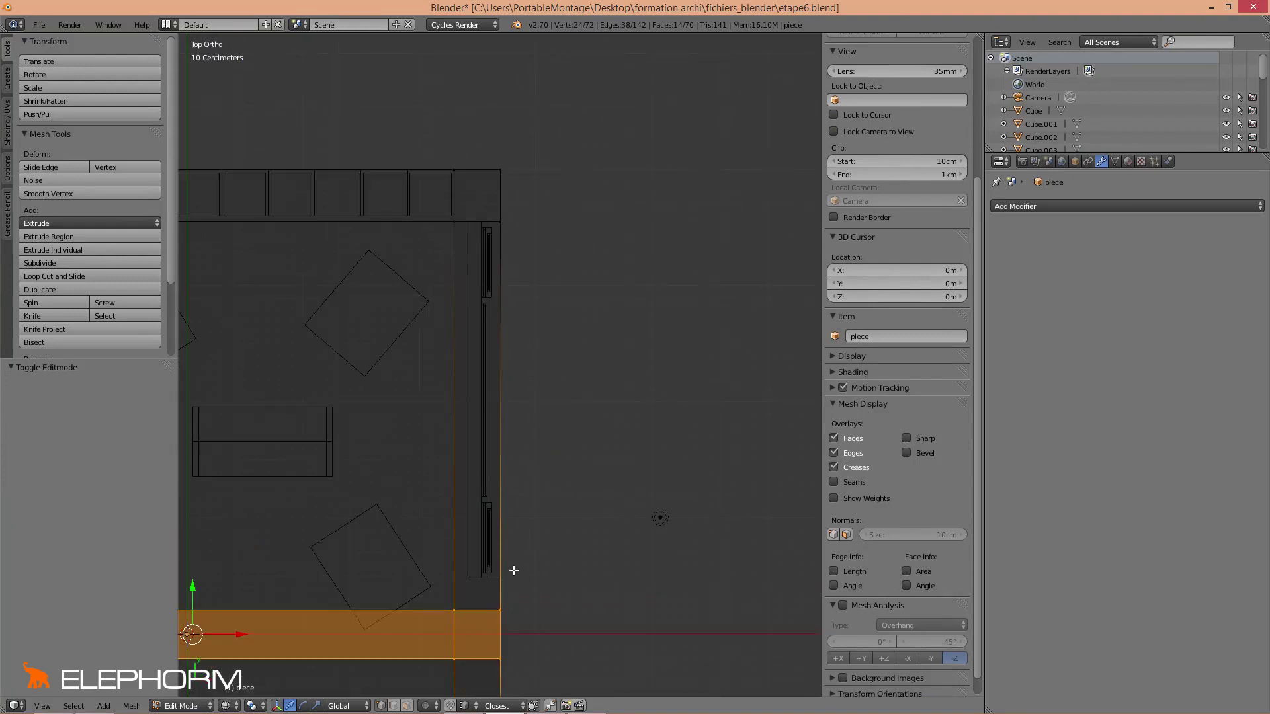
{"action": "scroll", "coordinate": [580, 362], "scroll_direction": "down", "scroll_amount": 5}
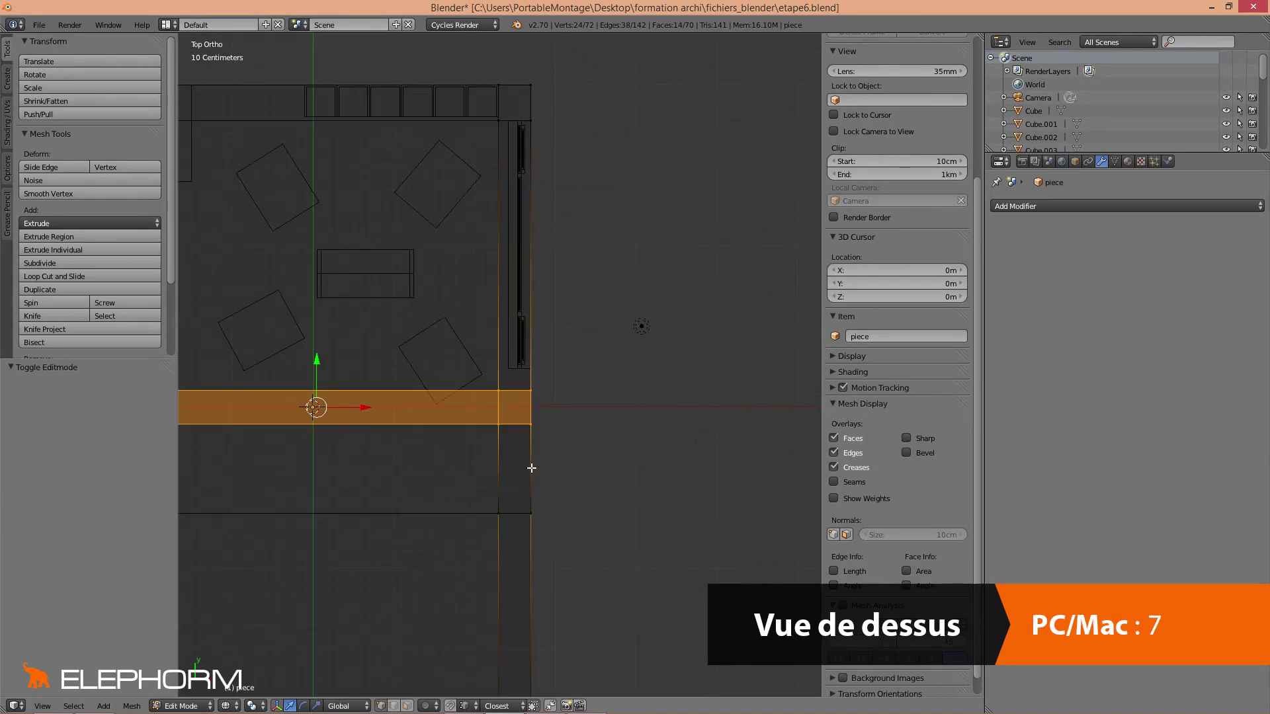
{"action": "middle_click_drag", "start_coordinate": [531, 468], "coordinate": [509, 443]}
{"action": "key", "text": "KP_7"}
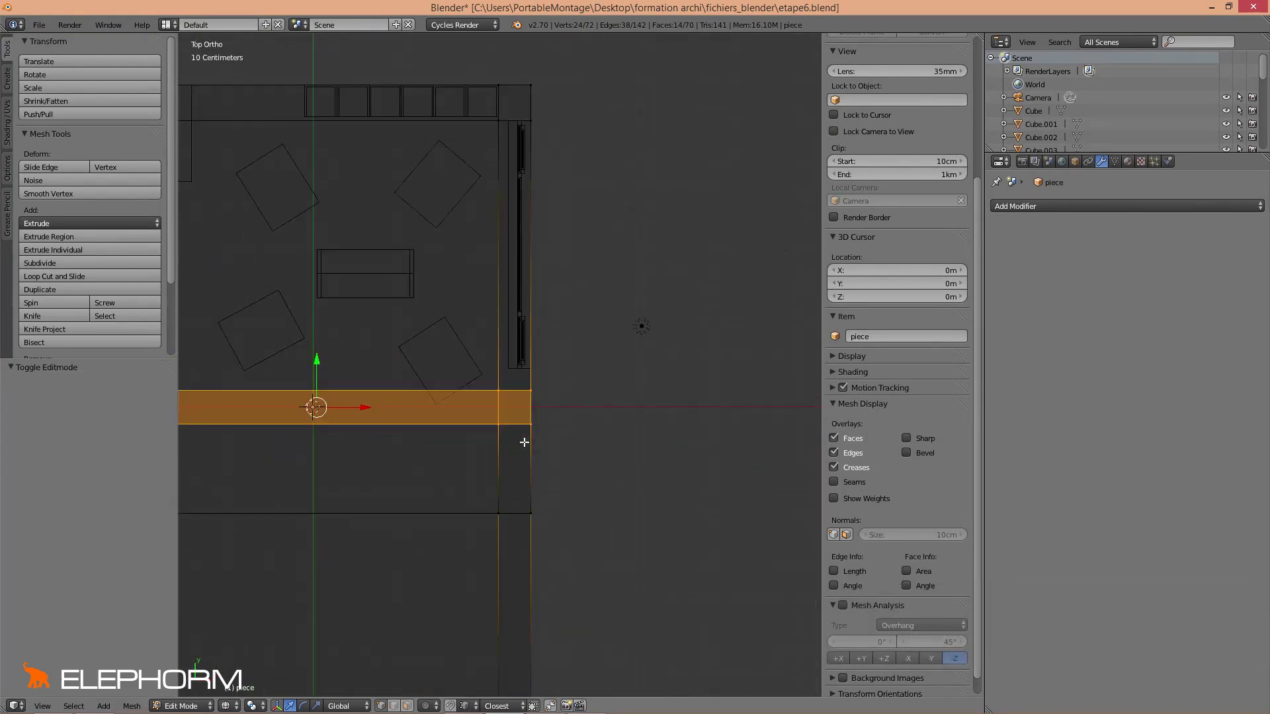
{"action": "scroll", "coordinate": [524, 441], "scroll_direction": "up", "scroll_amount": 4}
{"action": "key", "text": "g"}
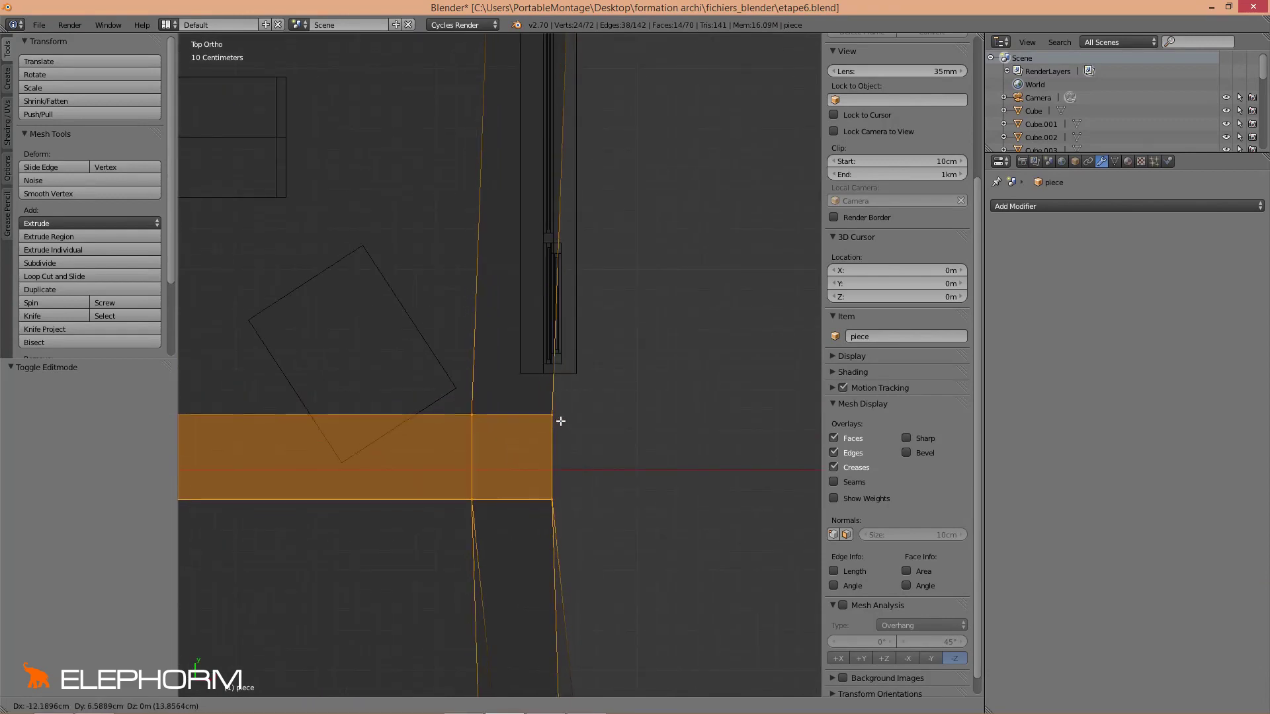
{"action": "key", "text": "y"}
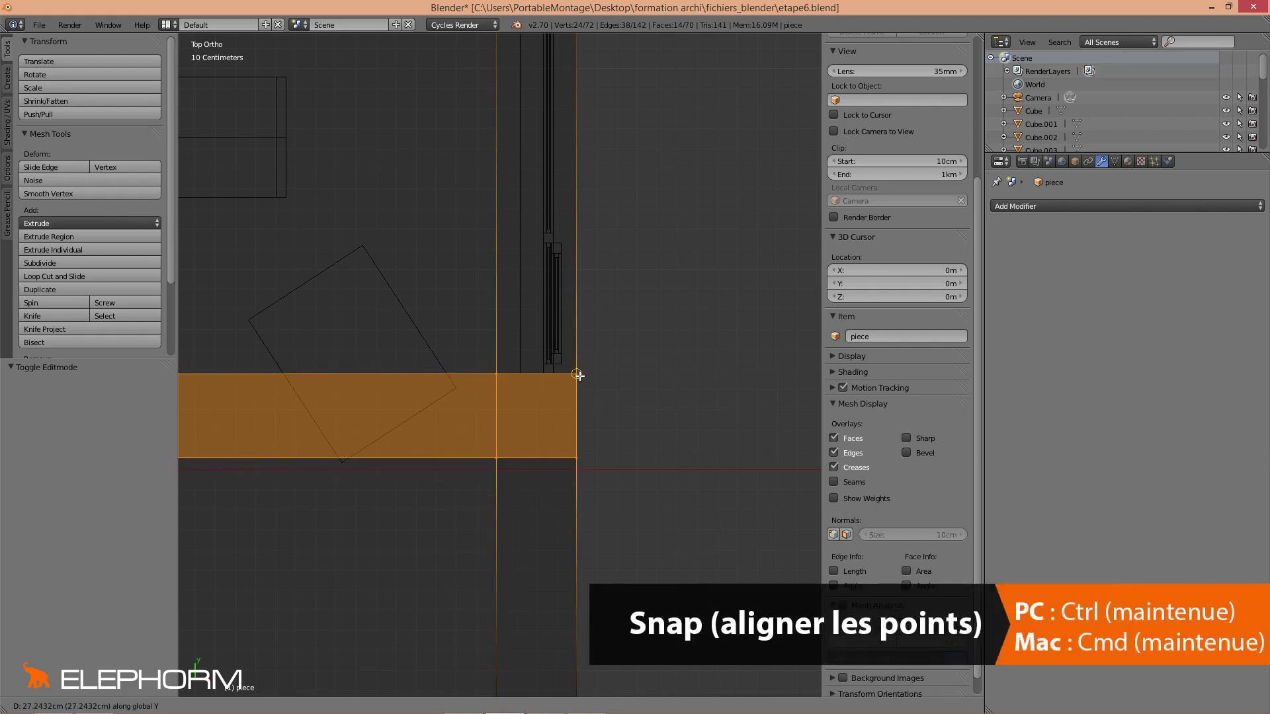
{"action": "left_click", "coordinate": [579, 375]}
Return to solid display and Object Mode, checking the moved wall against the widened window.
{"action": "scroll", "coordinate": [580, 410], "scroll_direction": "down", "scroll_amount": 3}
{"action": "mouse_move", "coordinate": [582, 440]}
{"action": "middle_mouse_down"}
{"action": "mouse_move", "coordinate": [527, 420]}
{"action": "mouse_move", "coordinate": [442, 320]}
{"action": "mouse_move", "coordinate": [454, 383]}
{"action": "mouse_move", "coordinate": [541, 387]}
{"action": "middle_mouse_up"}
{"action": "key", "text": "z"}
{"action": "scroll", "coordinate": [450, 324], "scroll_direction": "down", "scroll_amount": 2}
{"action": "key", "text": "Tab"}
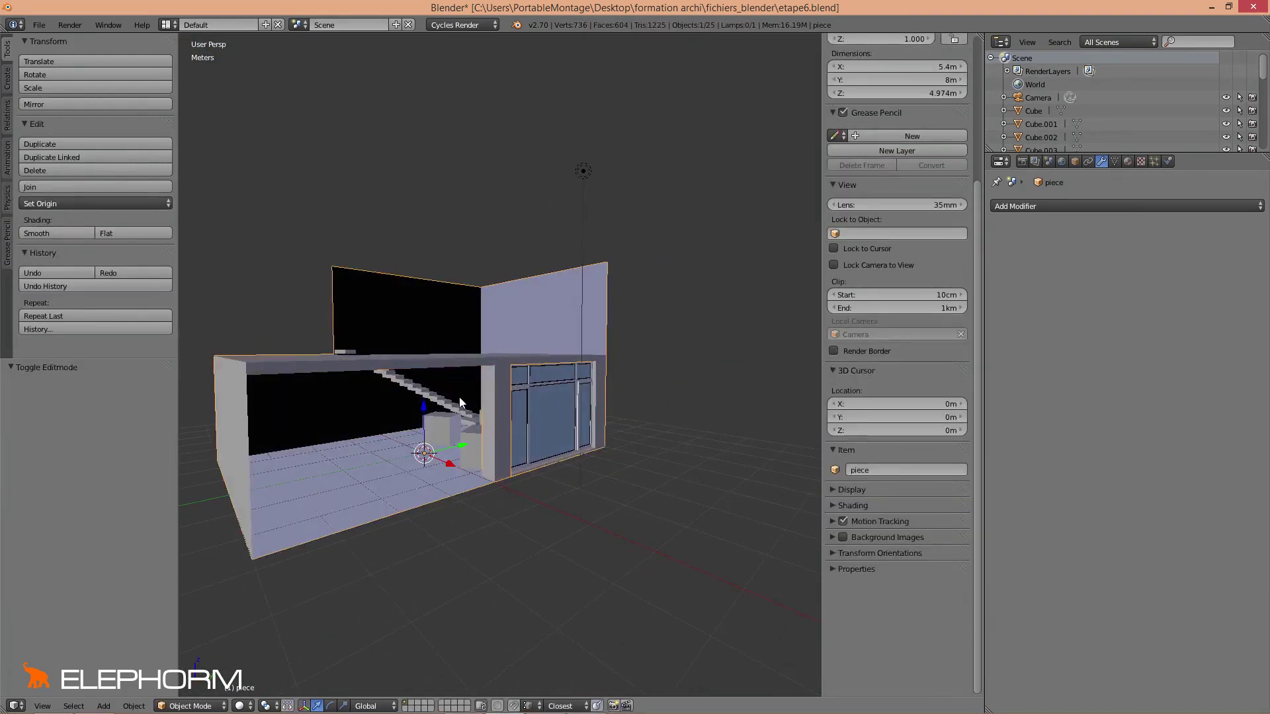
Inspect the fitted window and moved cross wall from outside the house and from inside the furnished room.
{"action": "scroll", "coordinate": [403, 434], "scroll_direction": "up", "scroll_amount": 5}
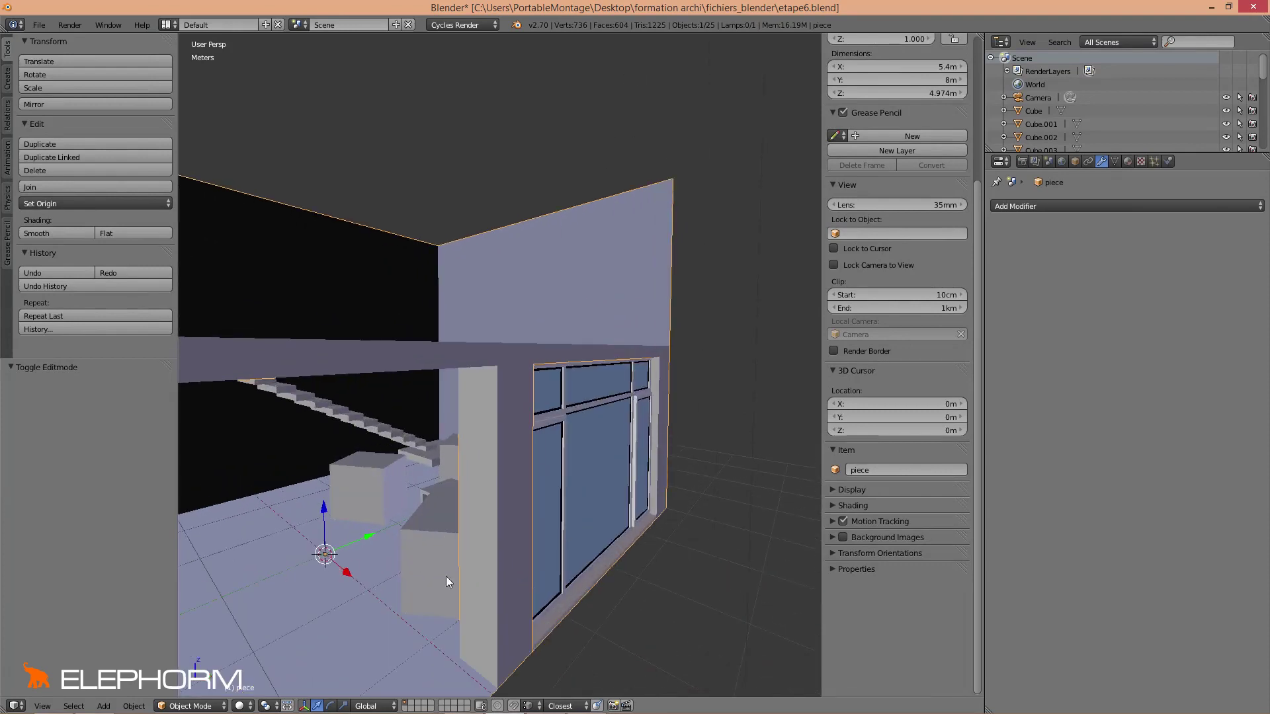
{"action": "middle_click_drag", "start_coordinate": [445, 577], "coordinate": [569, 622]}
{"action": "scroll", "coordinate": [555, 479], "scroll_direction": "up", "scroll_amount": 3}
{"action": "middle_click_drag", "start_coordinate": [490, 524], "coordinate": [465, 583]}
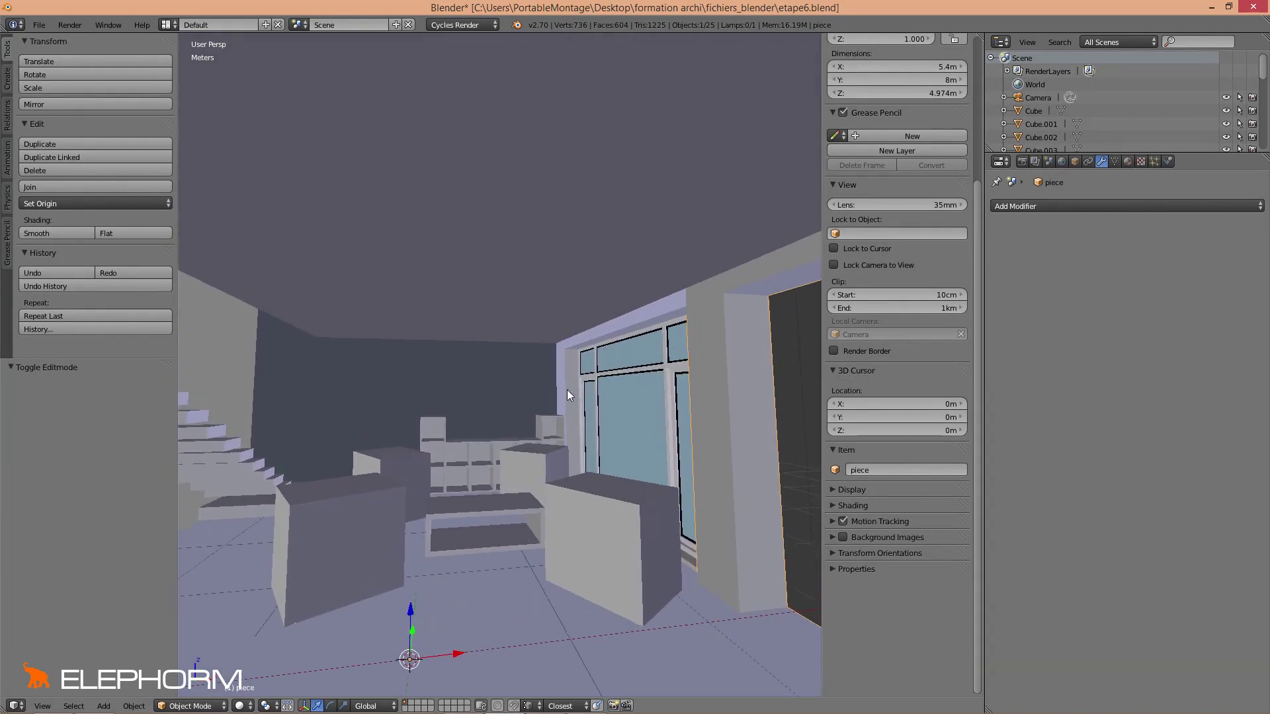
{"action": "middle_click_drag", "start_coordinate": [752, 479], "coordinate": [665, 464]}
{"action": "scroll", "coordinate": [637, 493], "scroll_direction": "down", "scroll_amount": 5}
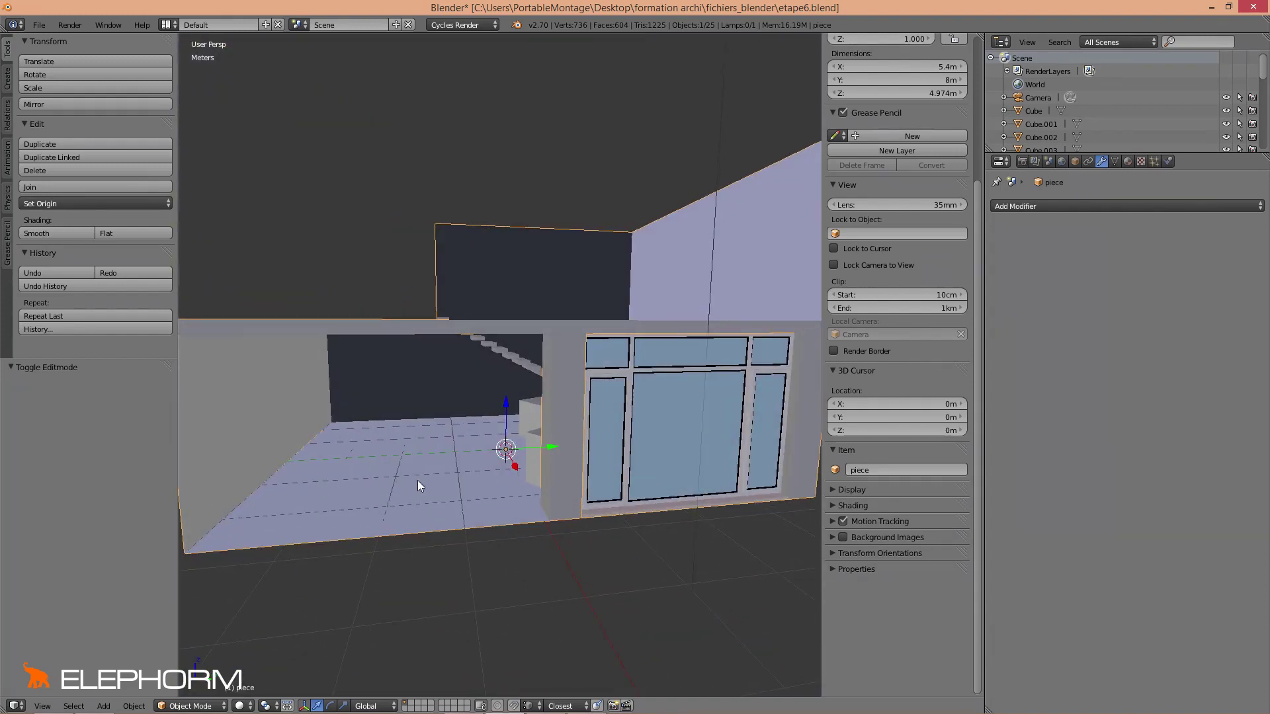
{"action": "scroll", "coordinate": [420, 482], "scroll_direction": "up", "scroll_amount": 1}
{"action": "middle_click_drag", "start_coordinate": [474, 519], "coordinate": [701, 415]}
{"action": "scroll", "coordinate": [518, 511], "scroll_direction": "up", "scroll_amount": 8}
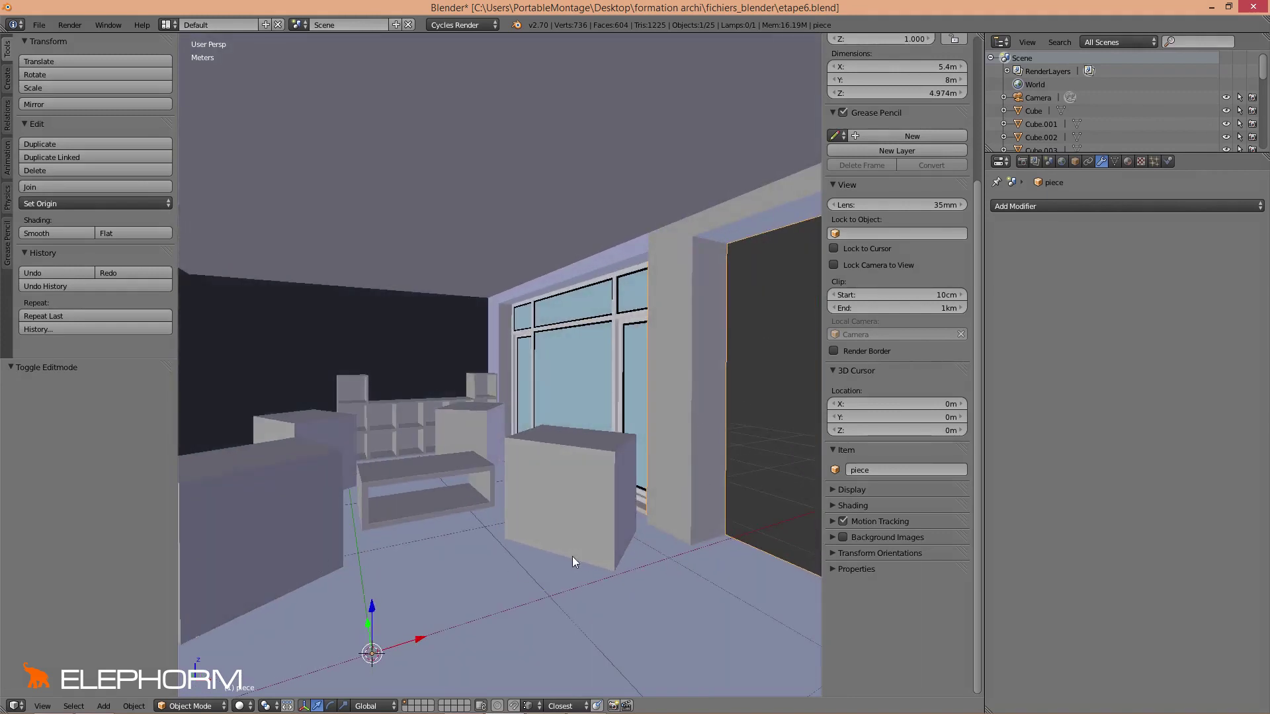
{"action": "middle_click_drag", "start_coordinate": [573, 557], "coordinate": [517, 546]}
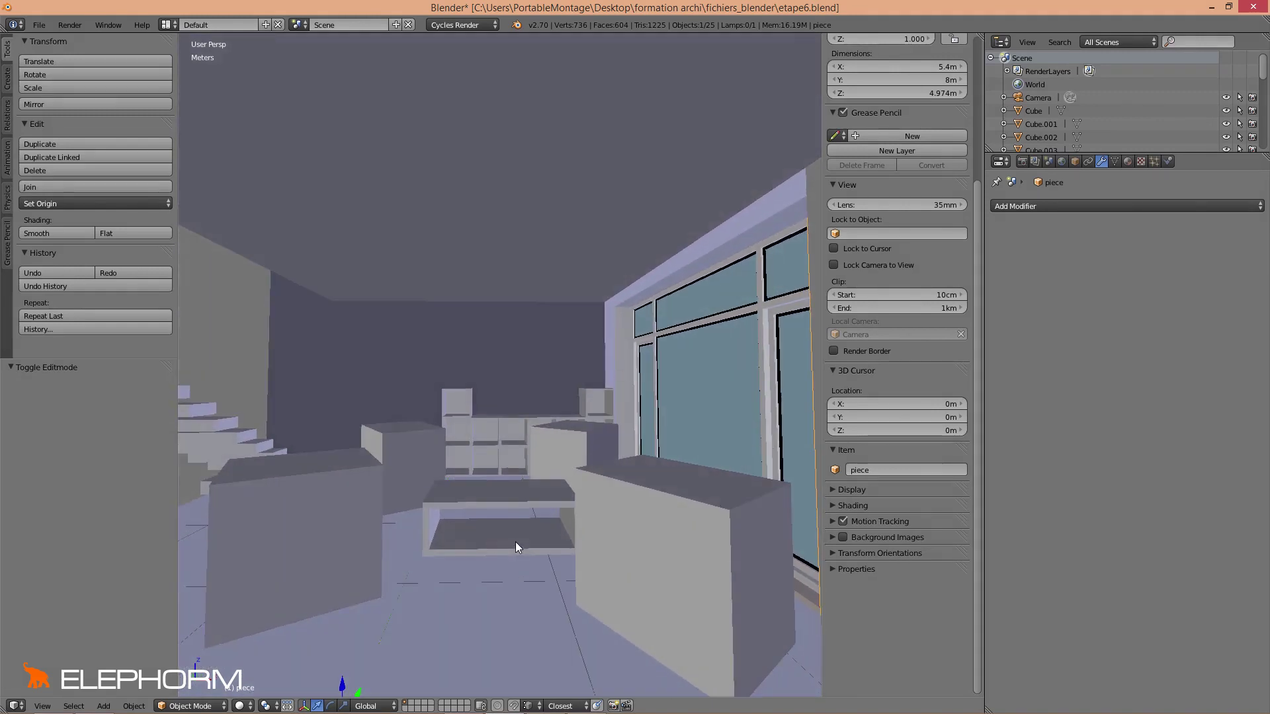
{"action": "scroll", "coordinate": [517, 546], "scroll_direction": "down", "scroll_amount": 1}
{"action": "scroll", "coordinate": [517, 546], "scroll_direction": "up", "scroll_amount": 1}
Save the scene as a new incremented version named etape7.blend in the fichiers_blender folder.
{"action": "left_click", "coordinate": [39, 25]}
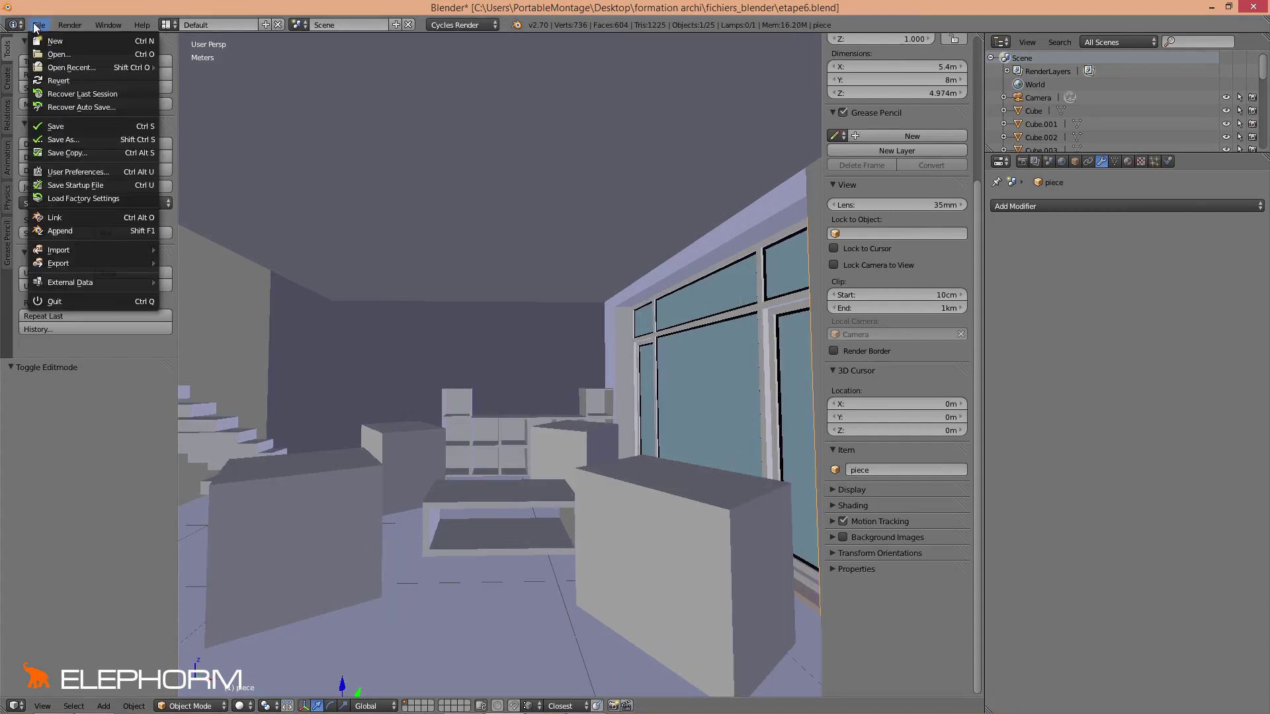
{"action": "left_click", "coordinate": [56, 139]}
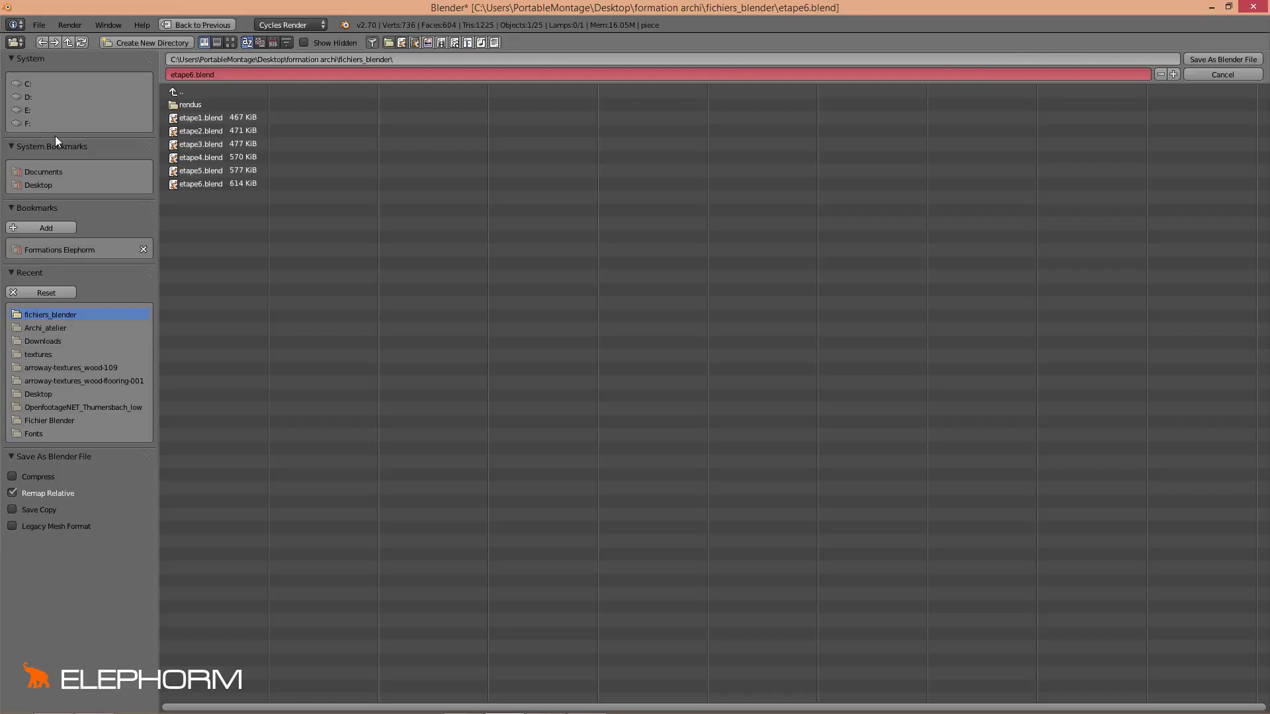
{"action": "left_click", "coordinate": [1172, 74]}
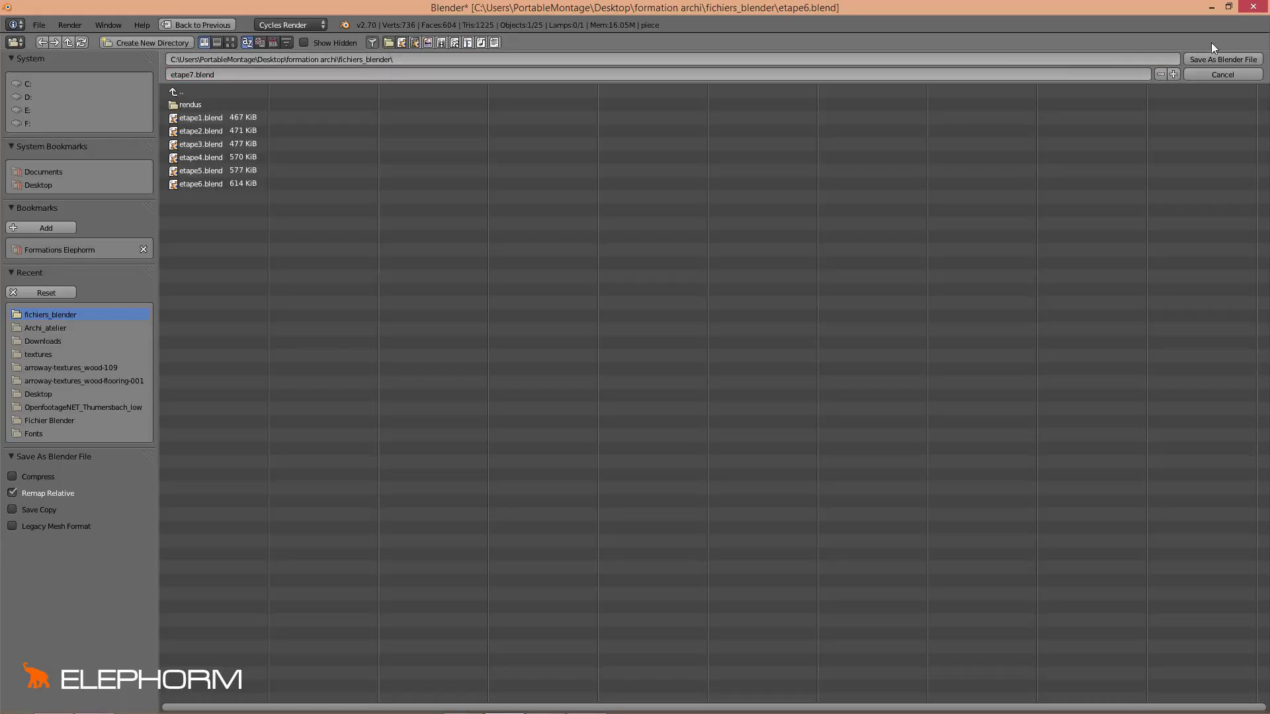